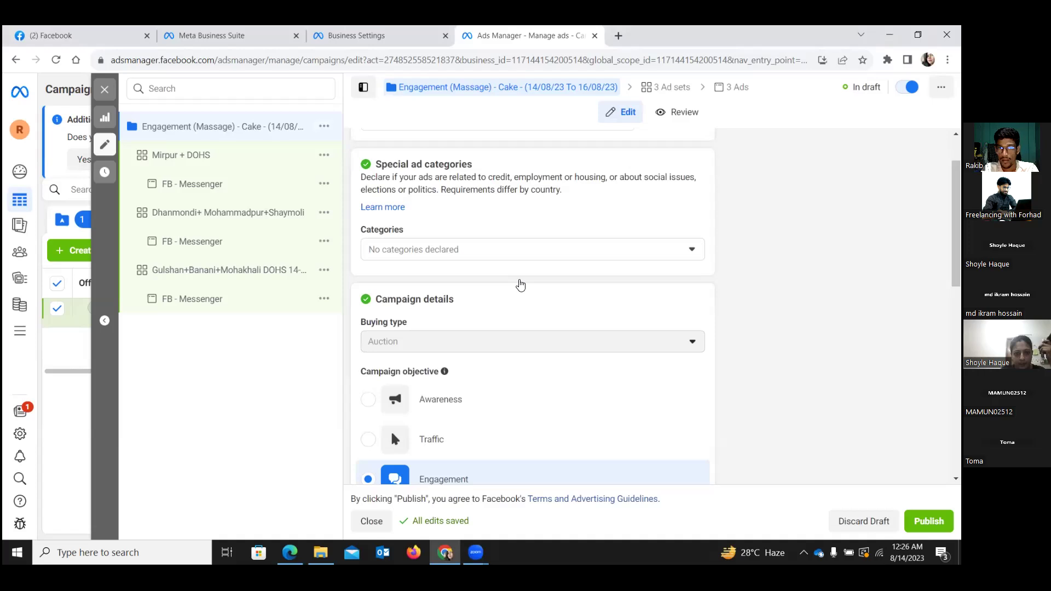
Review the campaign's objective and budget settings, and open the Mirpur + DOHS ad set for editing.
scroll(519, 276, "down", 2)
scroll(521, 265, "down", 3)
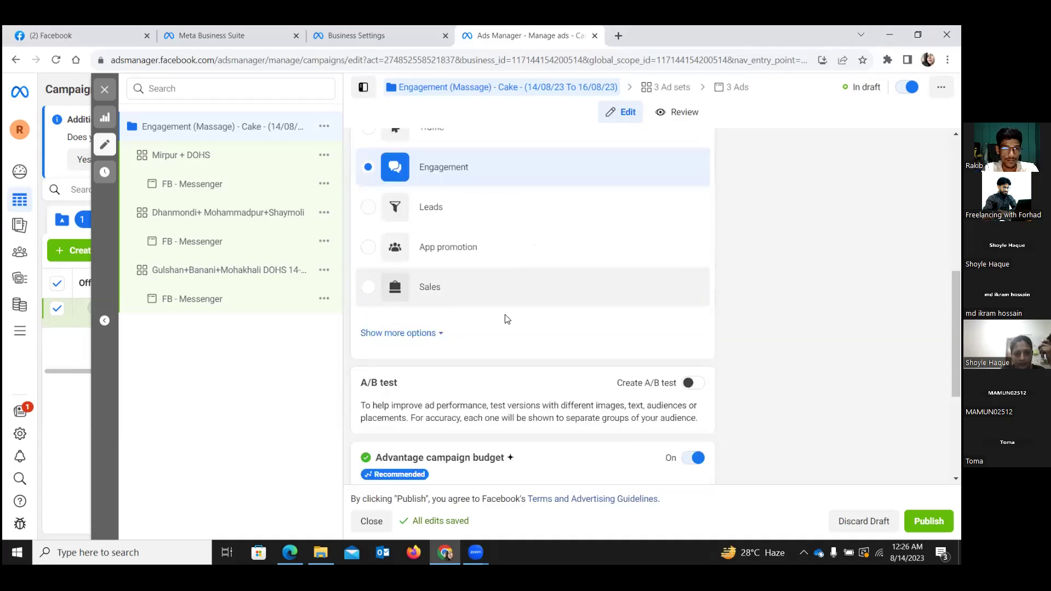
scroll(501, 328, "down", 4)
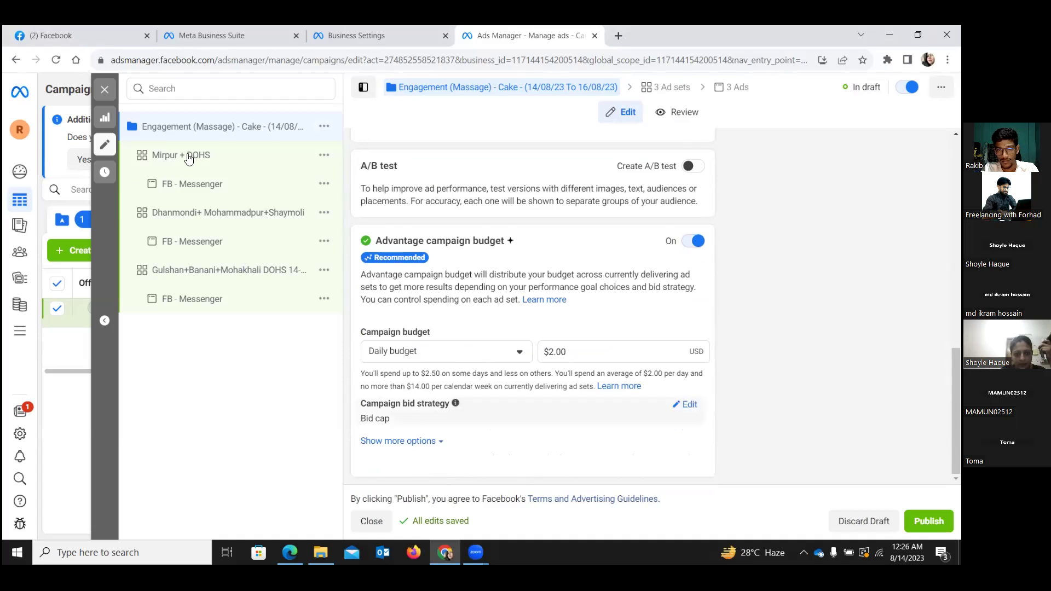
left_click(188, 157)
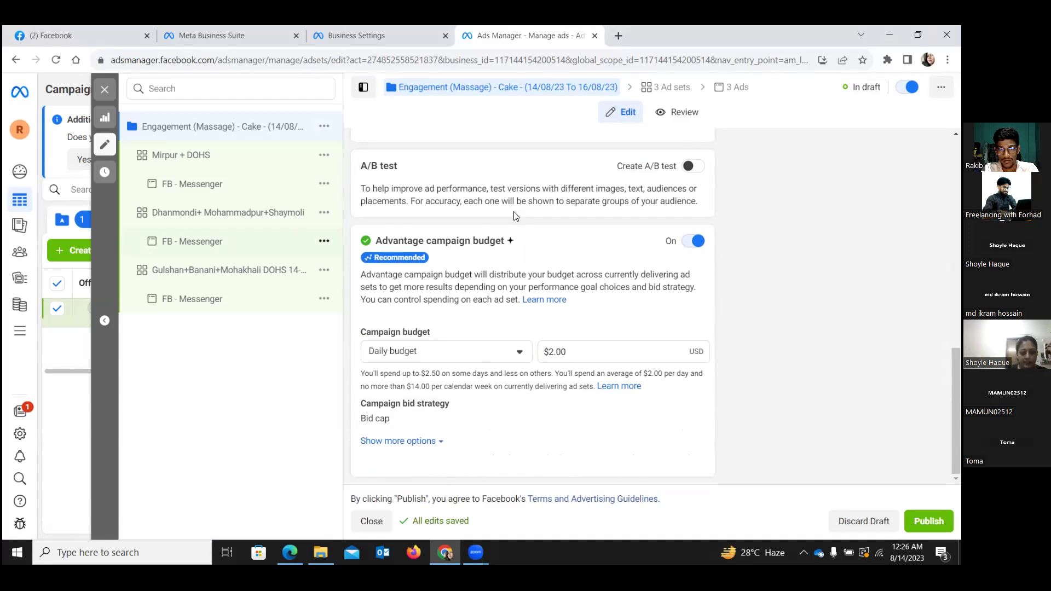
left_click(179, 158)
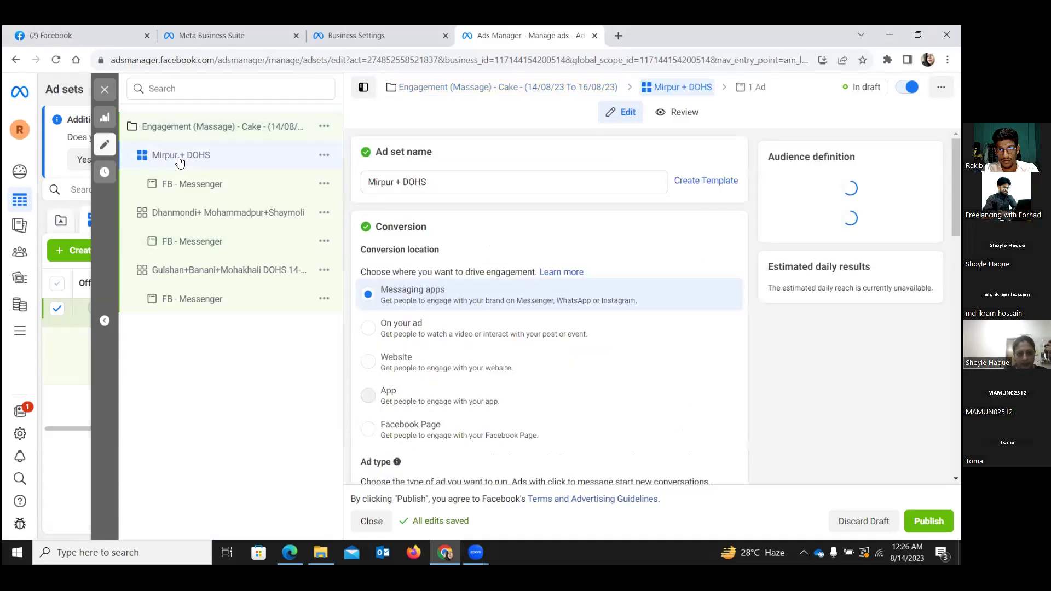
Check the ad set's conversion location and the available ad types, keeping Click to message selected.
scroll(591, 228, "down", 4)
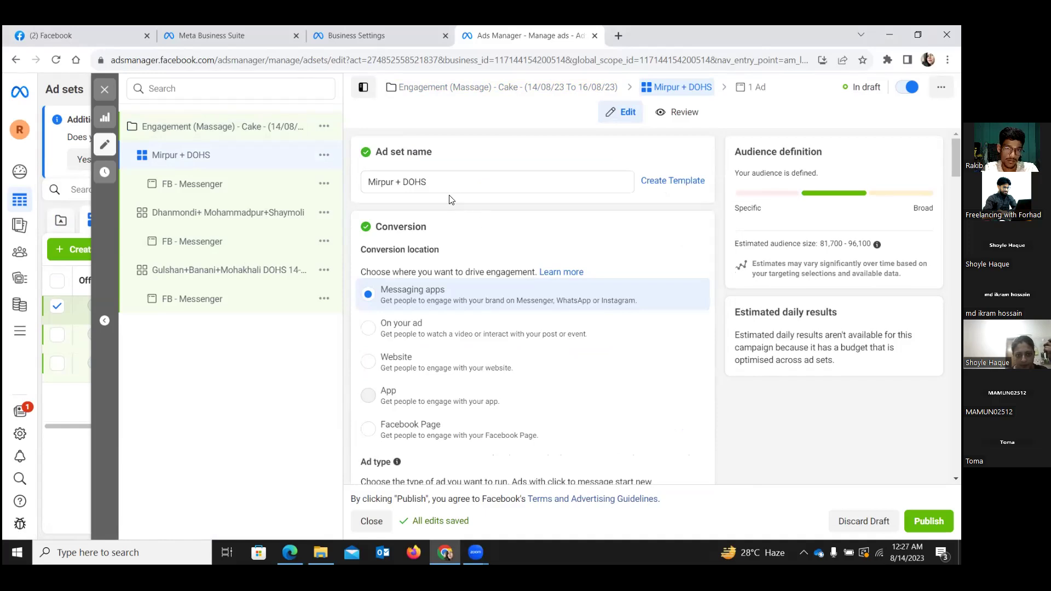
scroll(450, 202, "down", 1)
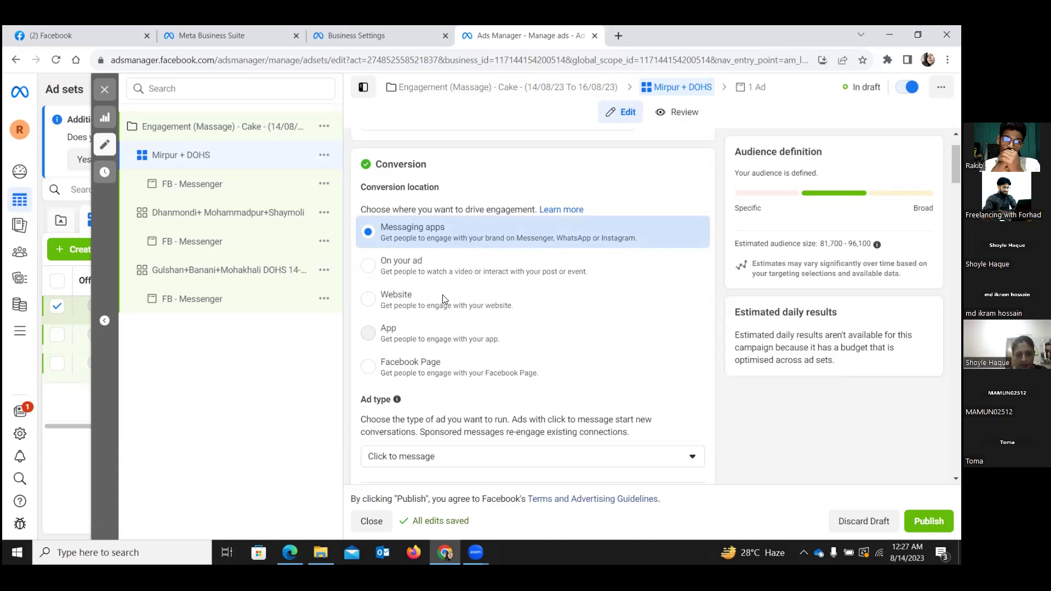
scroll(481, 350, "down", 2)
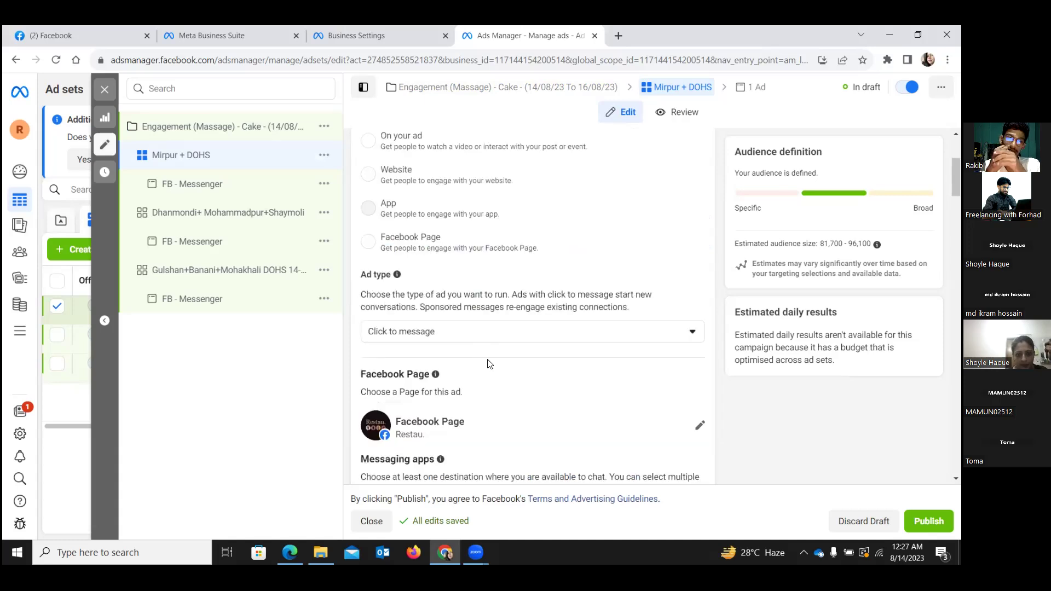
scroll(482, 353, "down", 2)
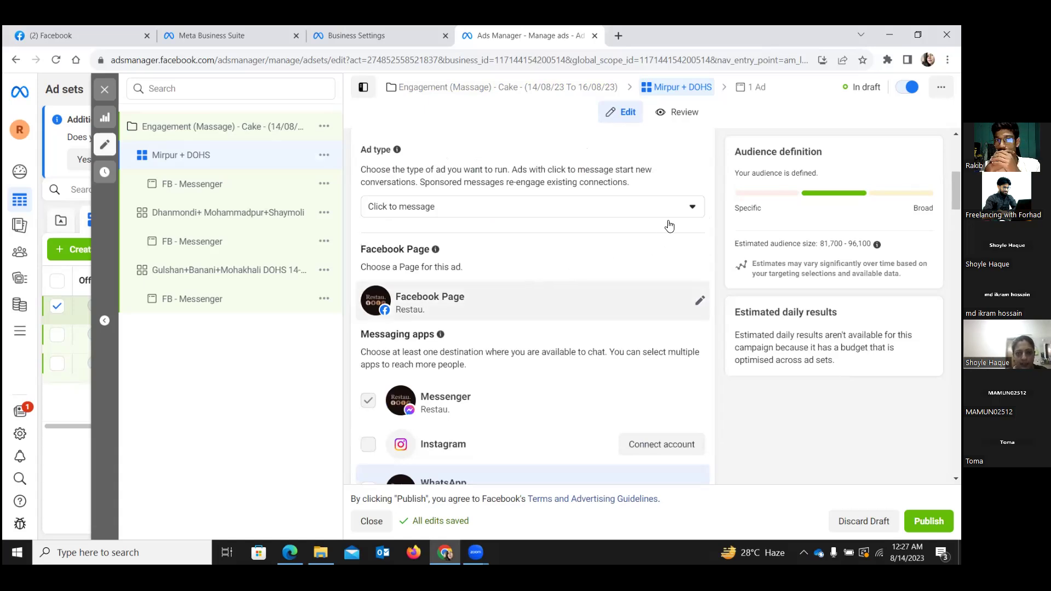
scroll(672, 210, "up", 2)
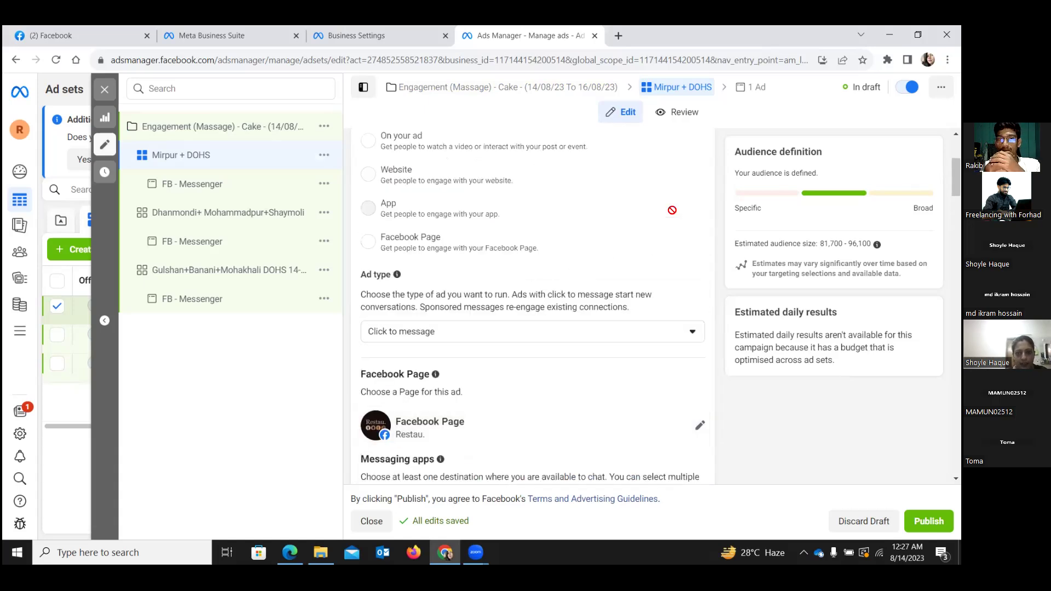
left_click(658, 335)
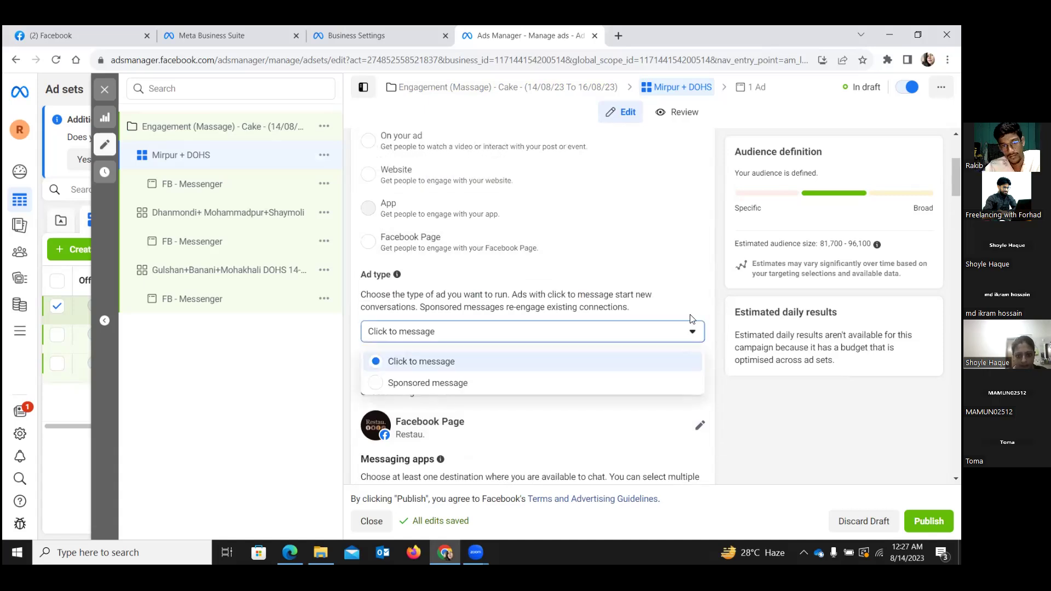
left_click(491, 372)
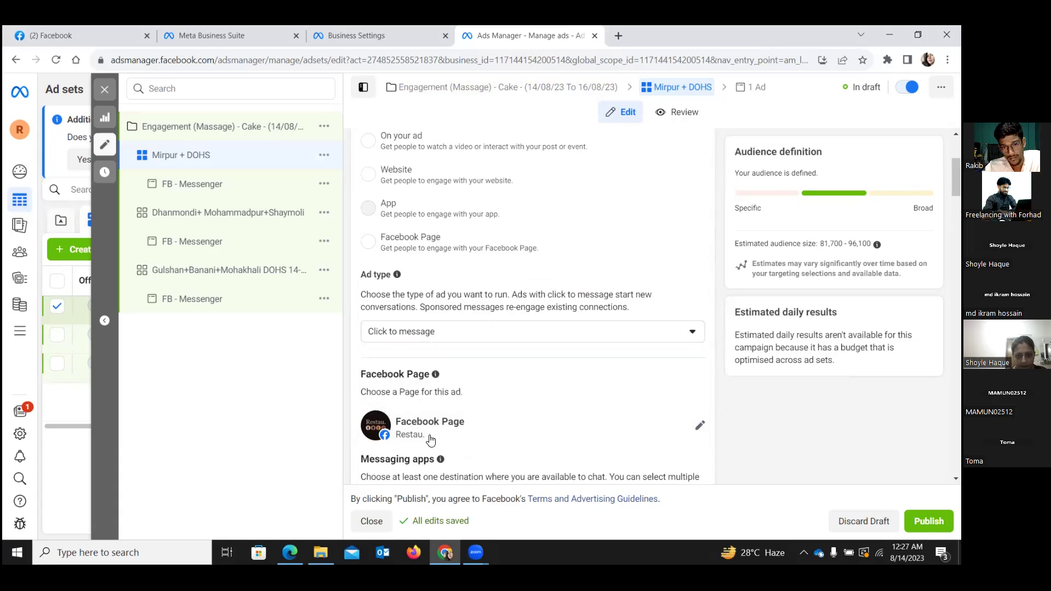
Examine the ad set's Facebook Page, its Messenger, Instagram and WhatsApp destinations, the performance goal and the bid control.
scroll(453, 423, "down", 3)
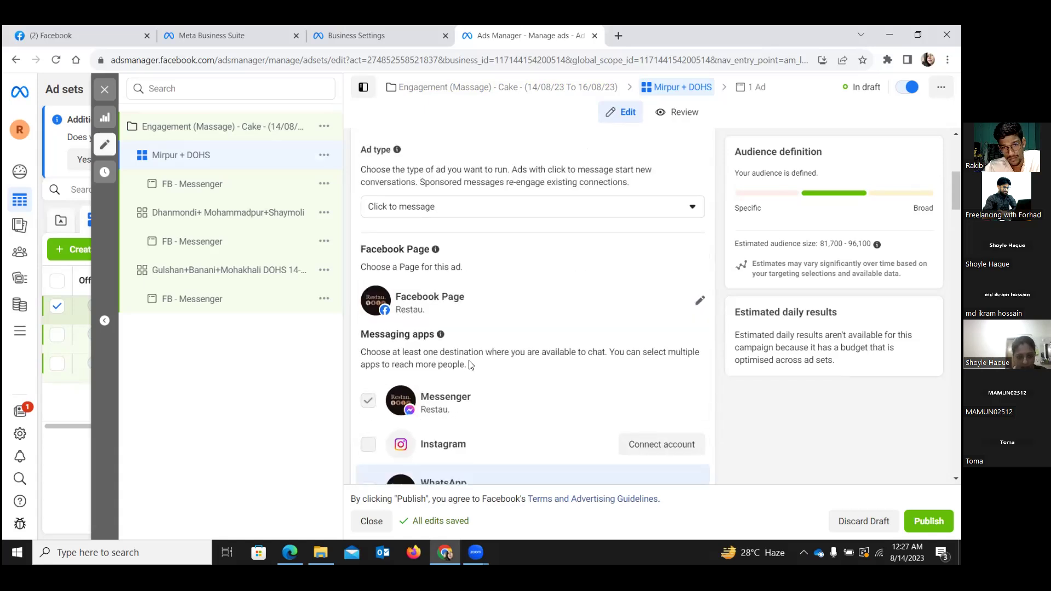
scroll(469, 365, "down", 1)
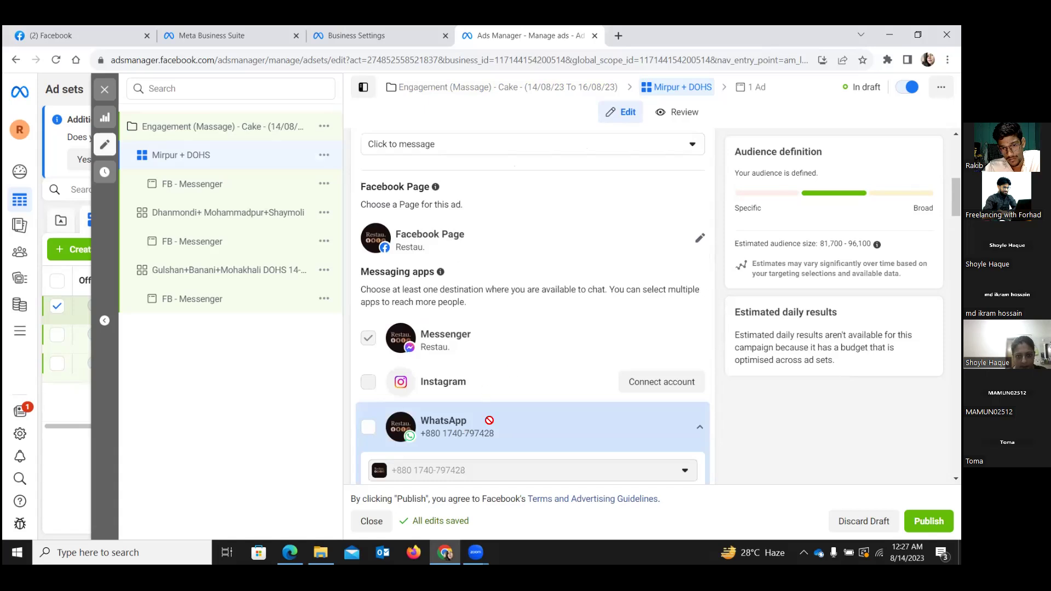
scroll(514, 359, "down", 2)
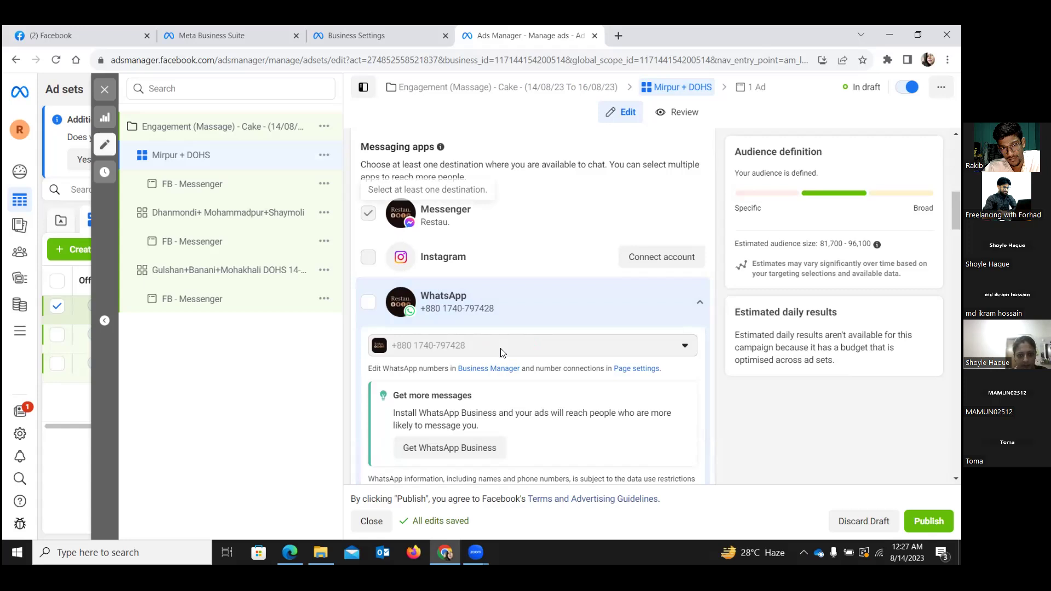
scroll(500, 352, "down", 6)
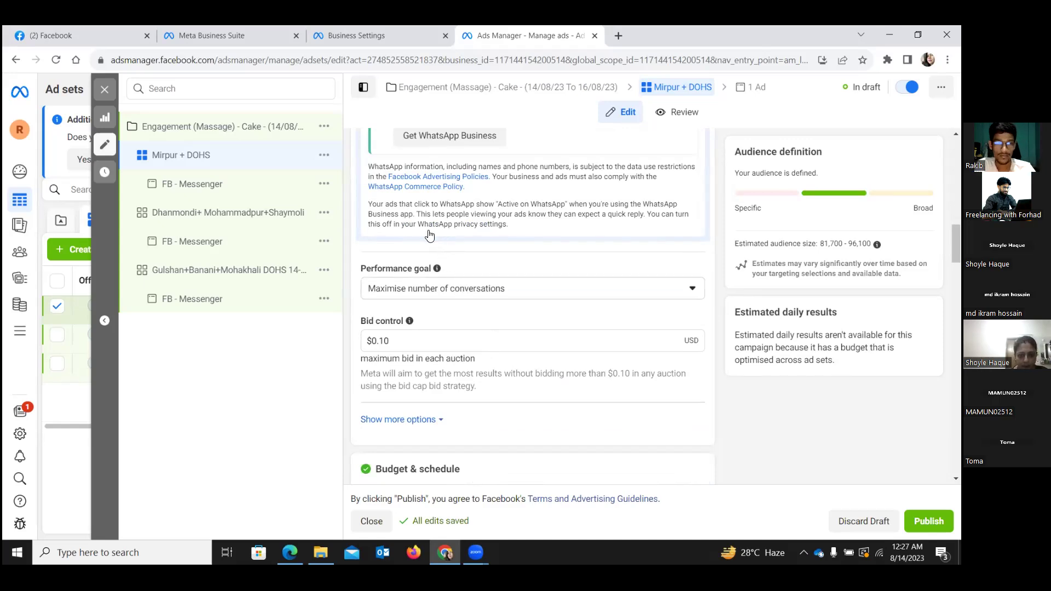
scroll(394, 174, "up", 5)
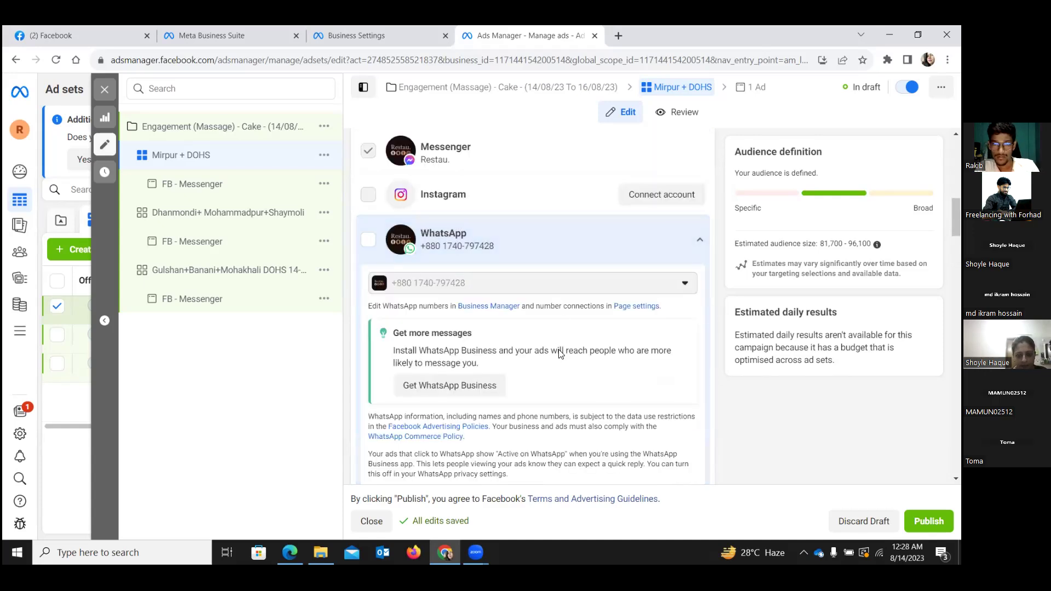
scroll(551, 336, "down", 5)
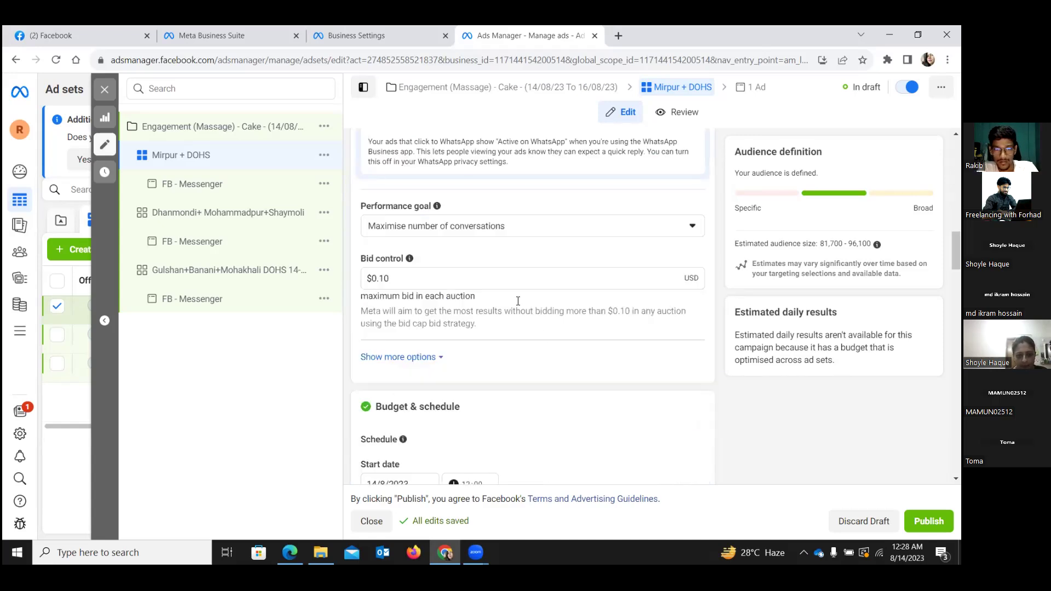
scroll(522, 305, "up", 3)
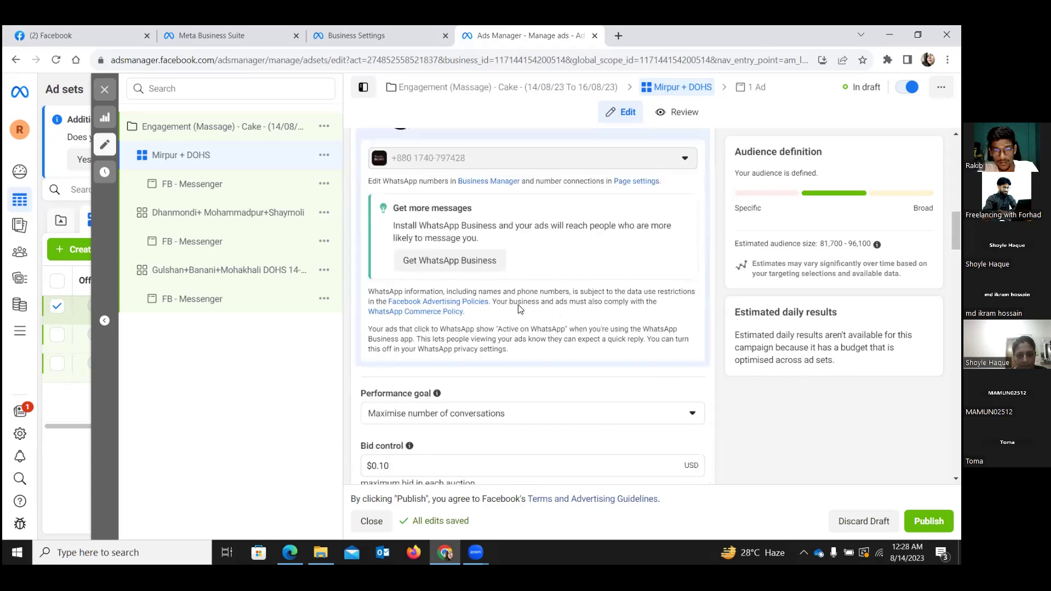
scroll(520, 309, "up", 4)
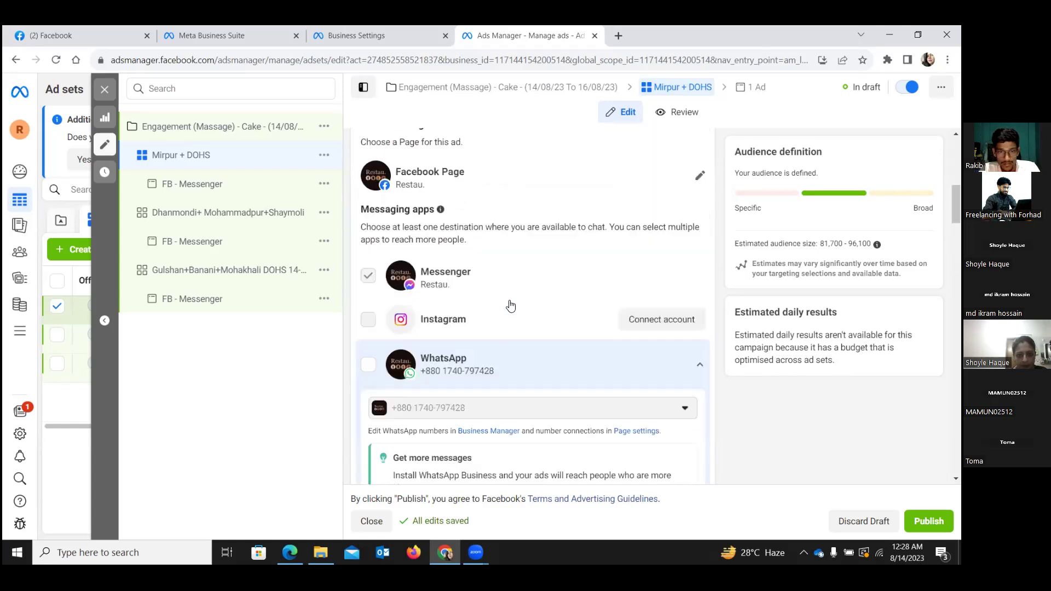
scroll(390, 382, "up", 2)
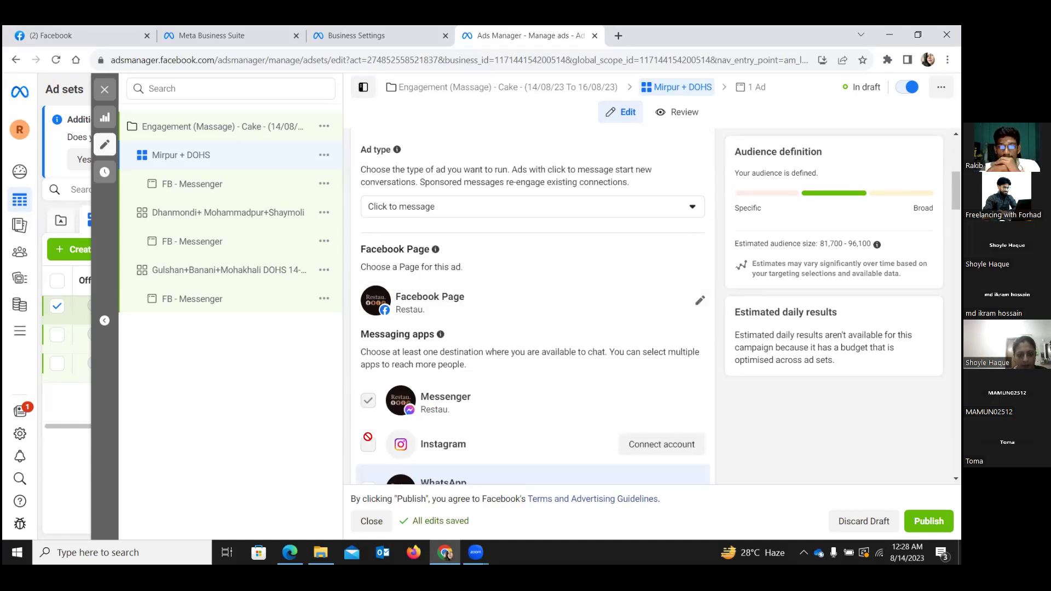
scroll(362, 447, "down", 1)
scroll(362, 446, "down", 2)
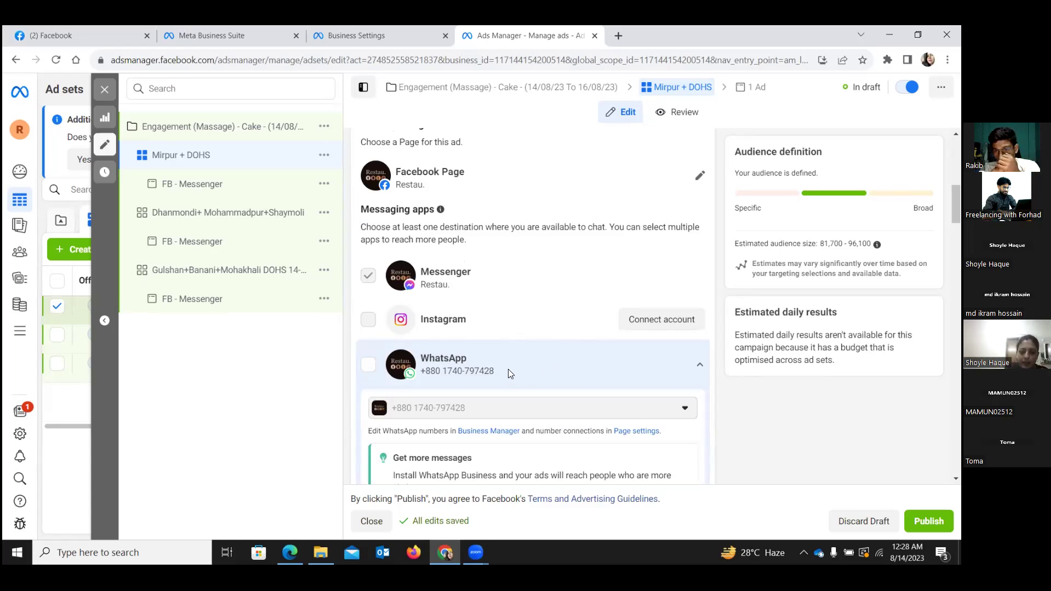
scroll(509, 372, "down", 5)
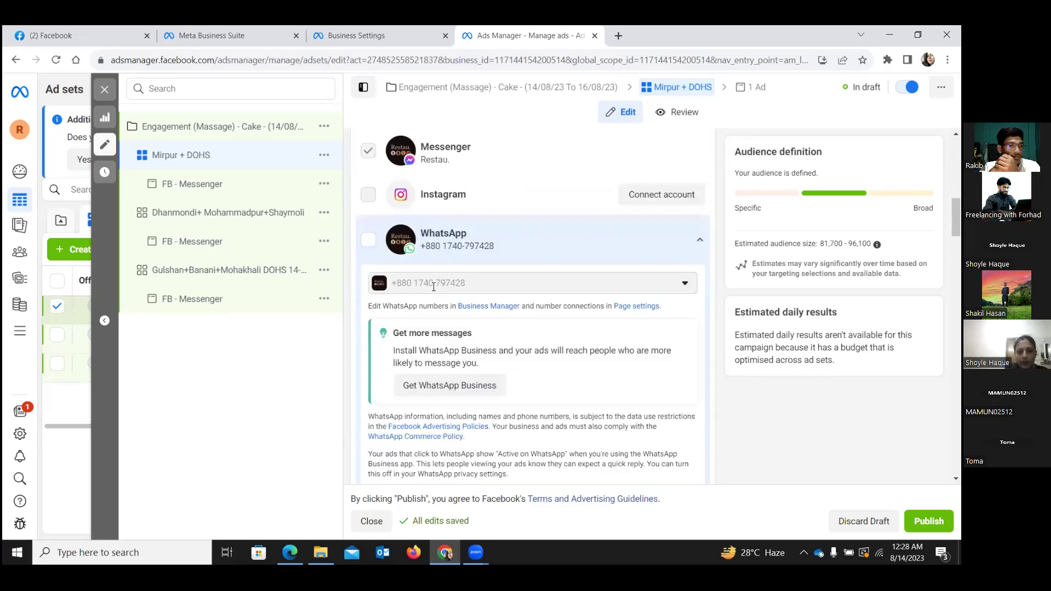
scroll(438, 290, "up", 2)
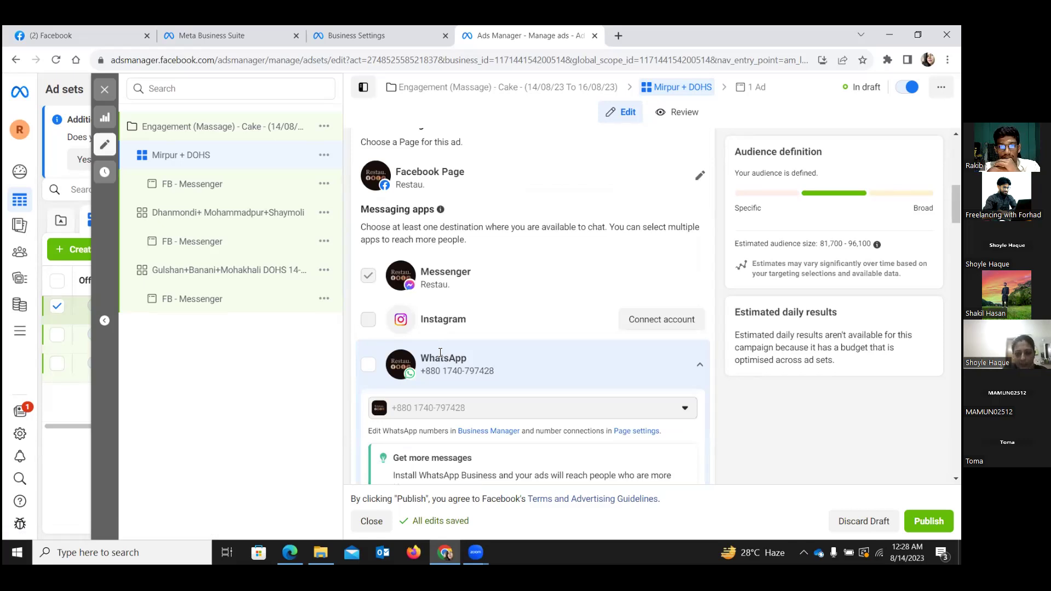
scroll(441, 353, "down", 3)
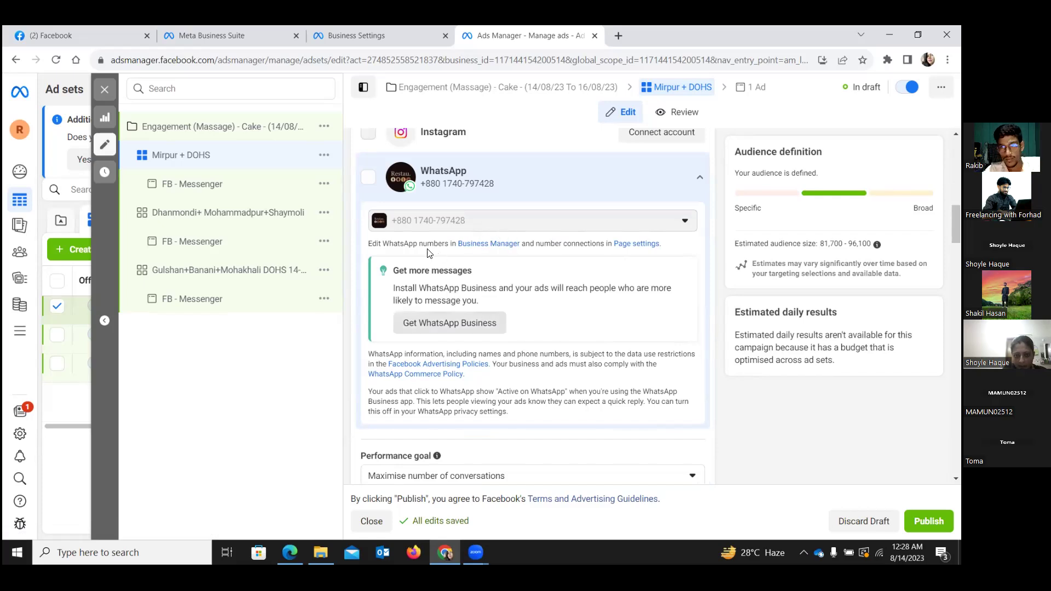
scroll(470, 255, "up", 2)
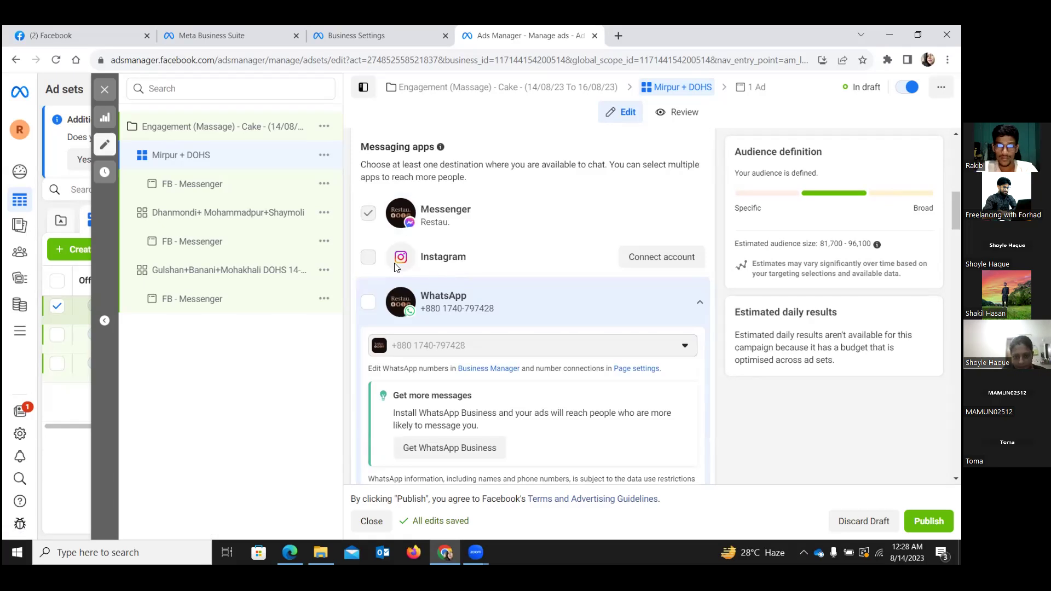
scroll(372, 260, "up", 1)
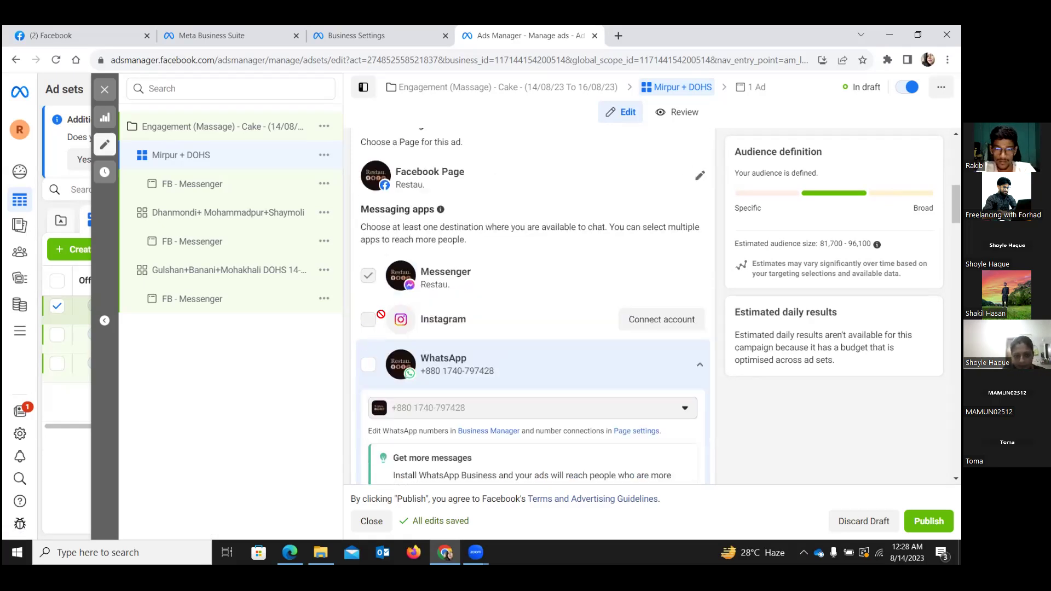
left_click(369, 367)
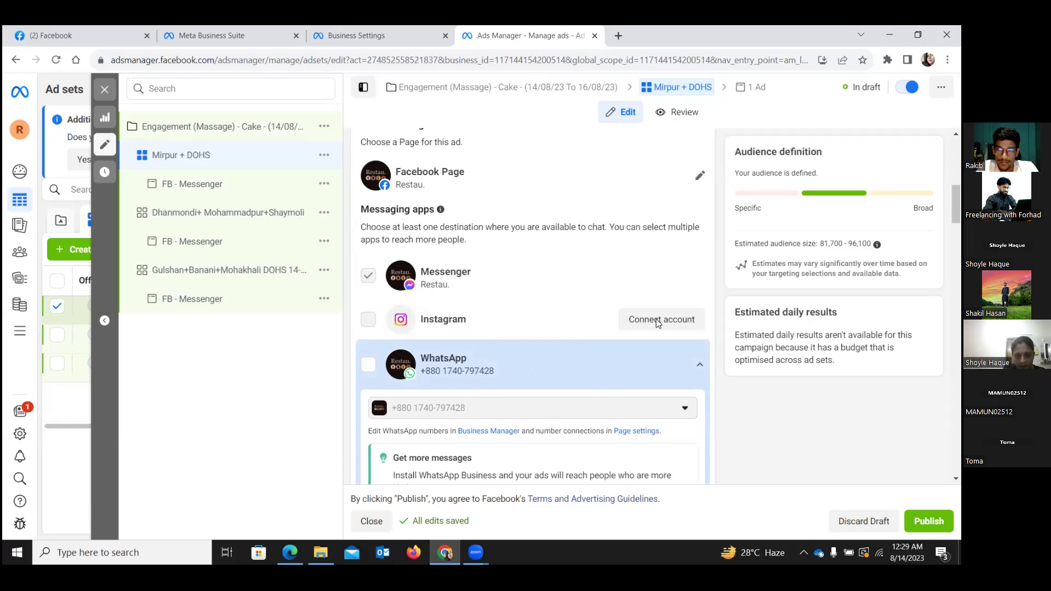
Set the start time in the ad set's schedule to 15:00.
scroll(715, 329, "down", 12)
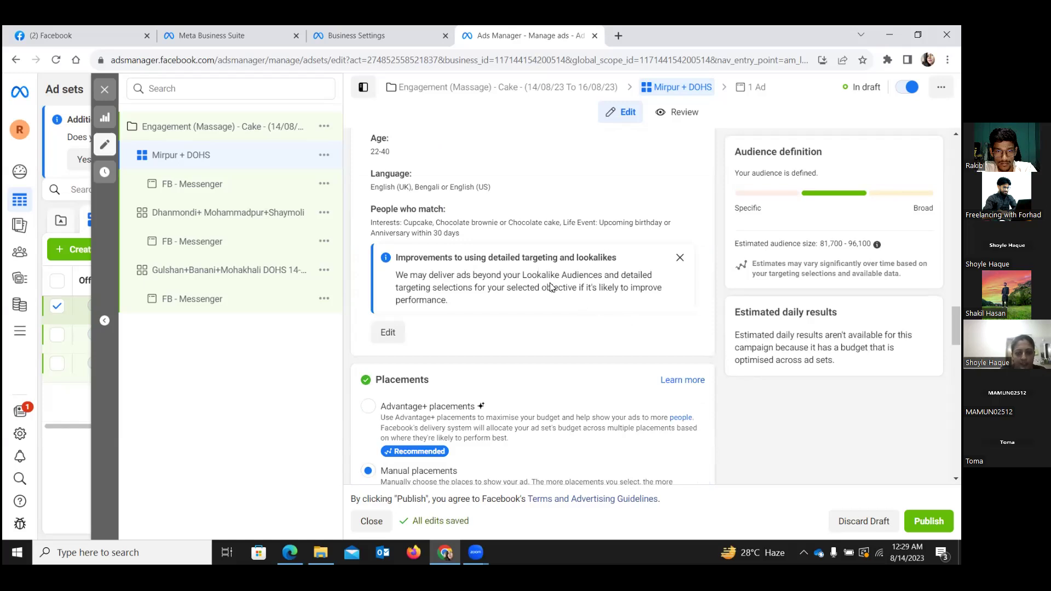
scroll(533, 287, "up", 5)
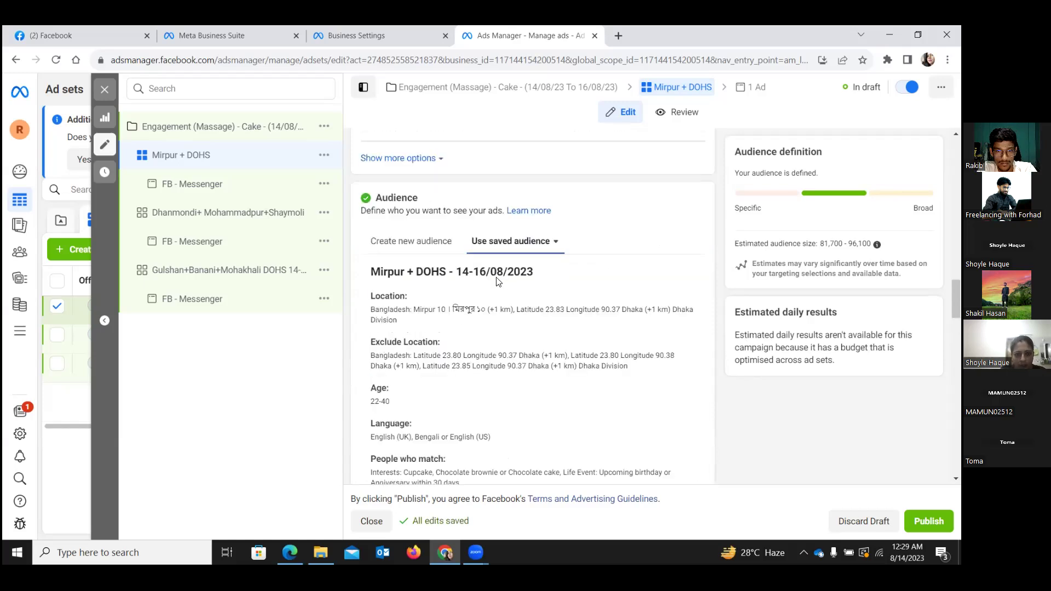
scroll(498, 282, "up", 3)
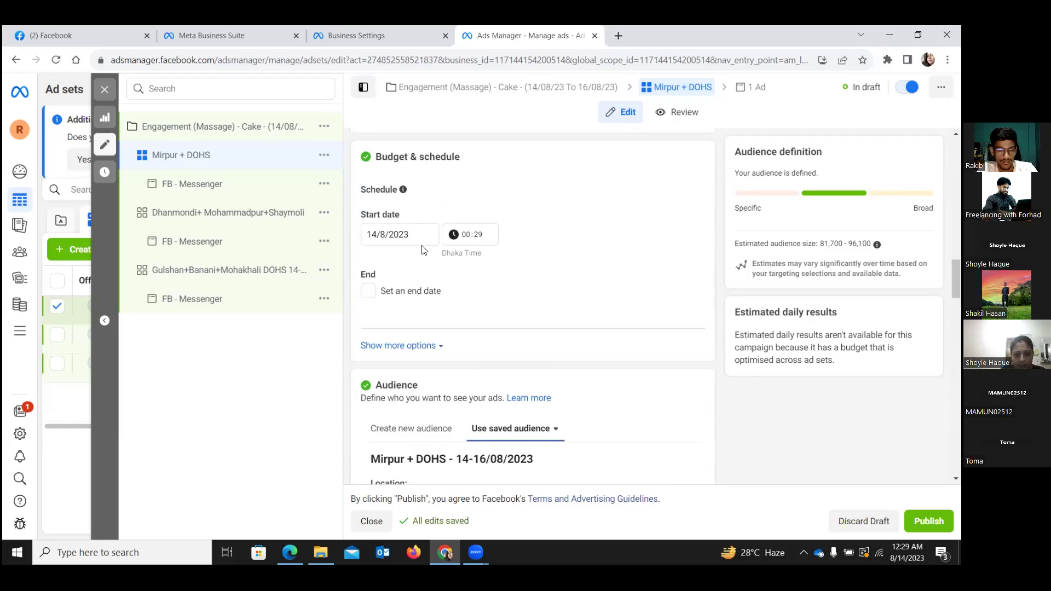
scroll(427, 252, "up", 1)
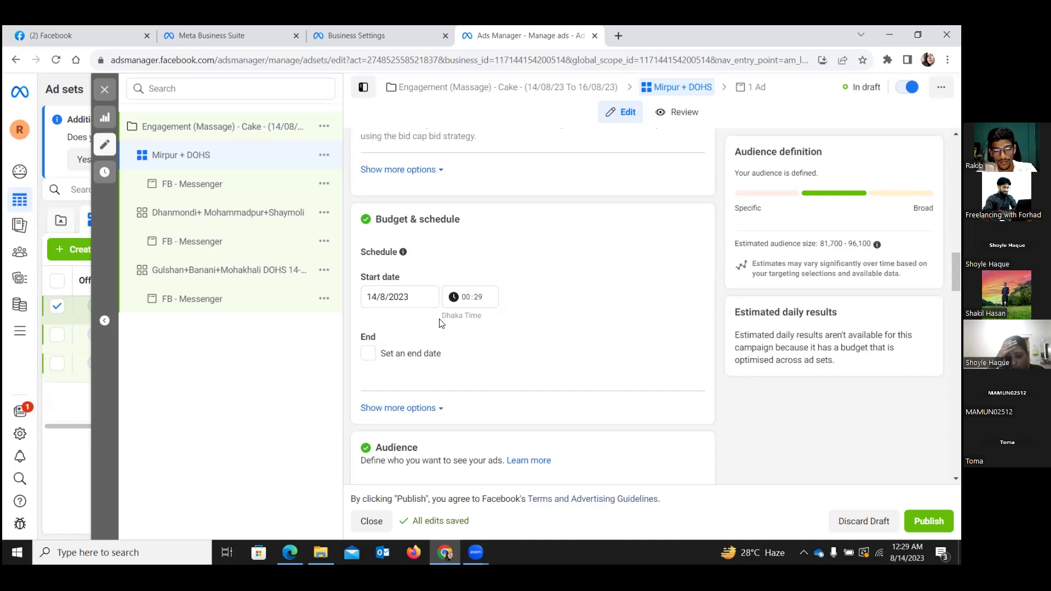
left_click(467, 298)
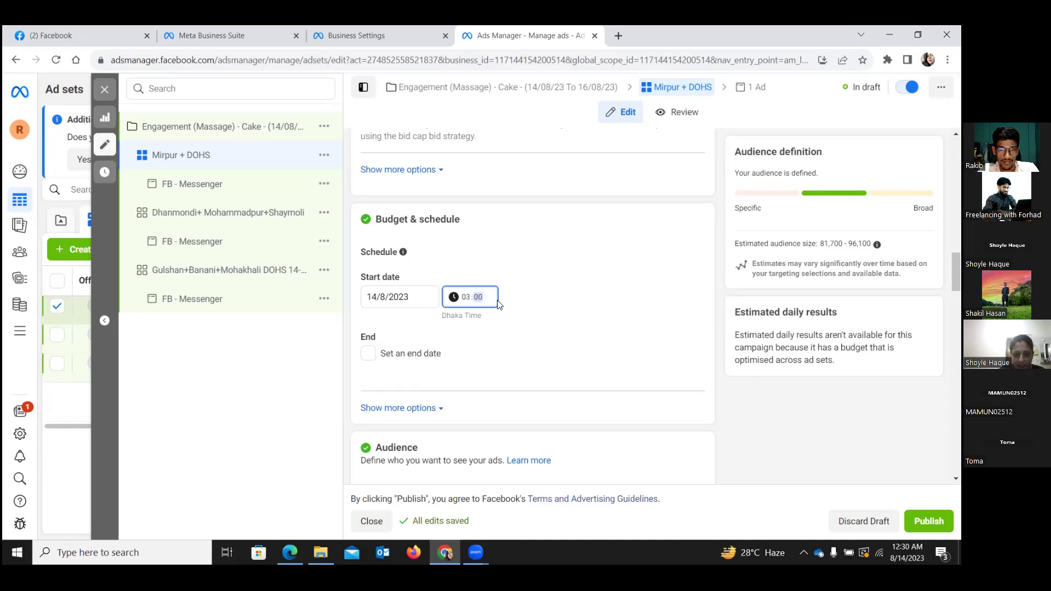
key("Left")
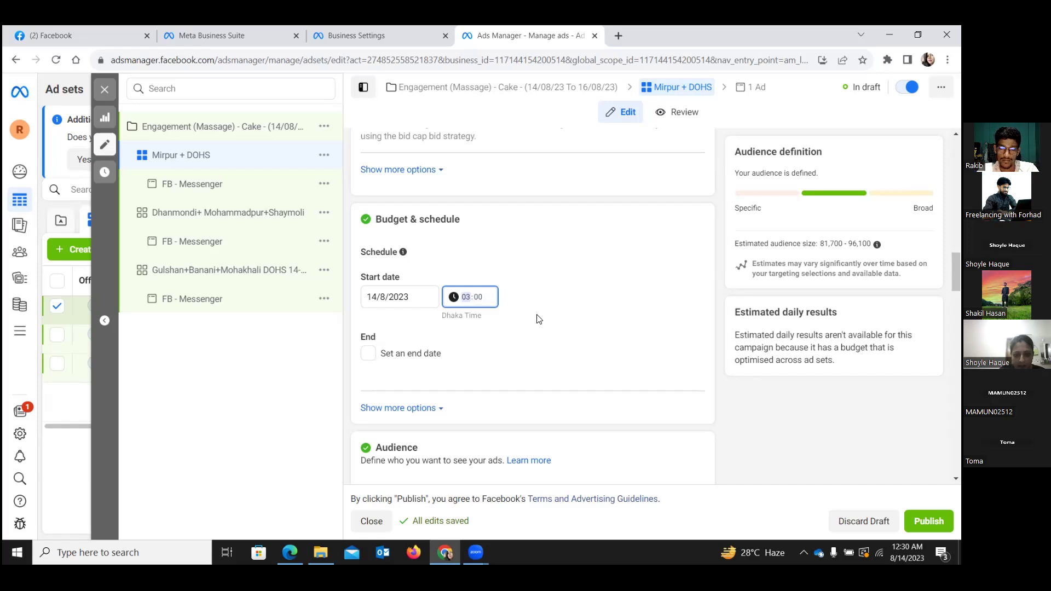
type("15")
left_click(521, 303)
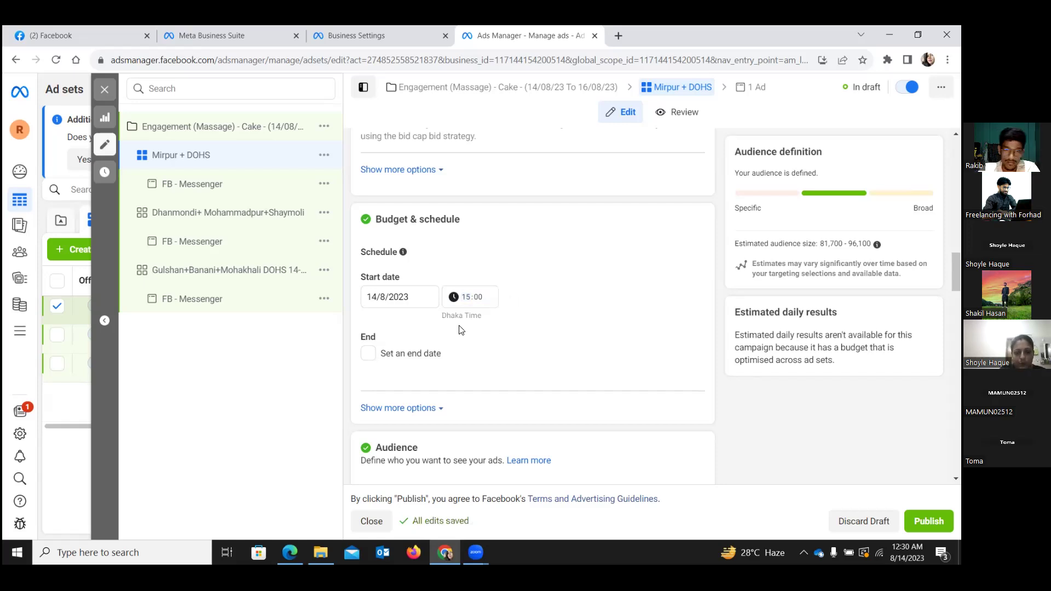
scroll(366, 355, "down", 2)
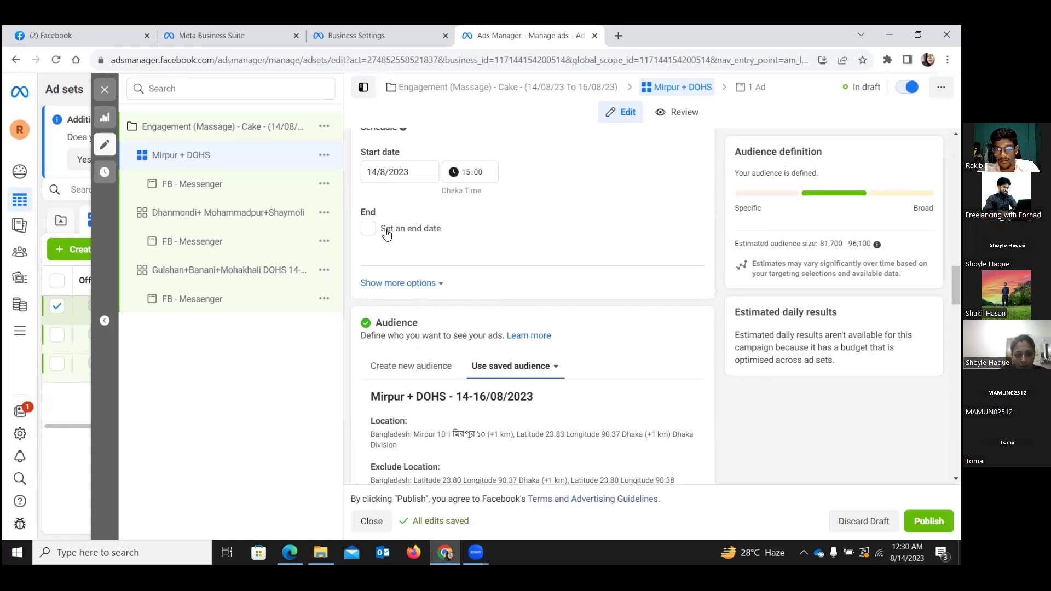
Give the Mirpur + DOHS ad set an end date of 16/8/2023 at 11:55 in its schedule.
left_click(369, 229)
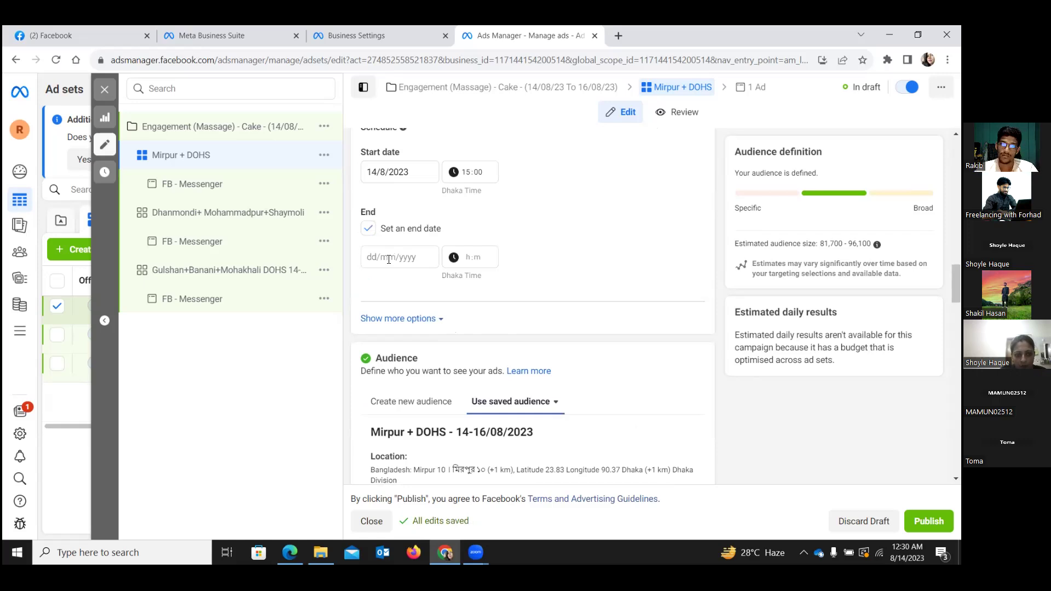
left_click(424, 257)
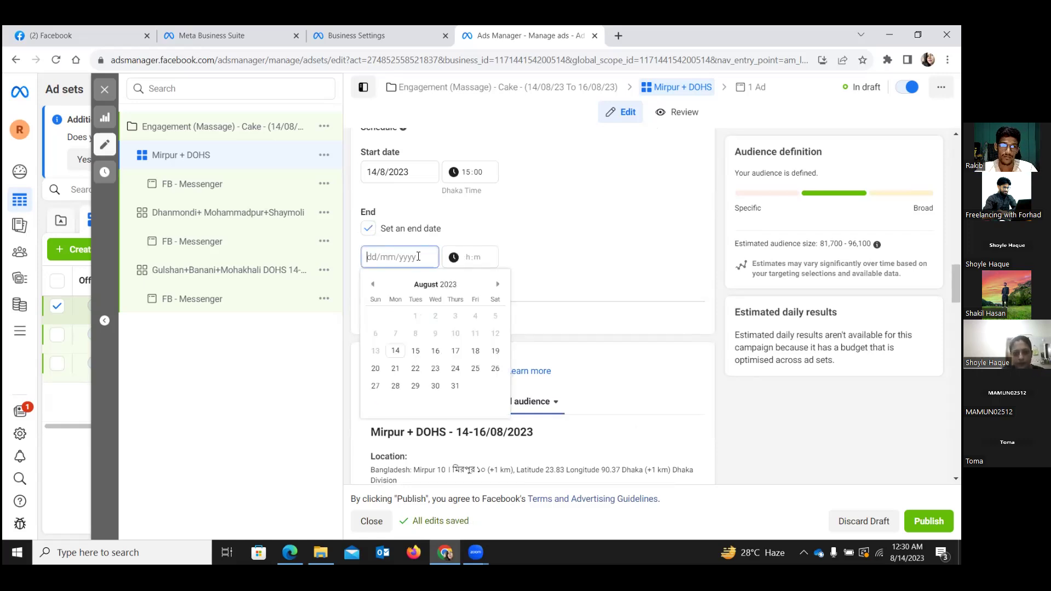
left_click(435, 351)
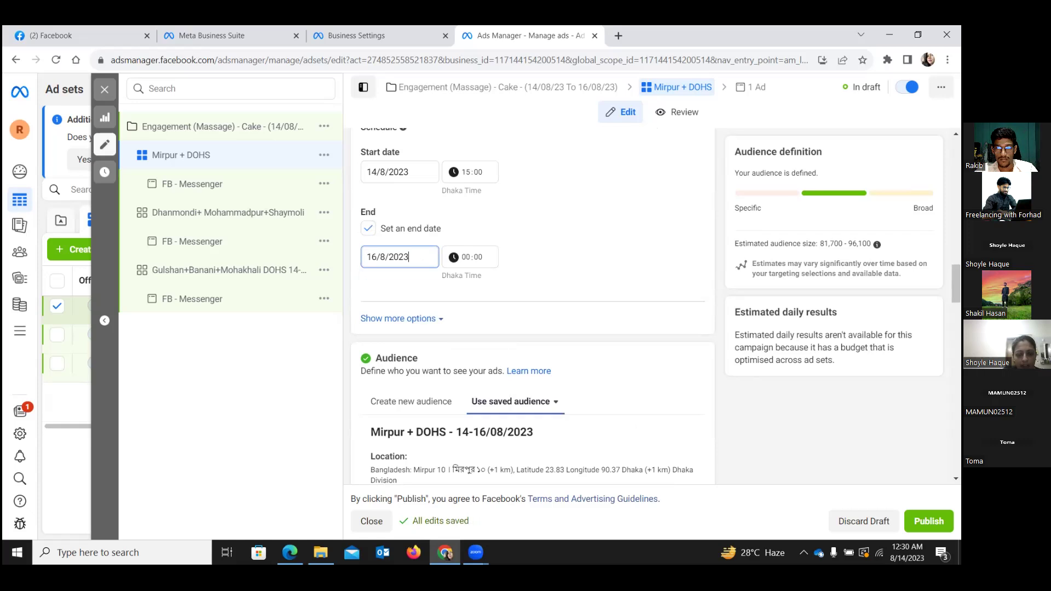
left_click(468, 261)
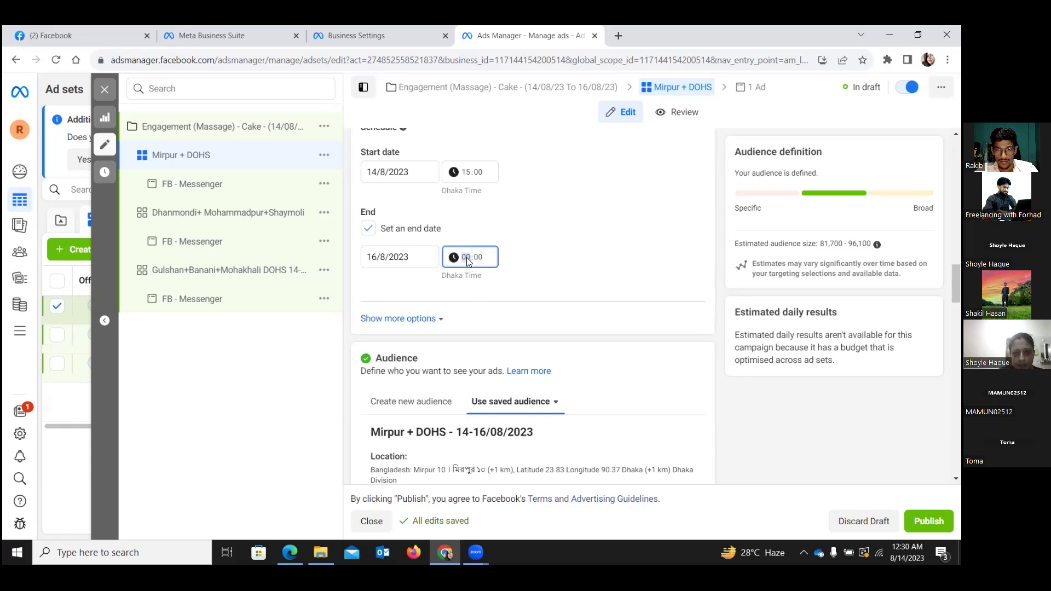
type("11:")
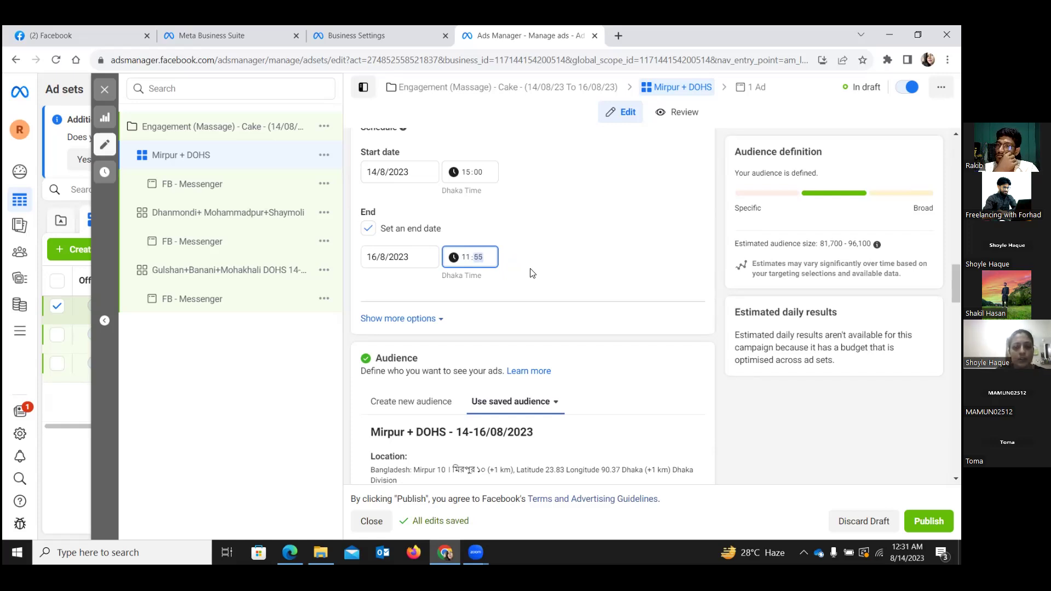
type("55")
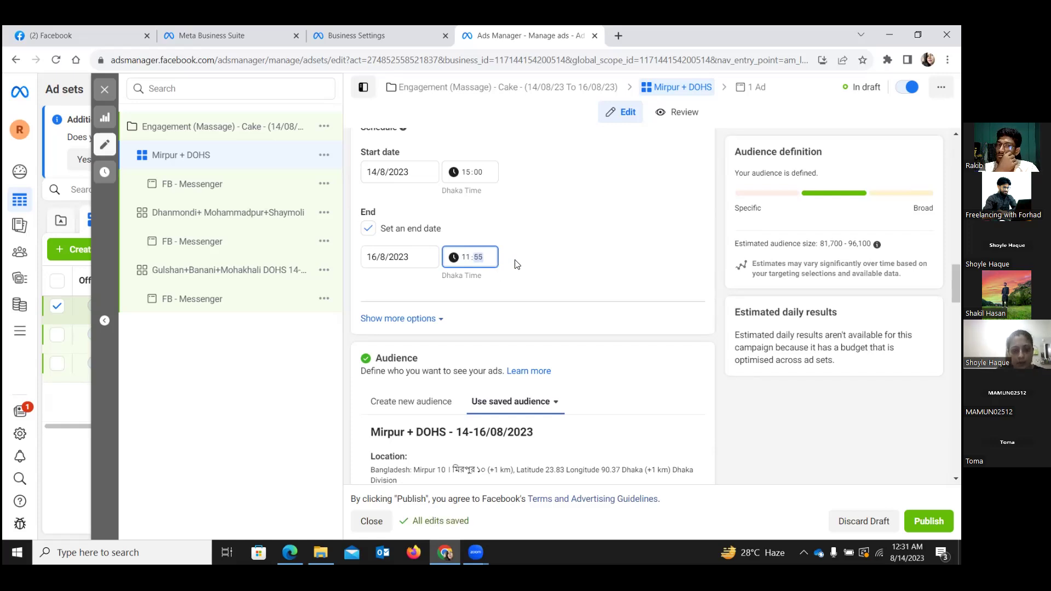
left_click(469, 289)
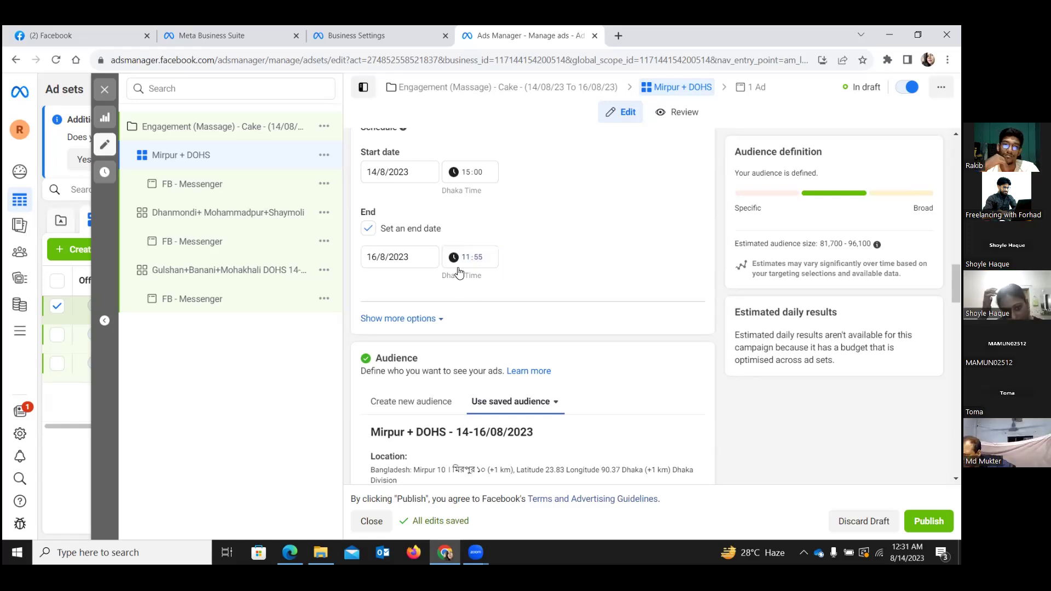
Set the ad set's bid control to a maximum of $0.10 per auction.
scroll(514, 208, "down", 2)
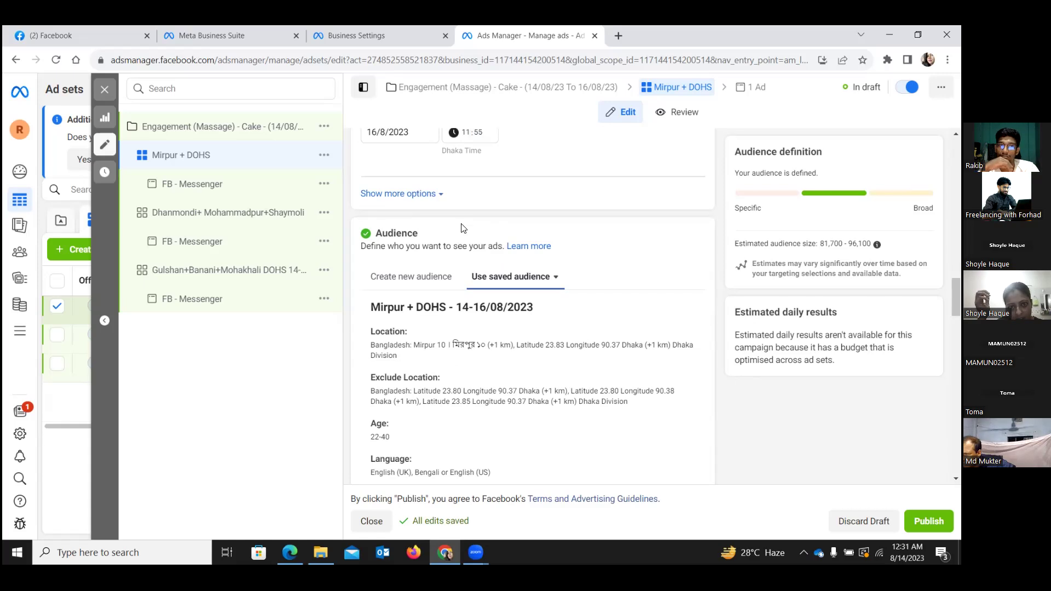
scroll(462, 228, "up", 5)
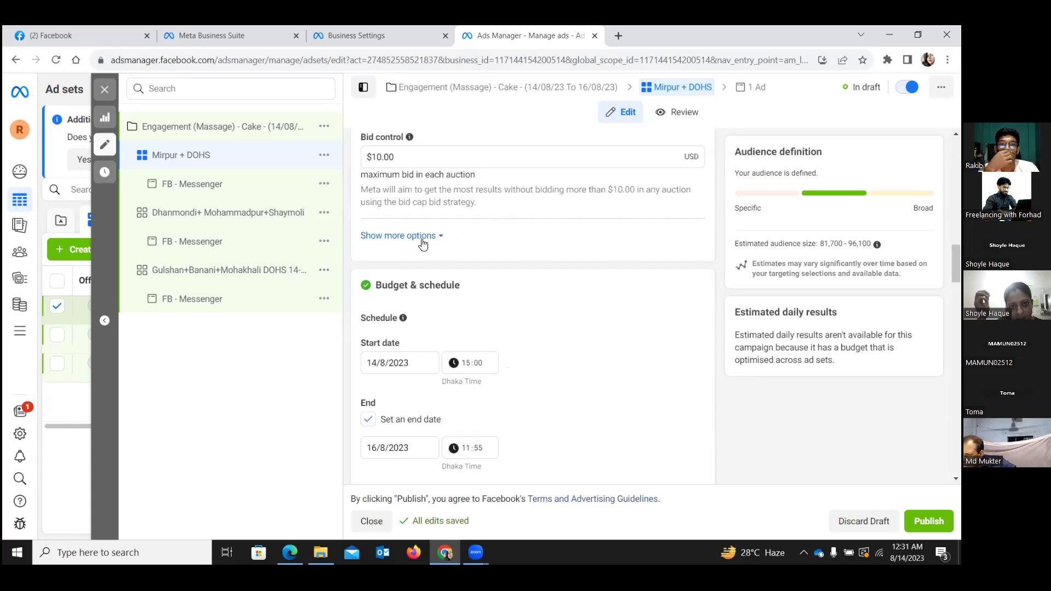
scroll(399, 253, "up", 2)
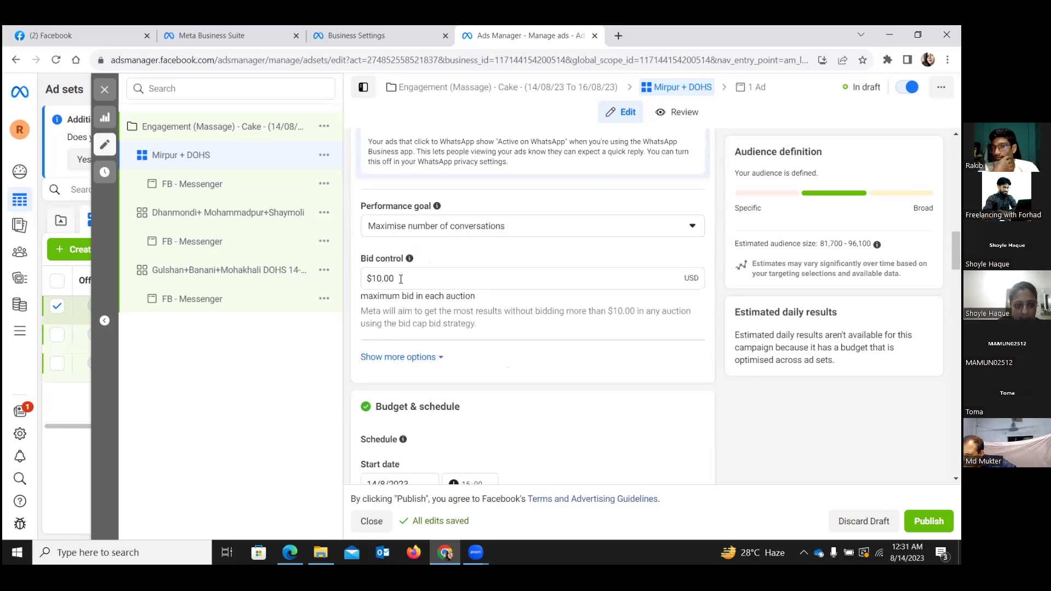
left_click(374, 279)
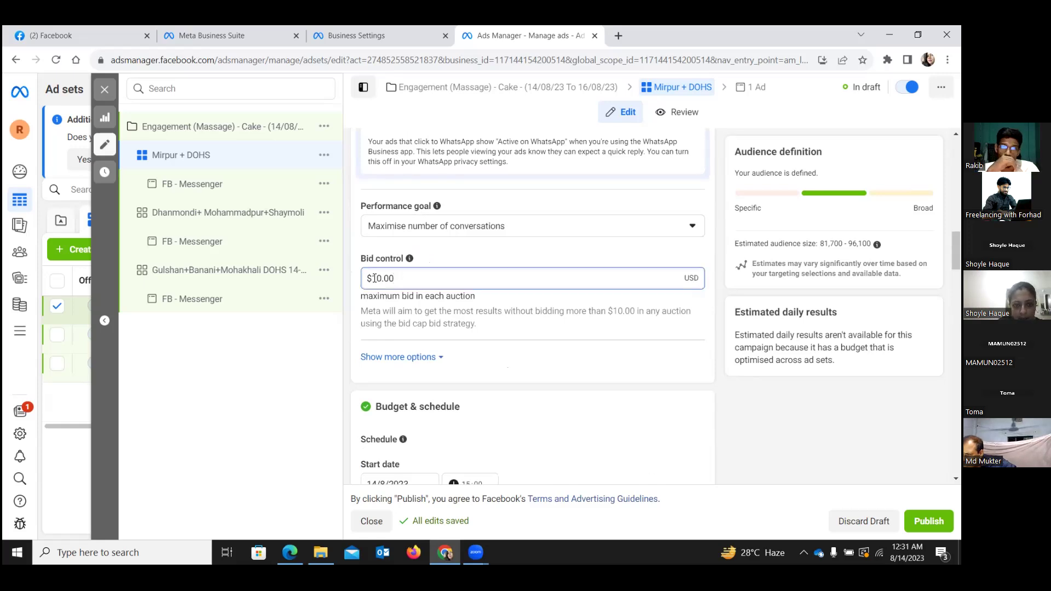
double_click(422, 279)
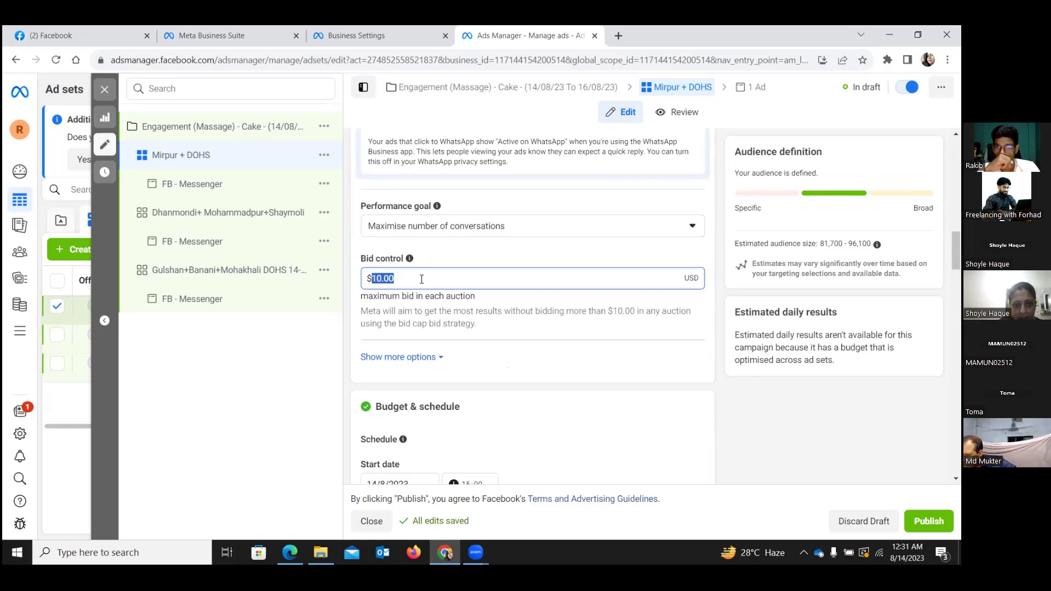
key("BackSpace")
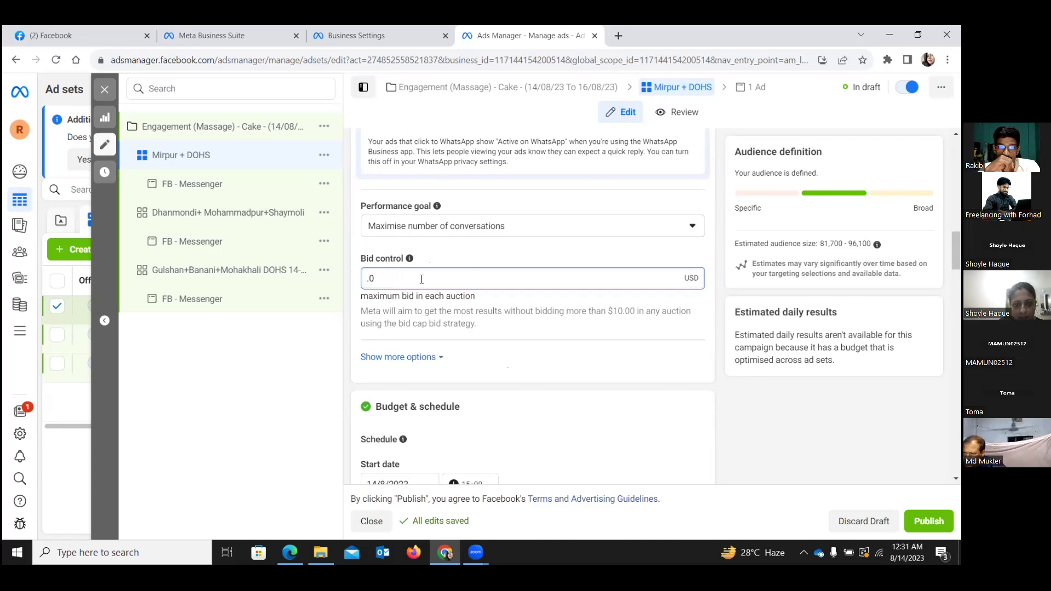
key("BackSpace")
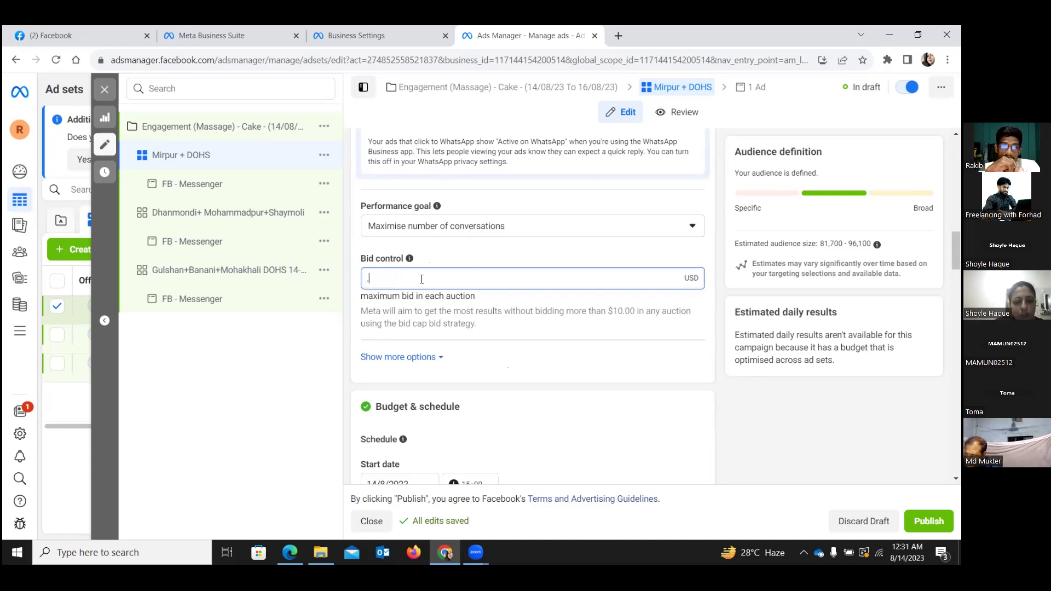
type("10")
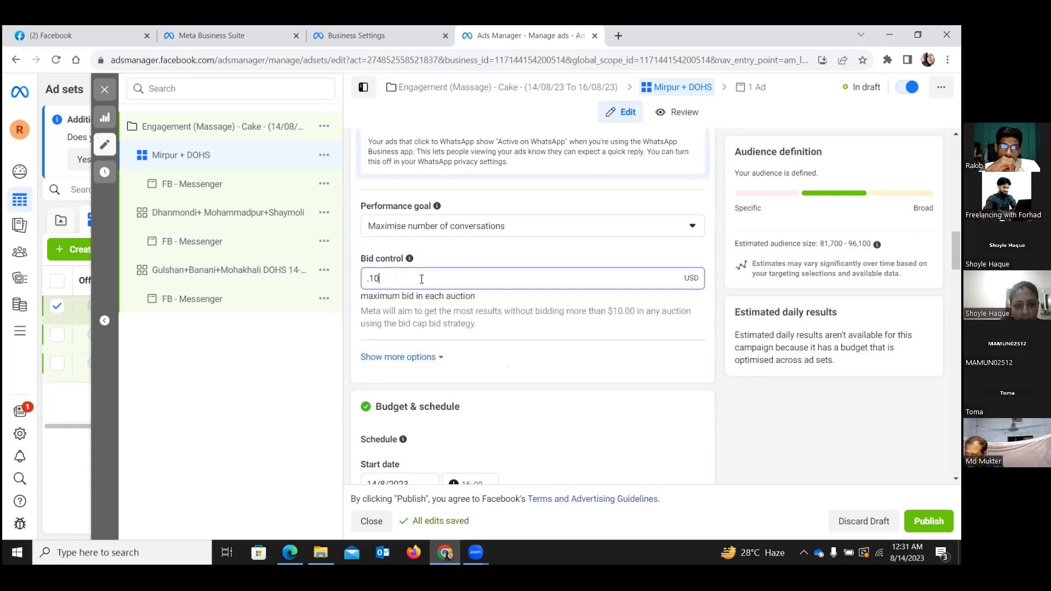
left_click(513, 296)
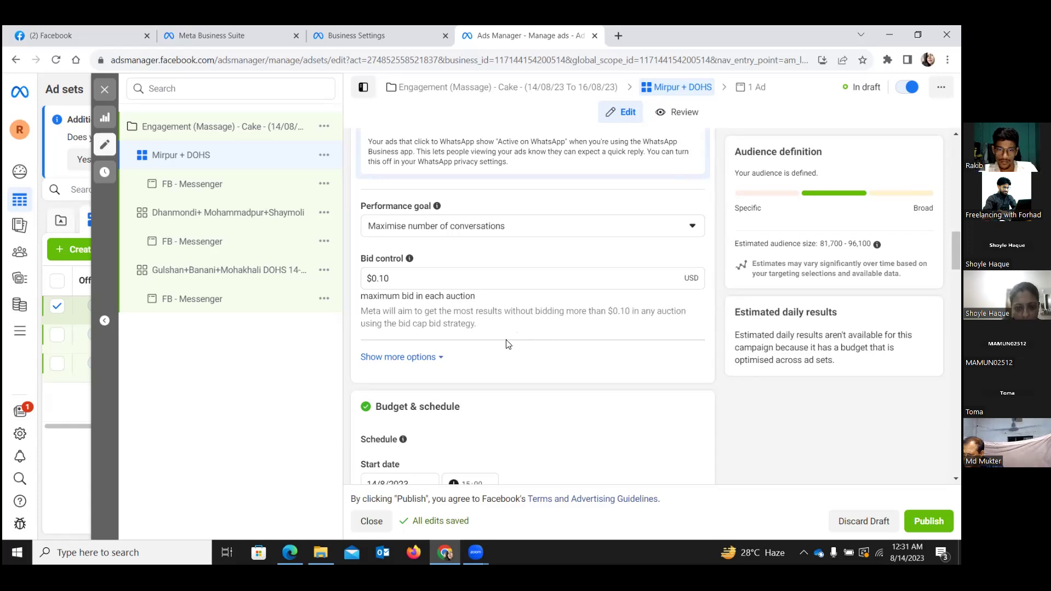
Examine the ad set's saved audience: its included and excluded locations, age range, languages and detailed targeting interests.
scroll(684, 307, "down", 5)
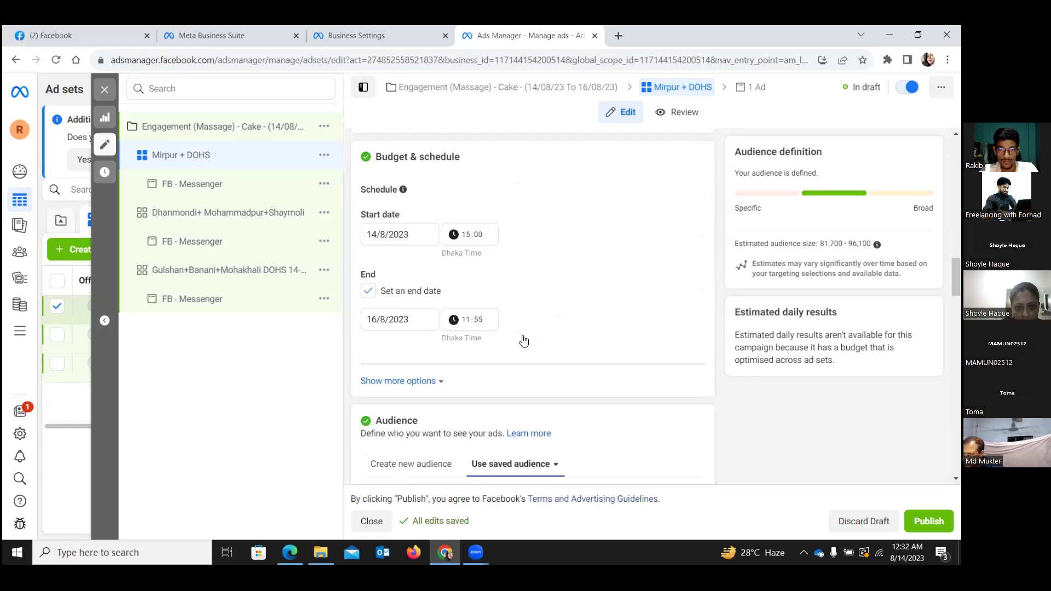
scroll(506, 346, "down", 2)
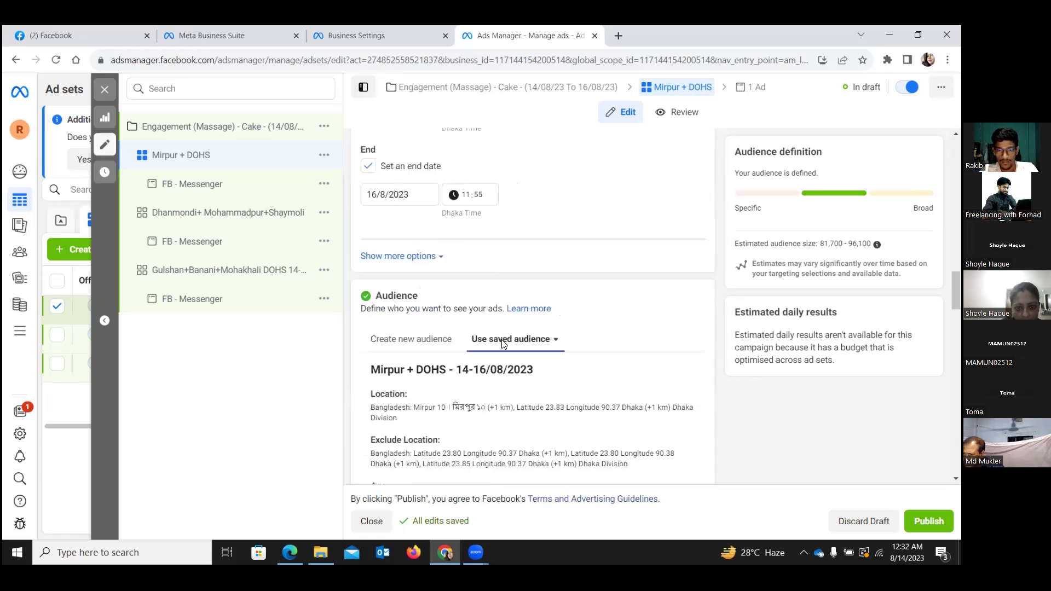
scroll(499, 343, "down", 2)
scroll(465, 333, "down", 1)
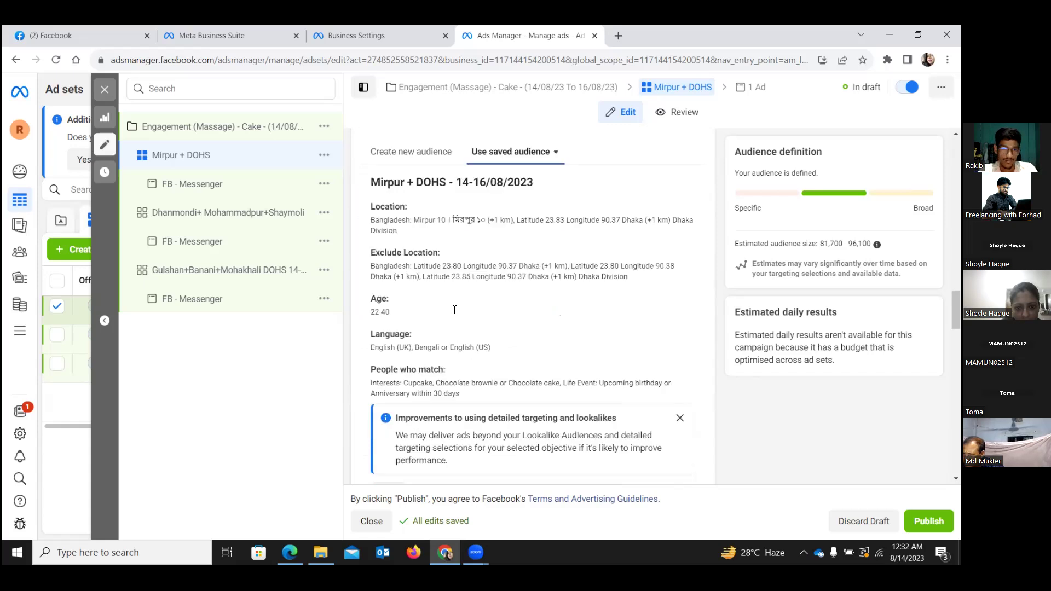
scroll(410, 230, "down", 2)
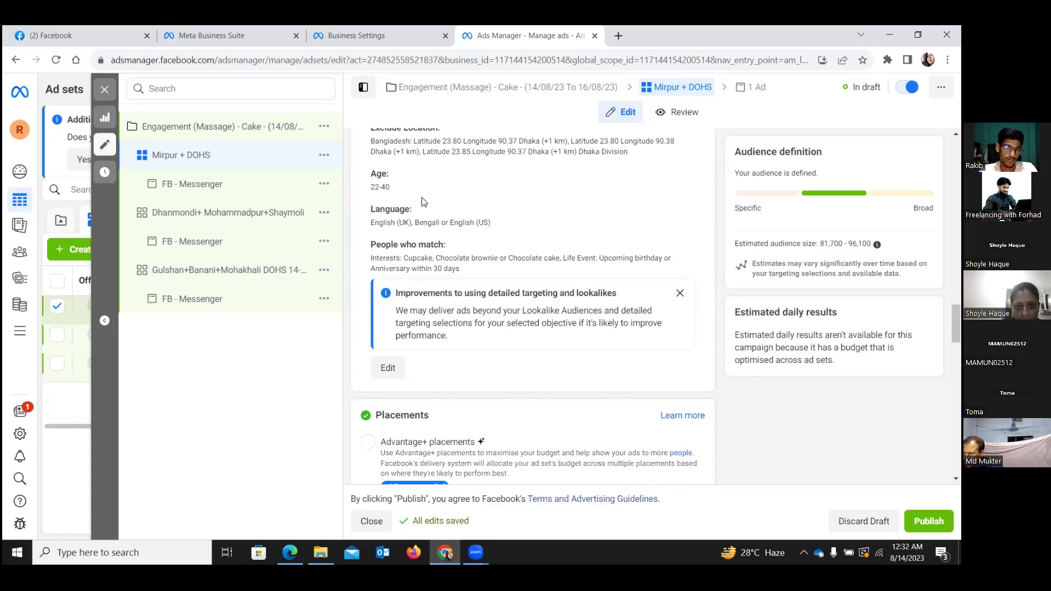
scroll(483, 178, "up", 2)
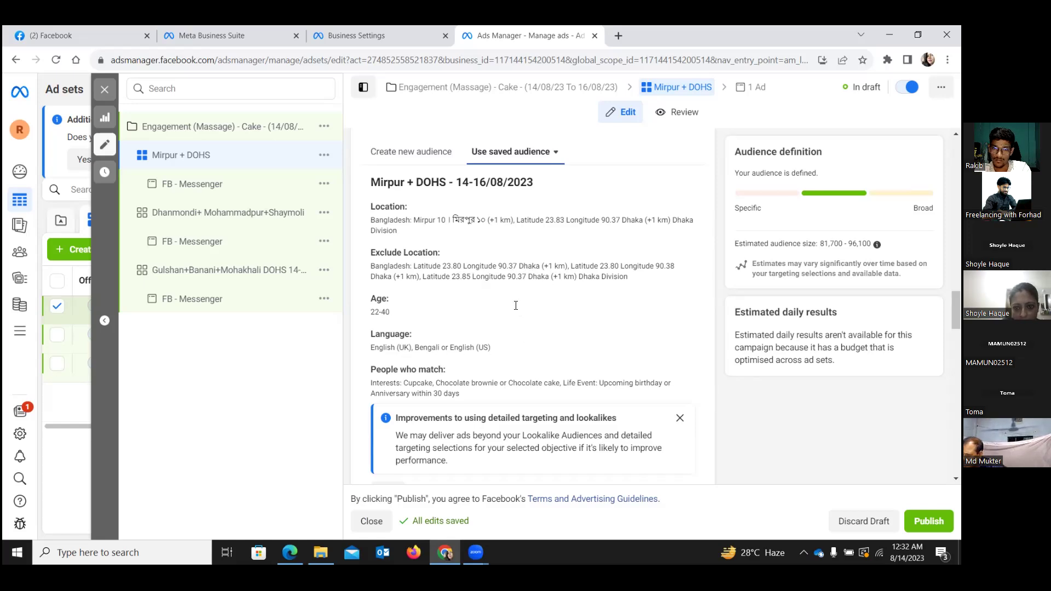
scroll(518, 304, "down", 2)
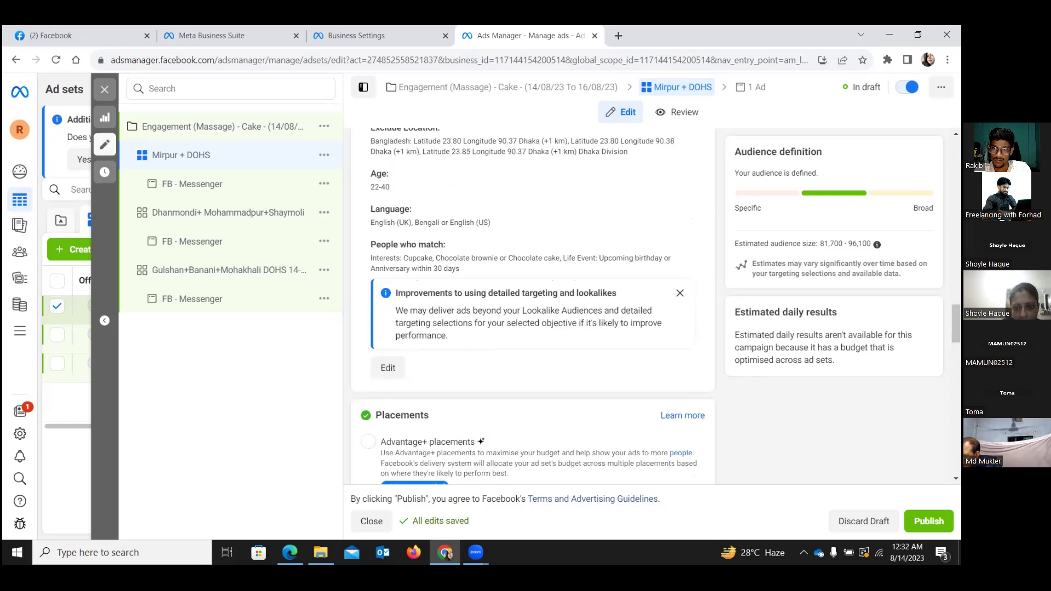
key("alt+f")
left_click(909, 204)
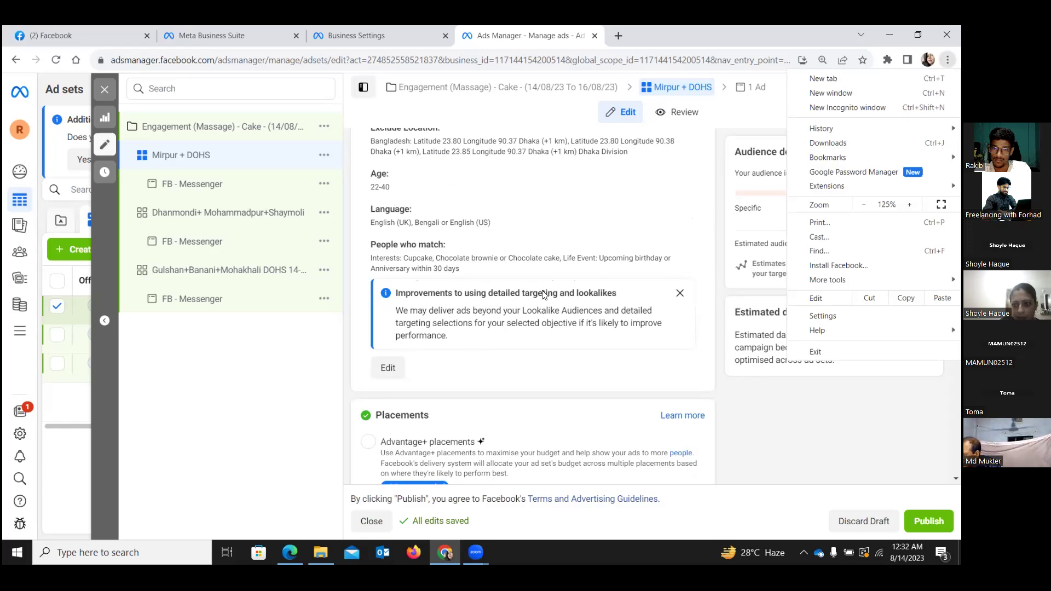
left_click(484, 284)
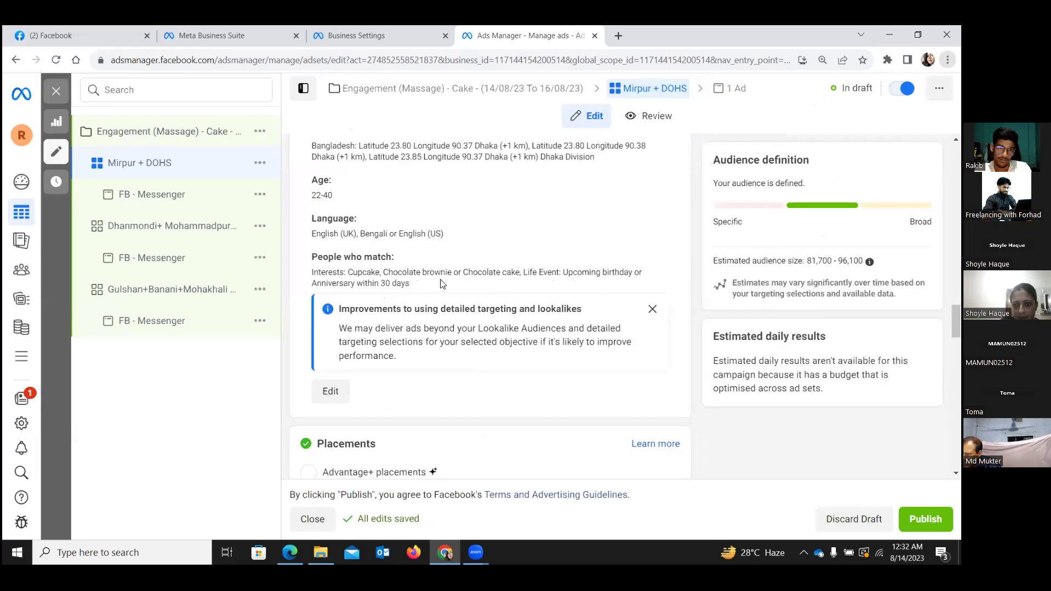
key("ctrl+plus")
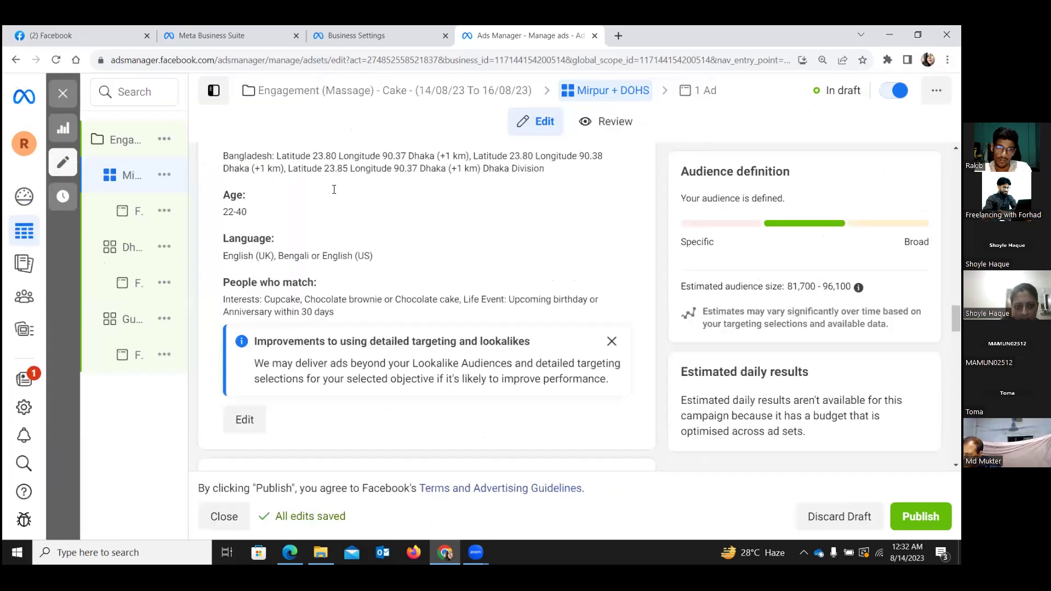
scroll(539, 209, "down", 1)
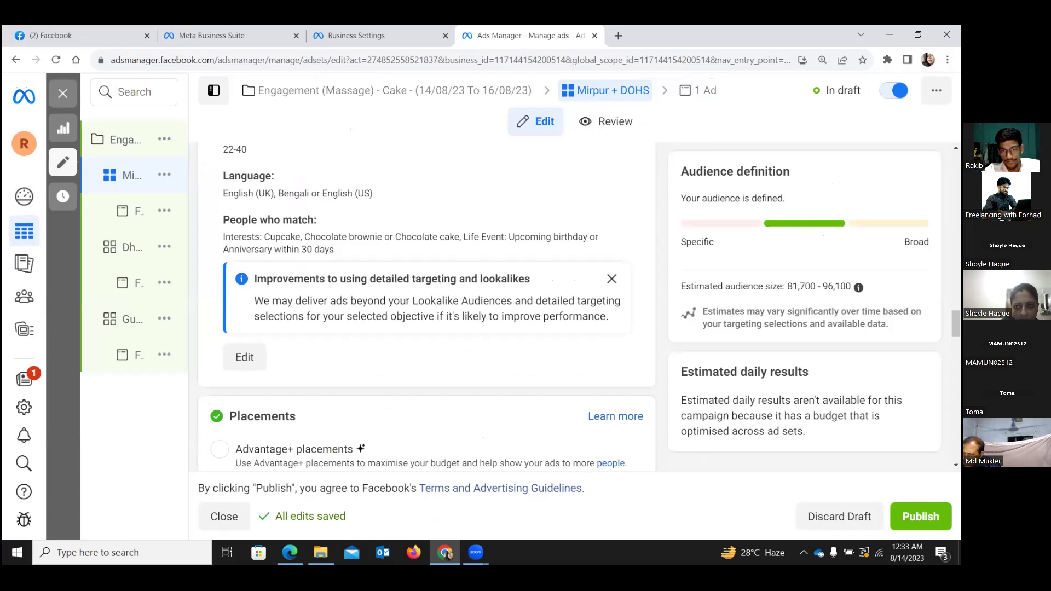
Check the manual placements across feeds, stories and reels, in-stream ads, search results and apps, keeping Facebook Marketplace selected.
left_click(947, 59)
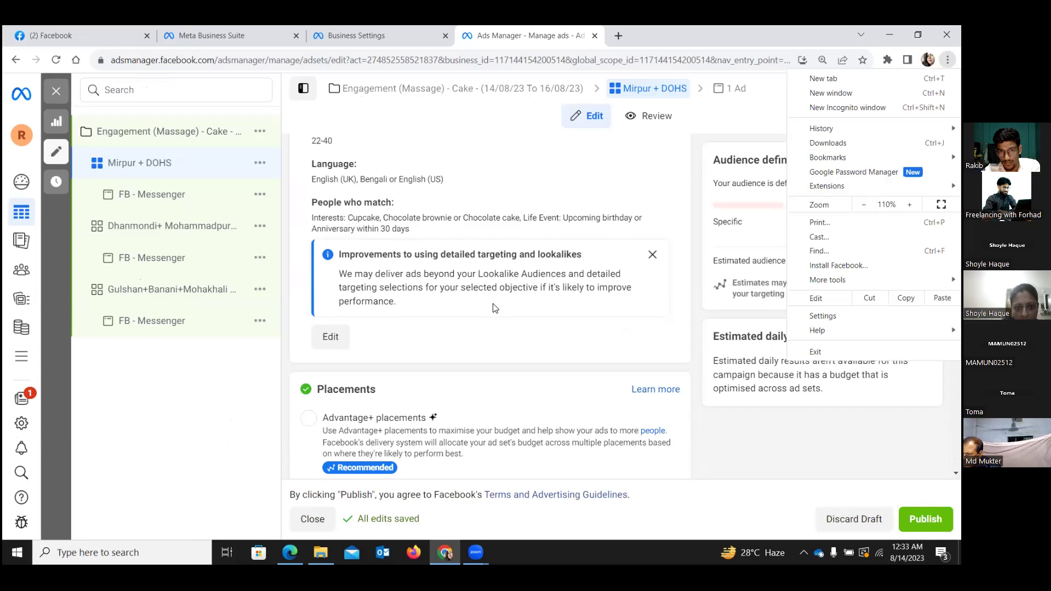
left_click(432, 332)
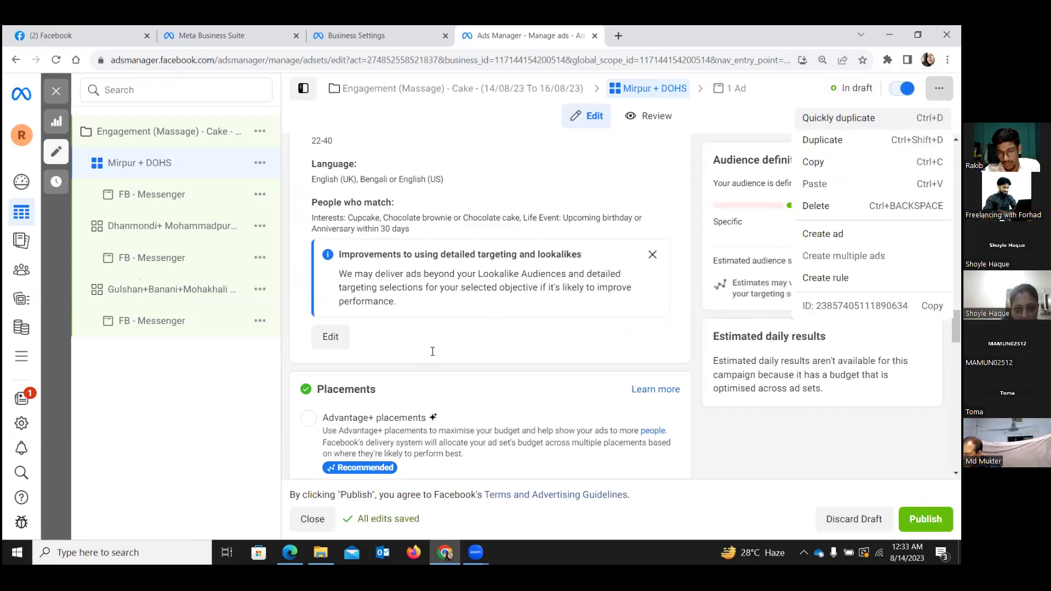
scroll(432, 351, "down", 4)
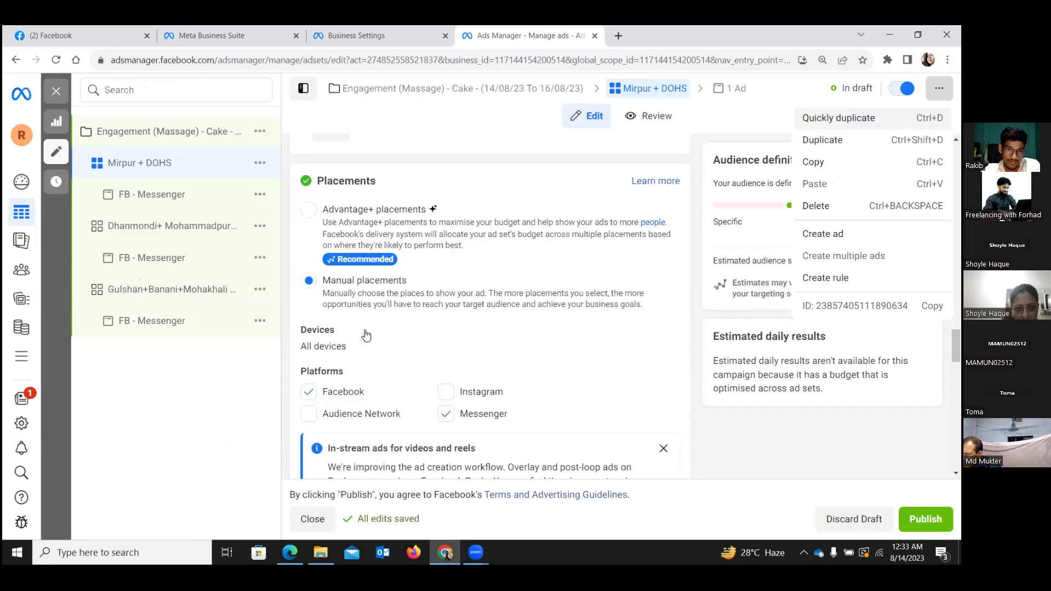
scroll(366, 335, "down", 2)
scroll(468, 345, "down", 2)
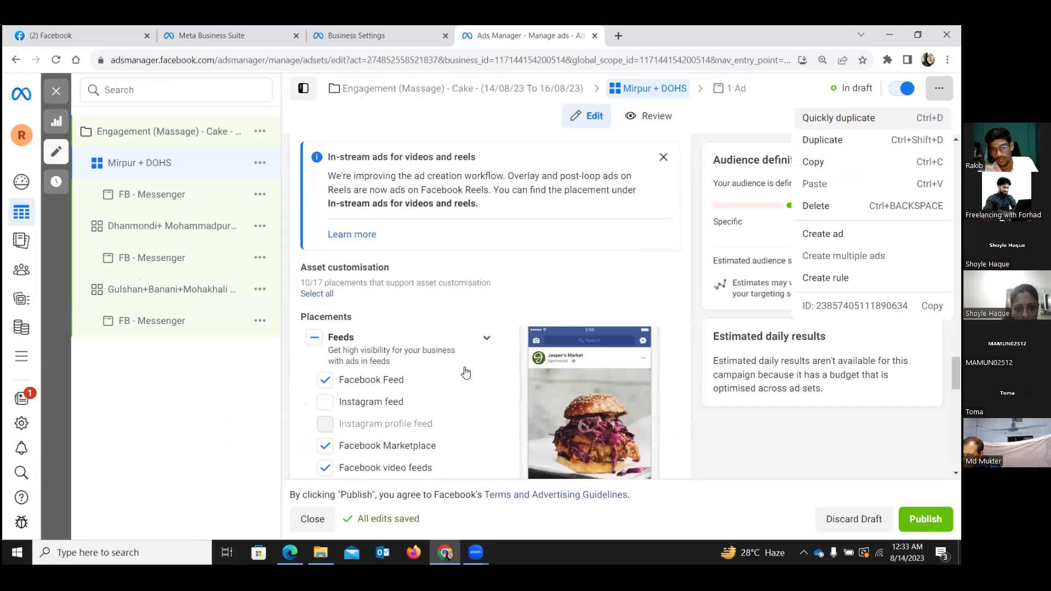
scroll(423, 370, "down", 4)
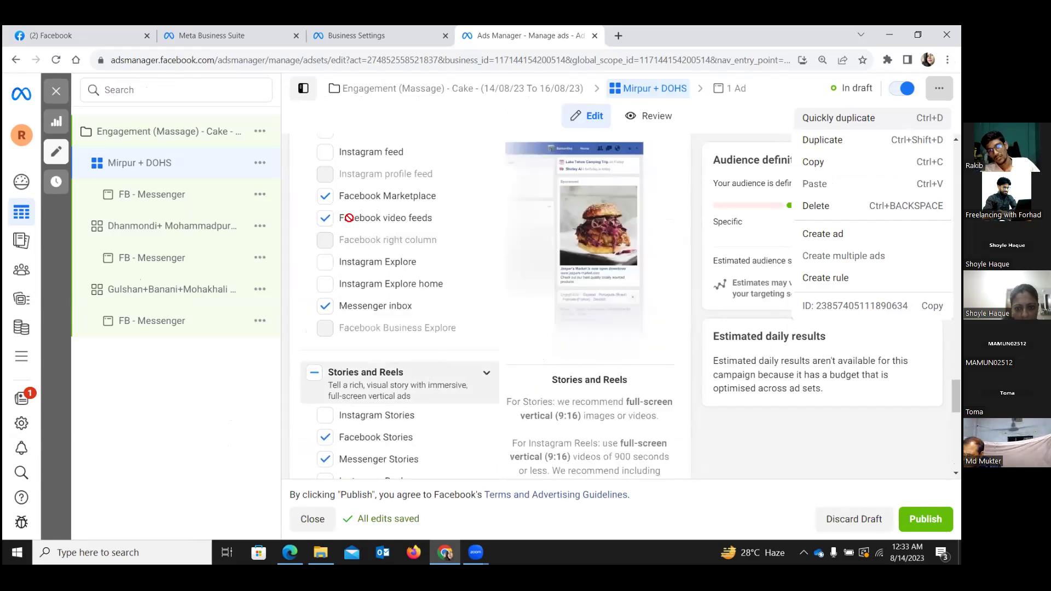
left_click(325, 198)
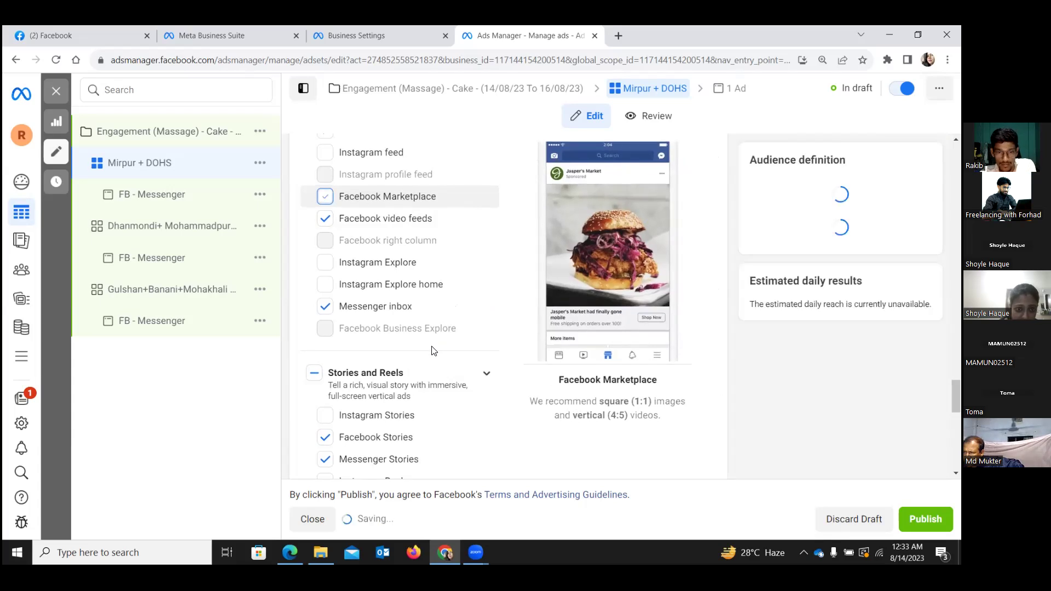
scroll(438, 336, "down", 2)
scroll(421, 357, "down", 7)
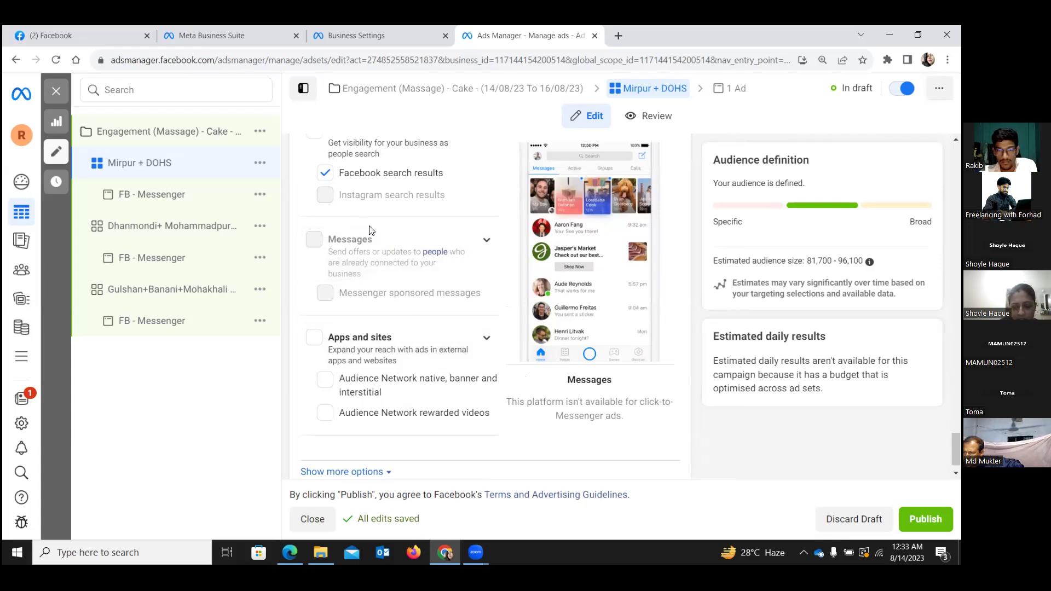
scroll(370, 230, "up", 2)
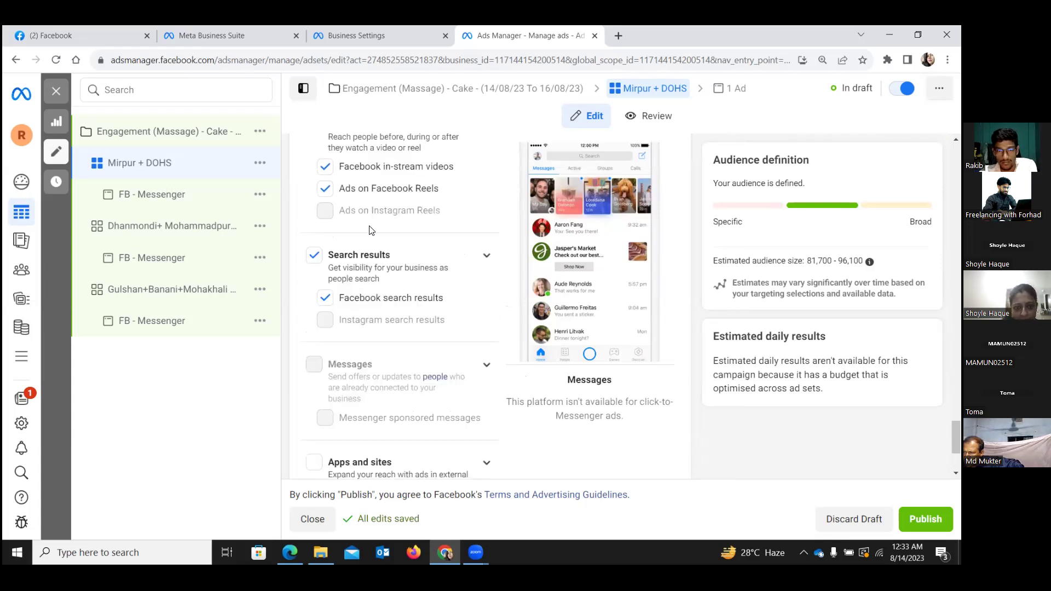
scroll(369, 230, "up", 2)
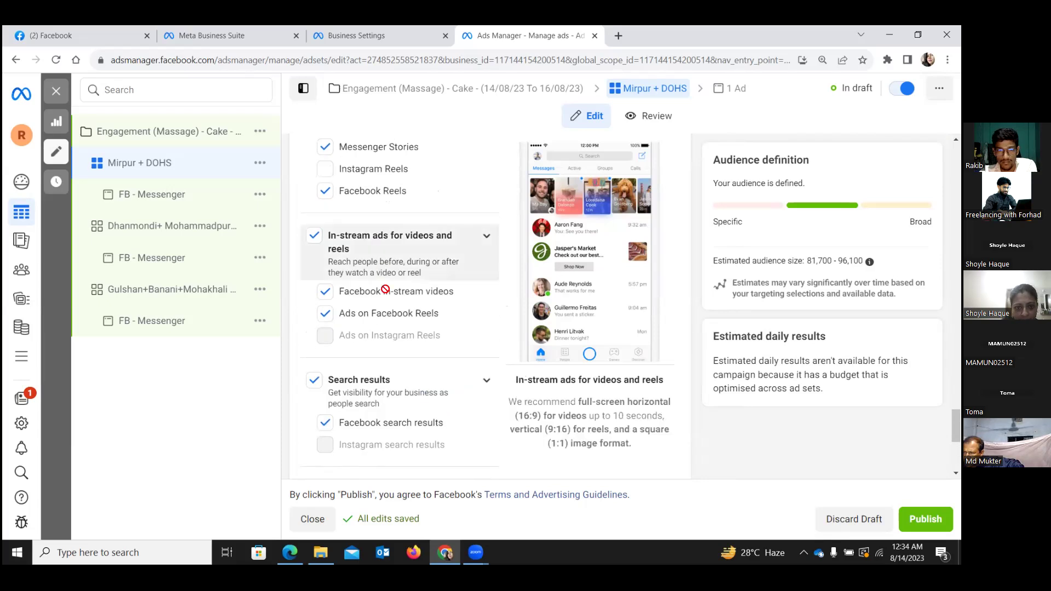
Open the FB - Messenger ad under Mirpur + DOHS and examine its identity, ad setup and carousel cards.
scroll(400, 317, "down", 5)
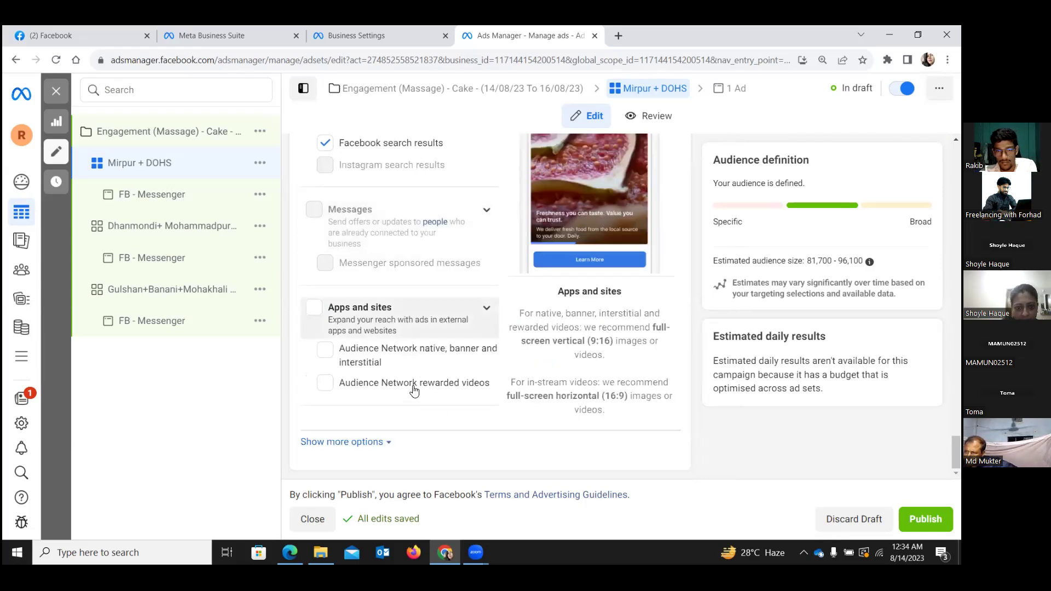
left_click(173, 196)
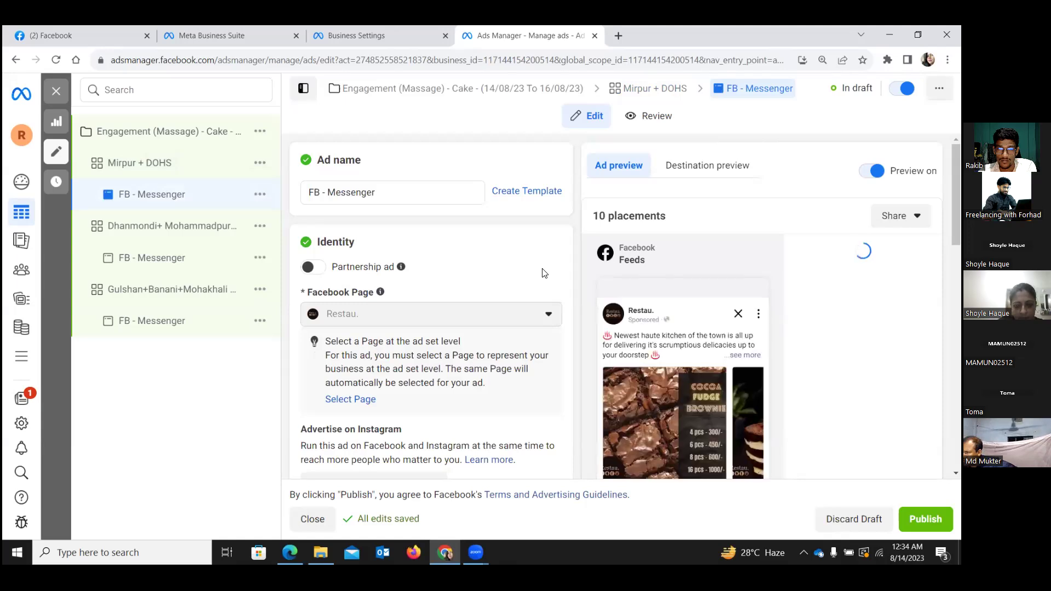
scroll(544, 273, "down", 3)
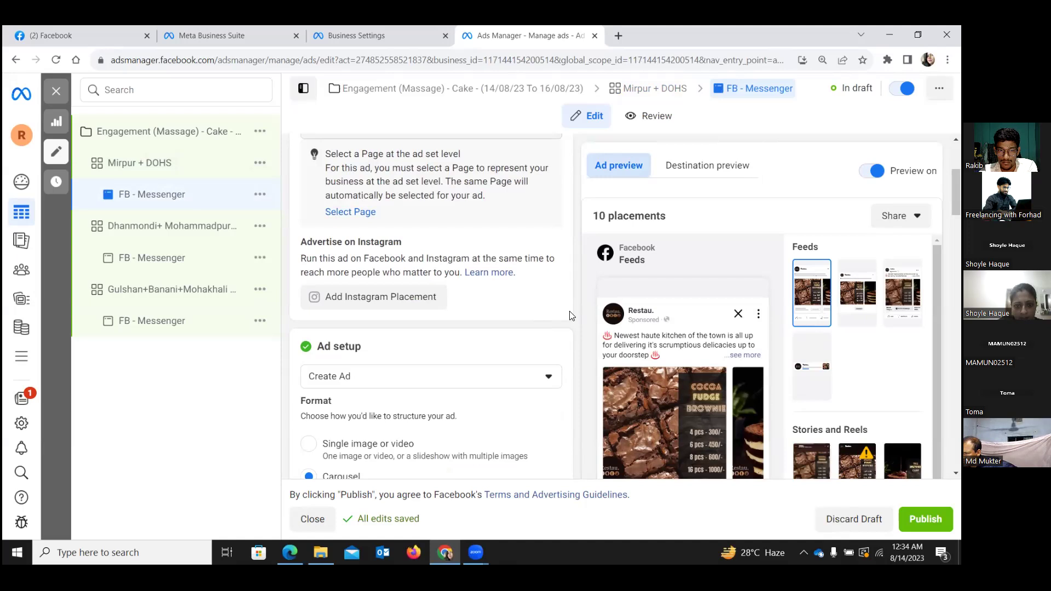
scroll(569, 316, "down", 6)
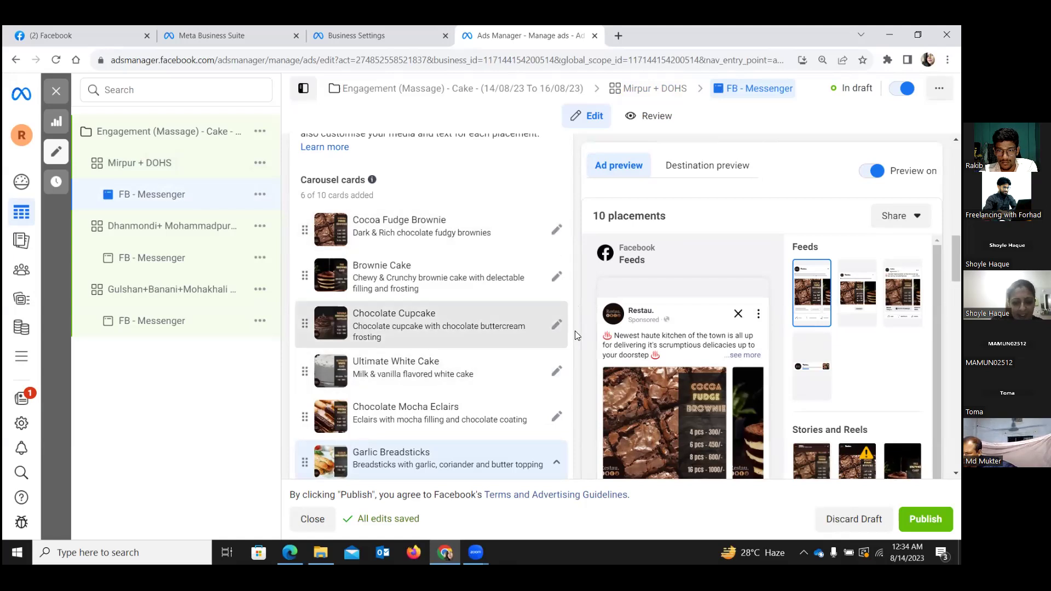
scroll(576, 335, "down", 2)
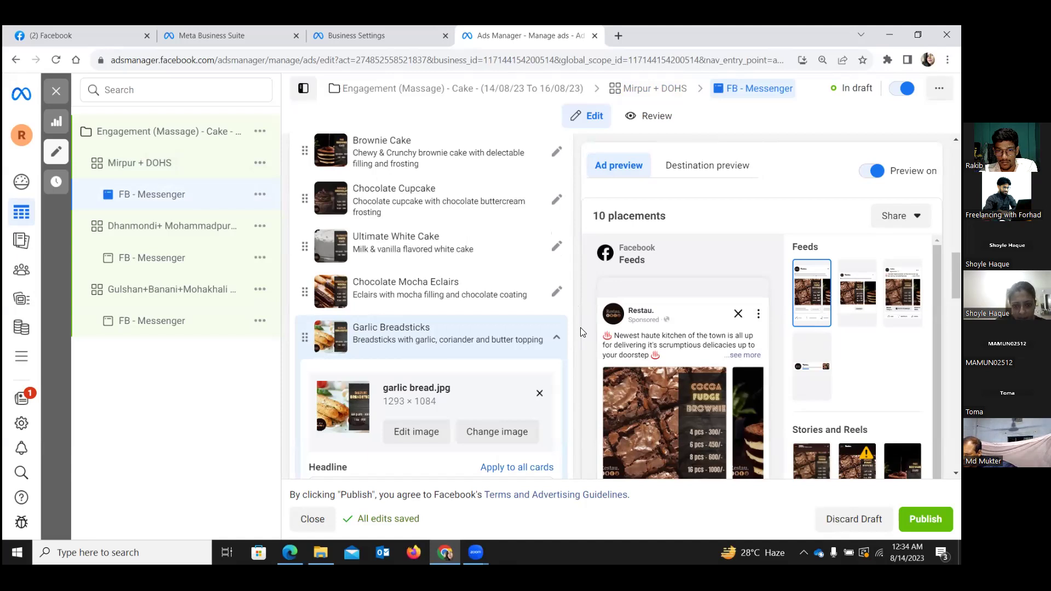
View the crop options for the Garlic Breadsticks card's image without changing them, check the card's headline and description, and collapse the card.
left_click(416, 430)
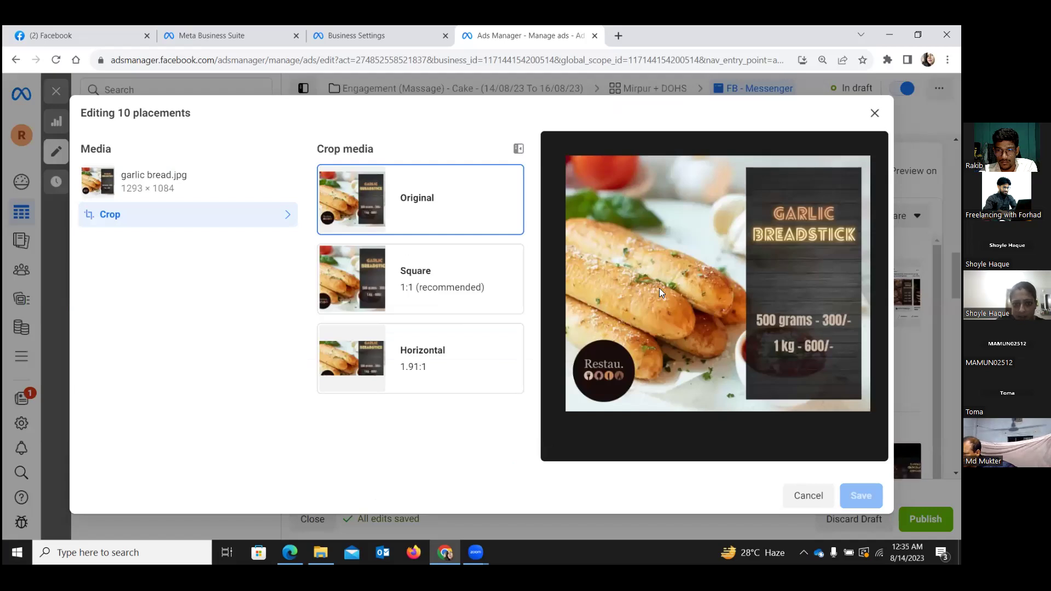
key("Escape")
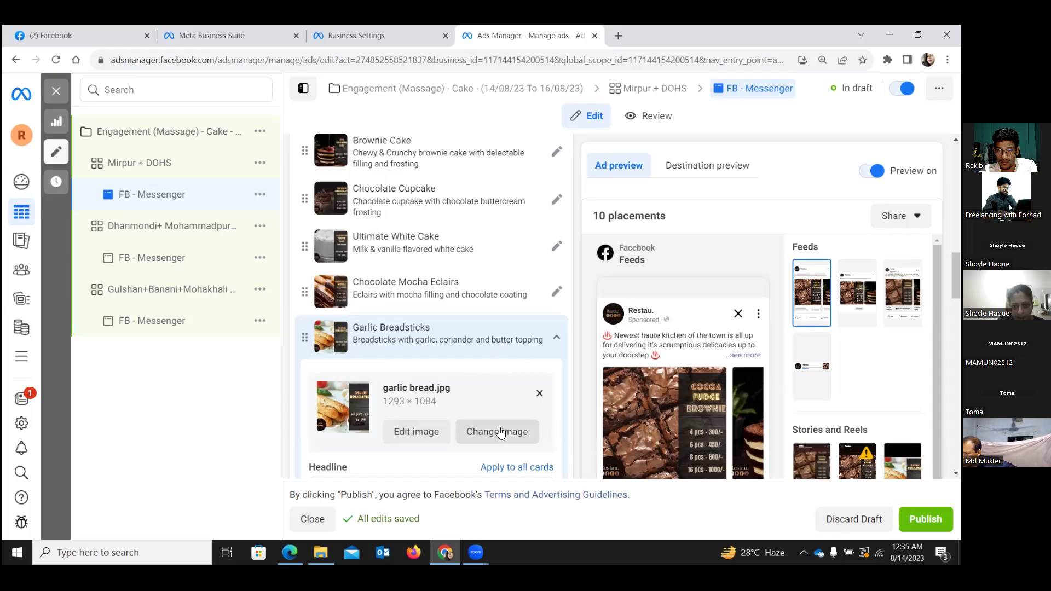
left_click(396, 434)
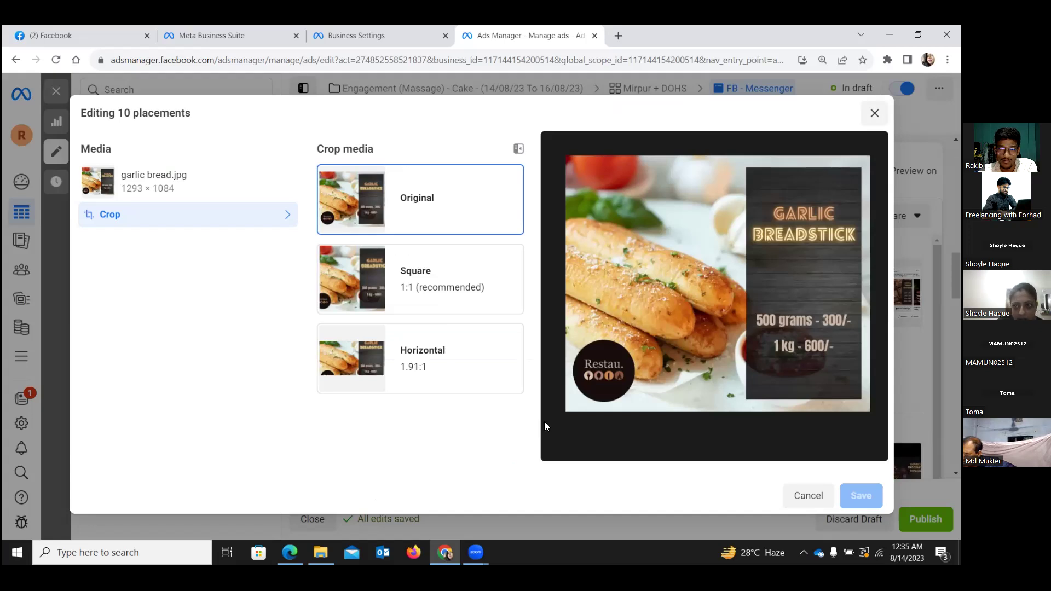
key("Escape")
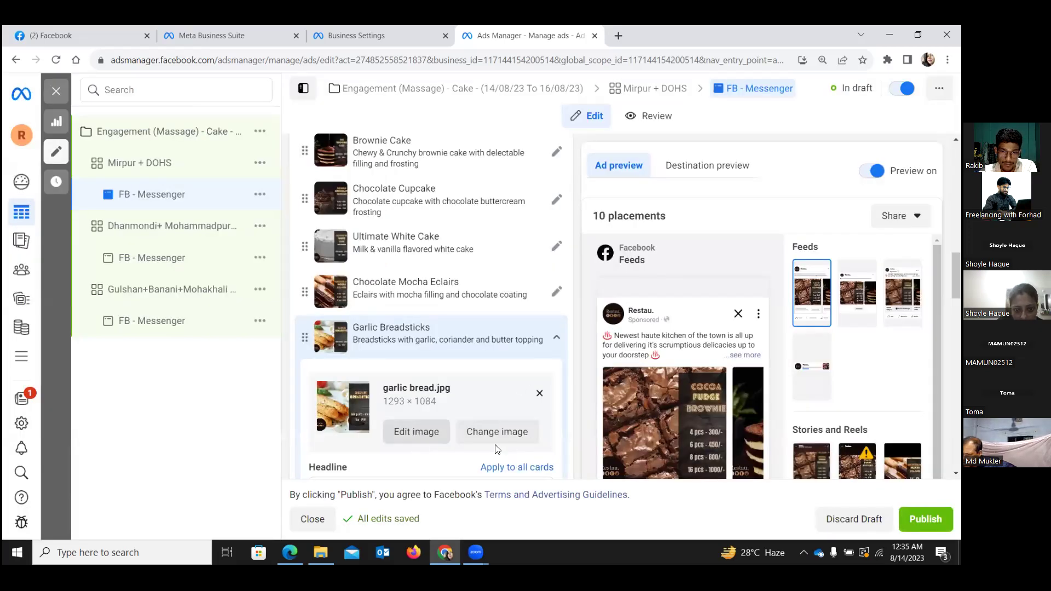
scroll(516, 399, "down", 3)
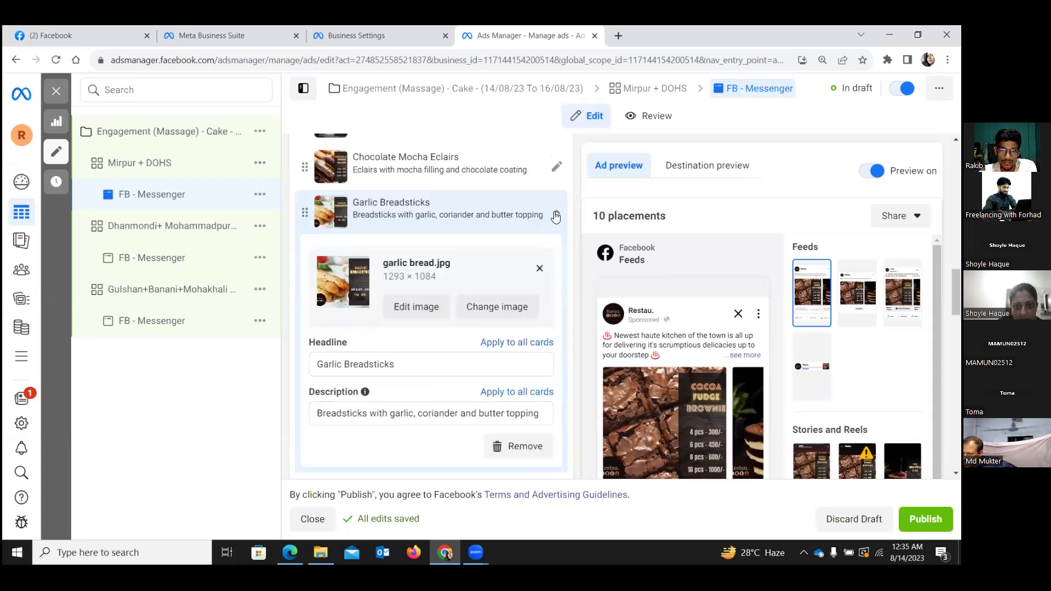
left_click(555, 217)
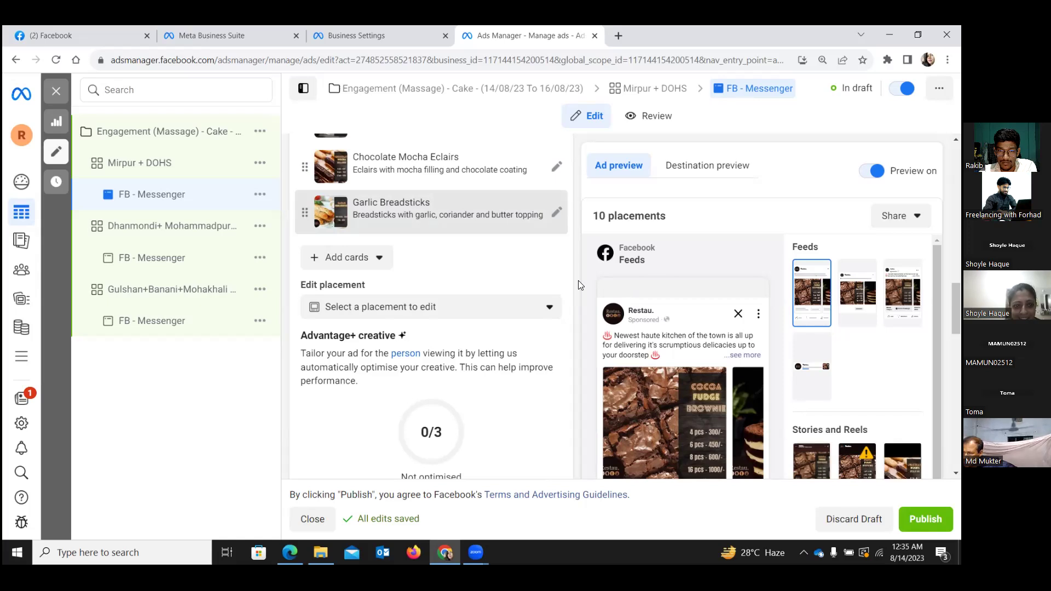
Review the ad's primary text and call to action, and inspect the greeting and customer actions in the new Start conversations template.
scroll(580, 284, "down", 5)
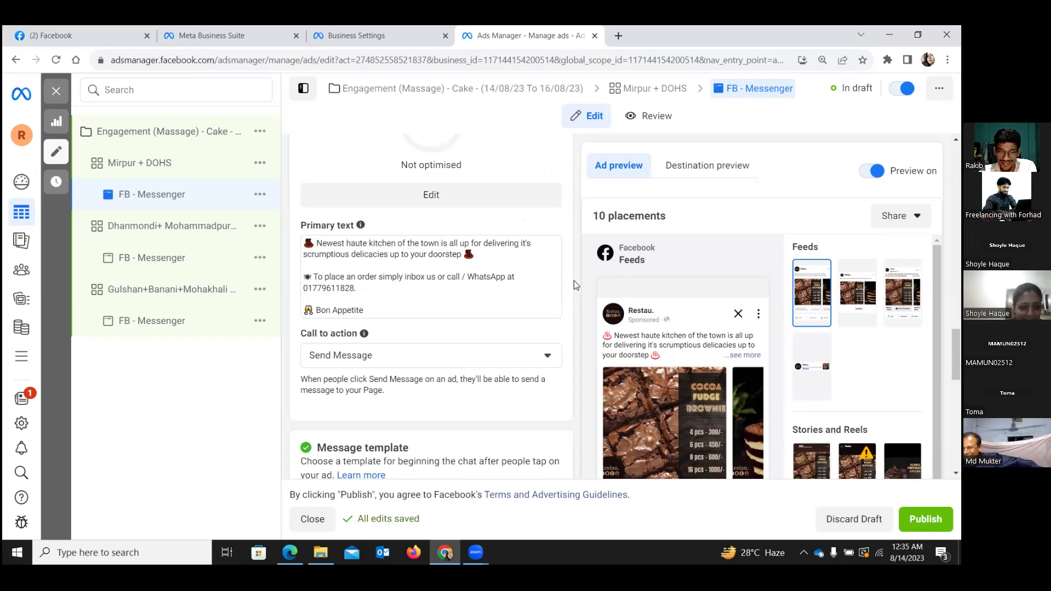
scroll(573, 284, "down", 2)
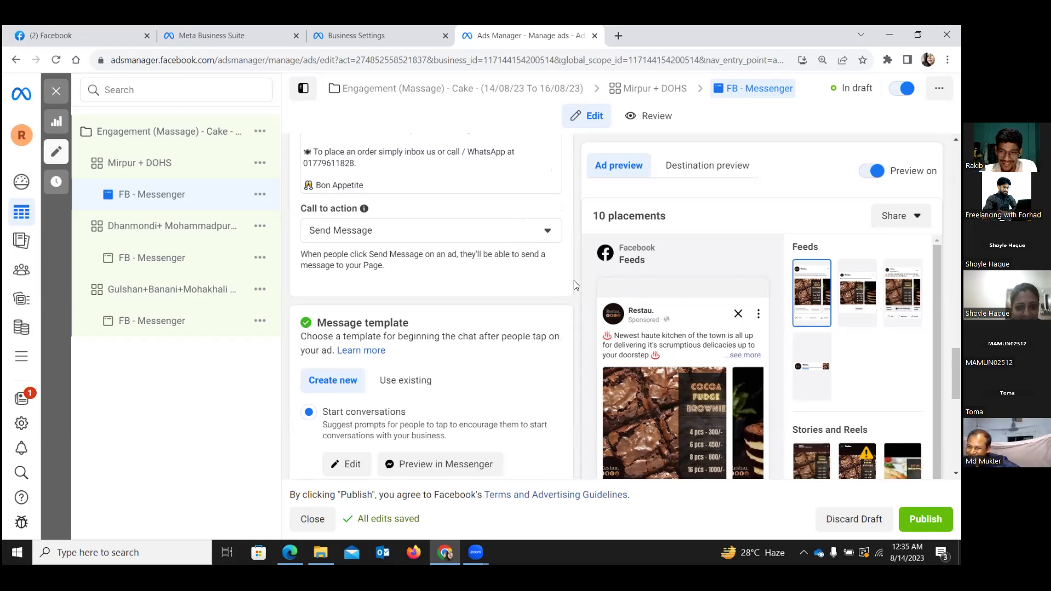
scroll(573, 280, "down", 3)
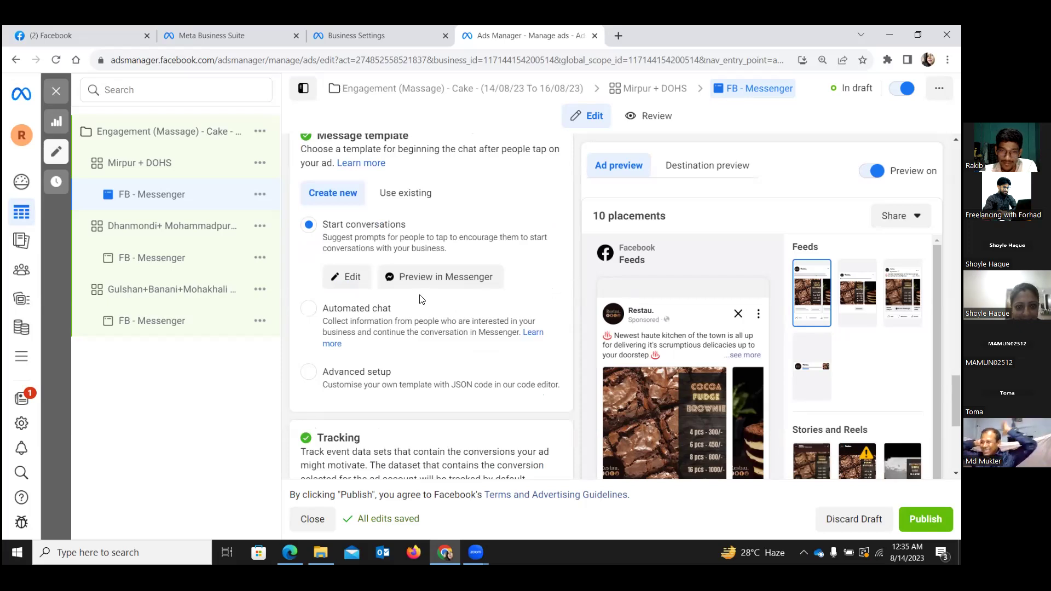
left_click(349, 275)
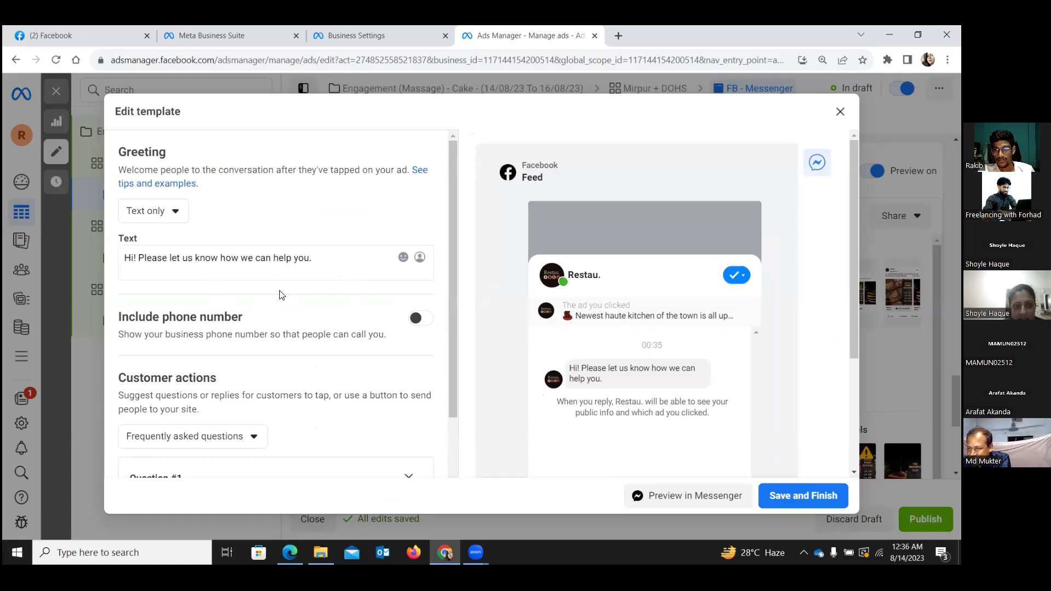
scroll(281, 295, "down", 3)
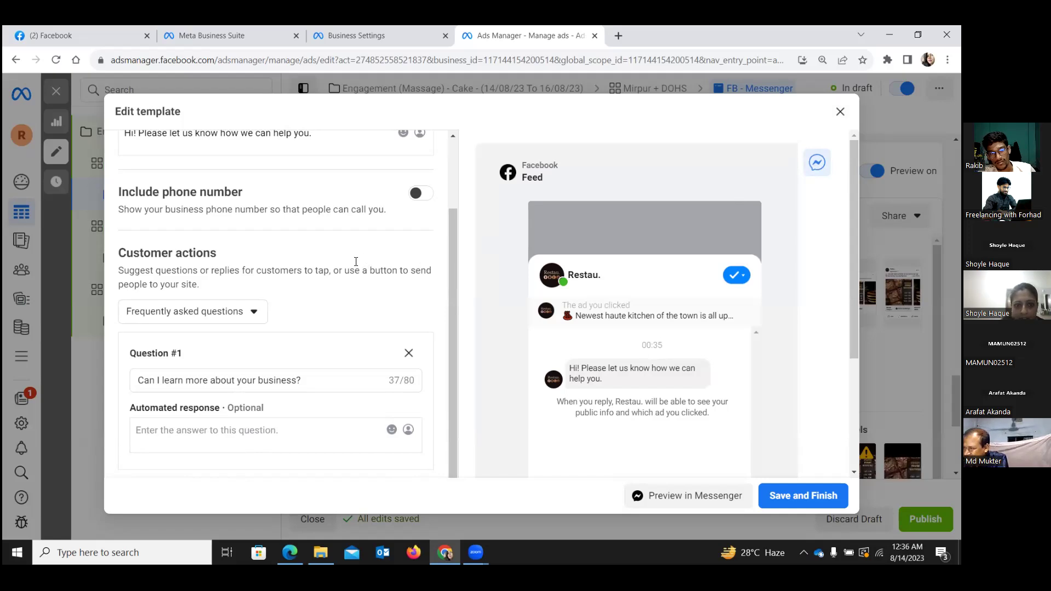
scroll(356, 261, "up", 2)
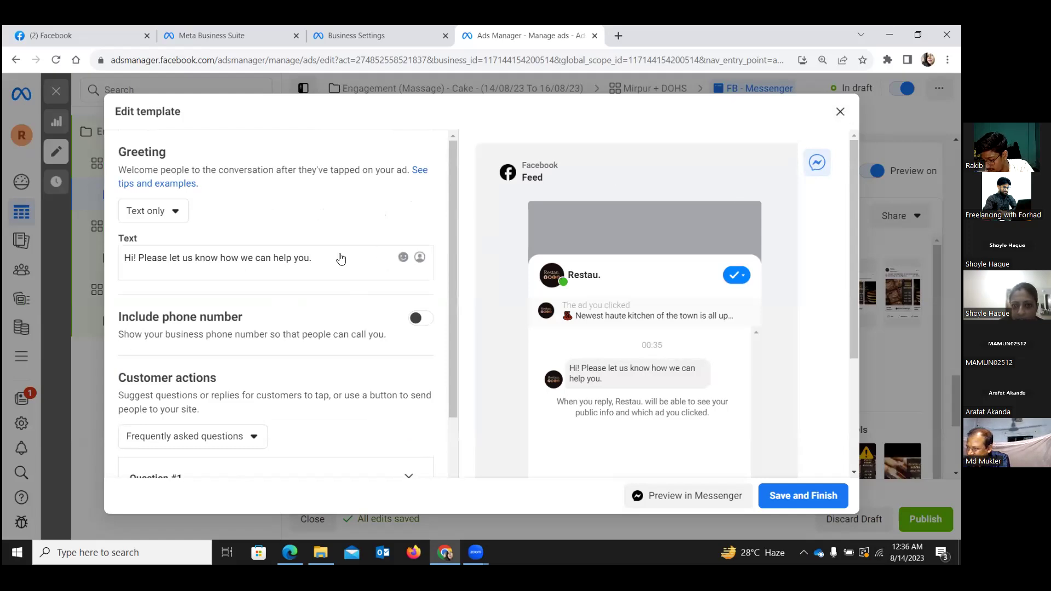
left_click(839, 112)
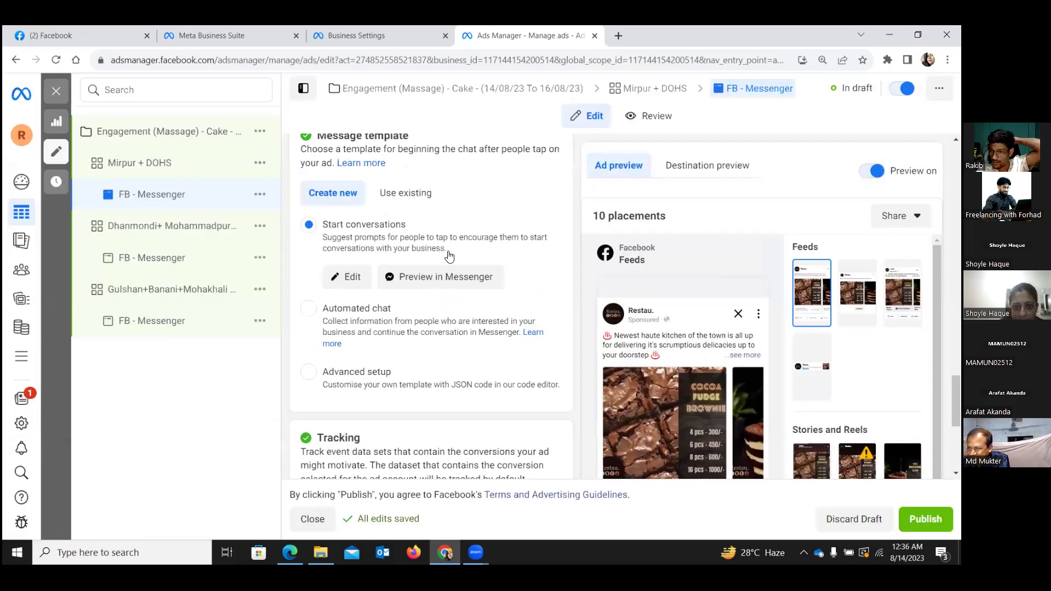
Use the existing template "Welcome message 14/08/2023" as the ad's message template and check its greeting without editing it.
left_click(405, 197)
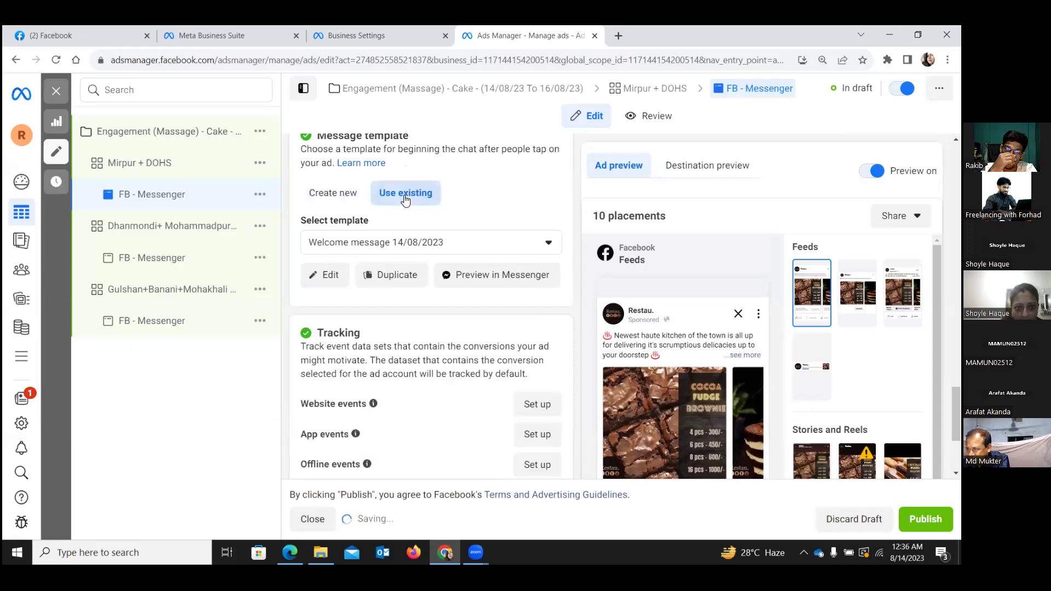
left_click(415, 251)
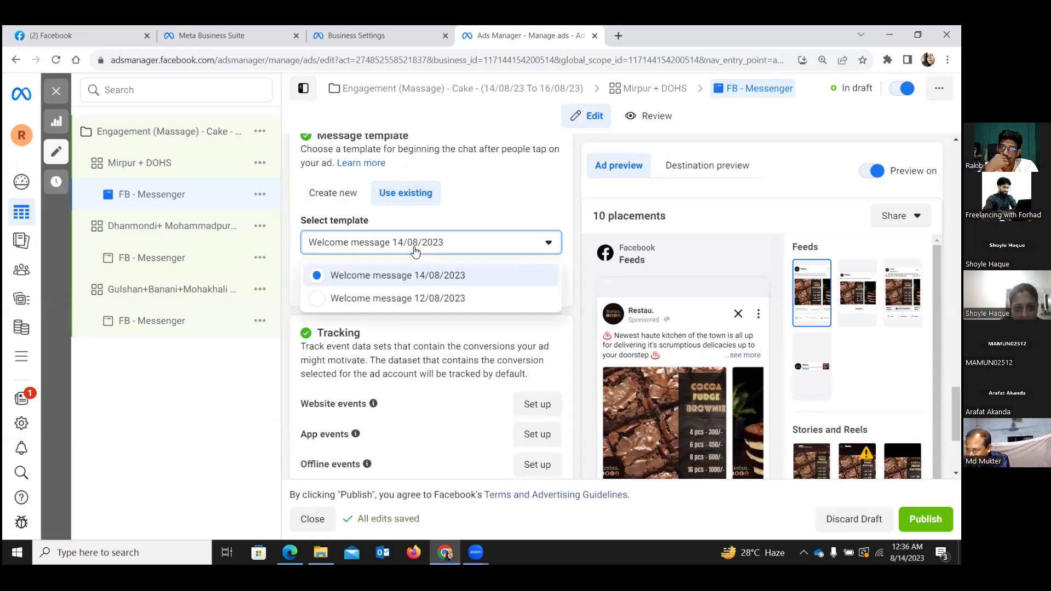
left_click(417, 245)
left_click(506, 245)
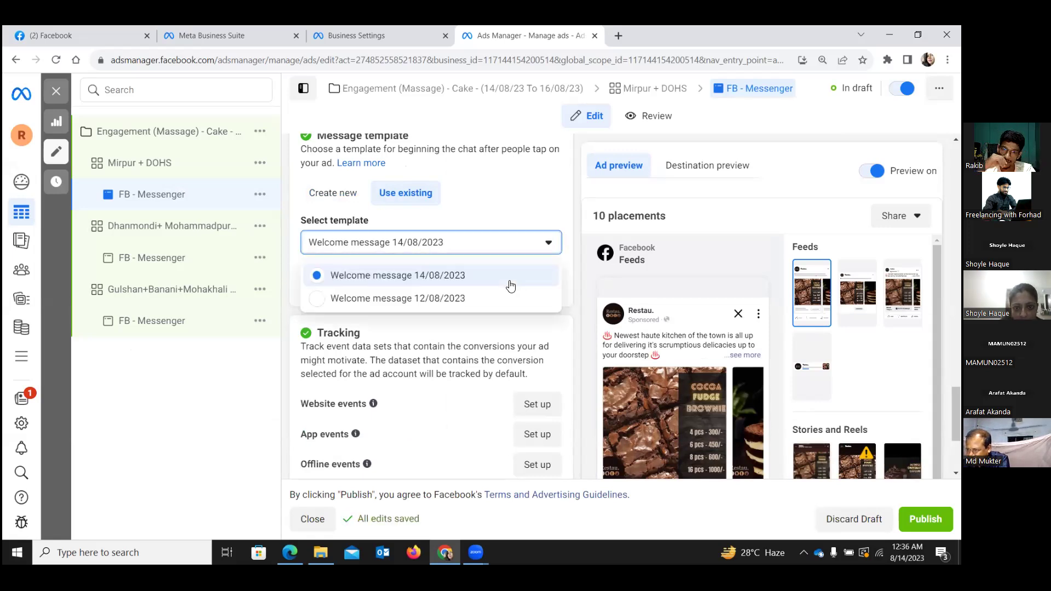
left_click(500, 239)
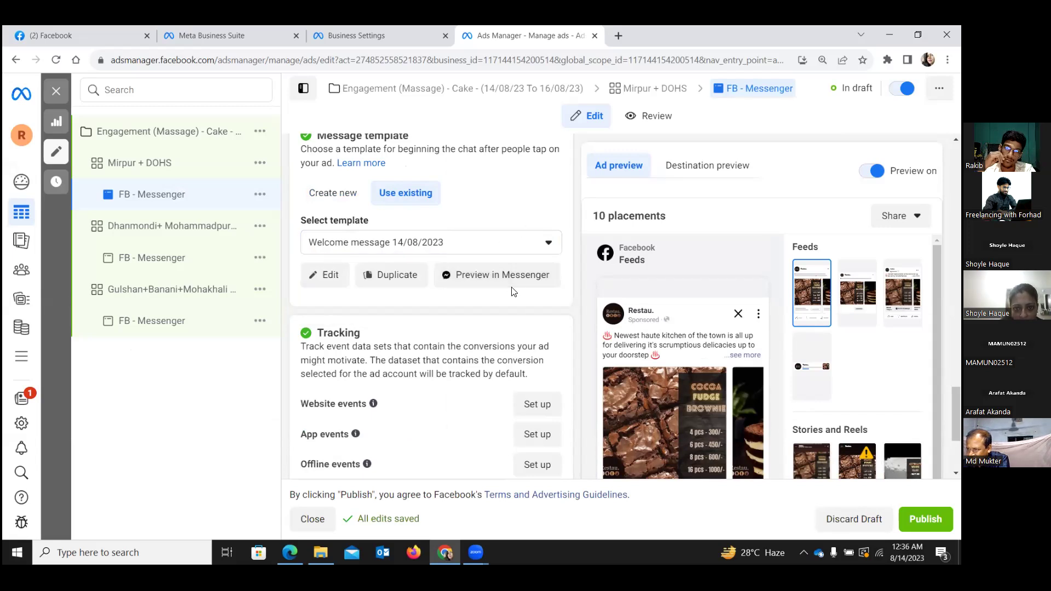
left_click(522, 238)
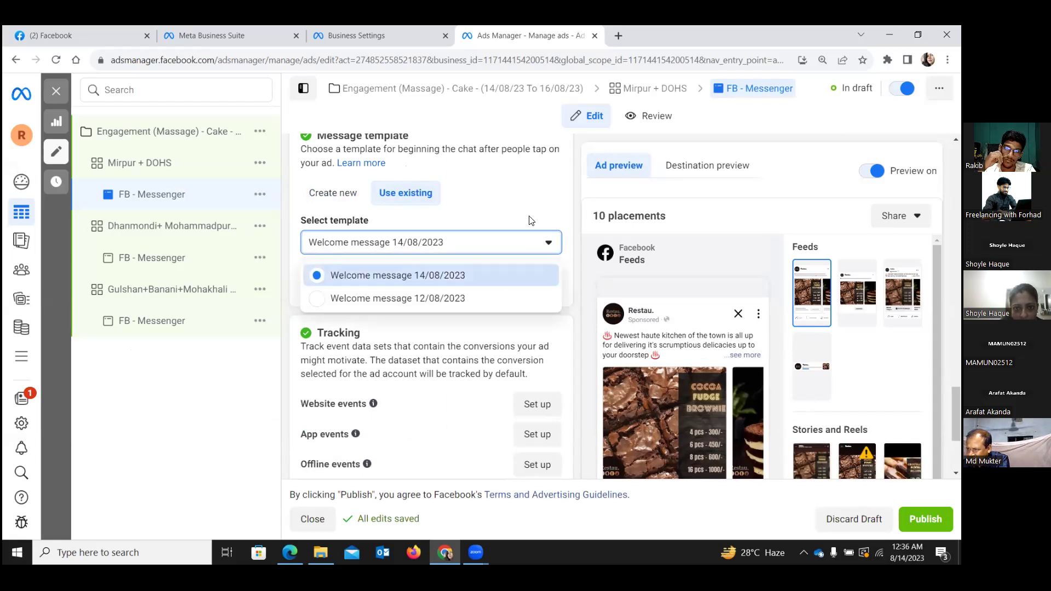
left_click(404, 242)
left_click(324, 277)
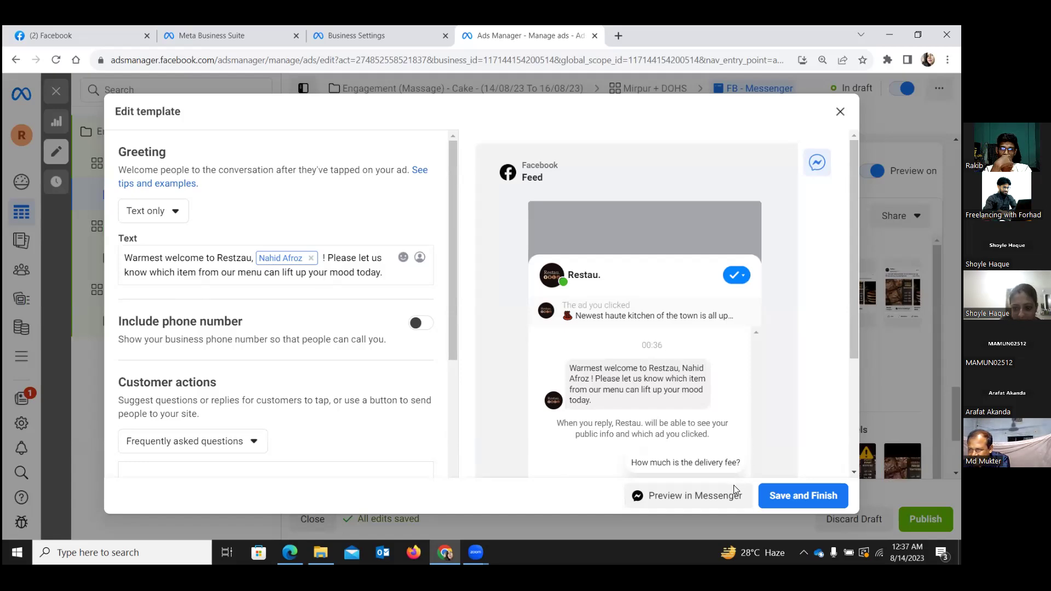
key("Escape")
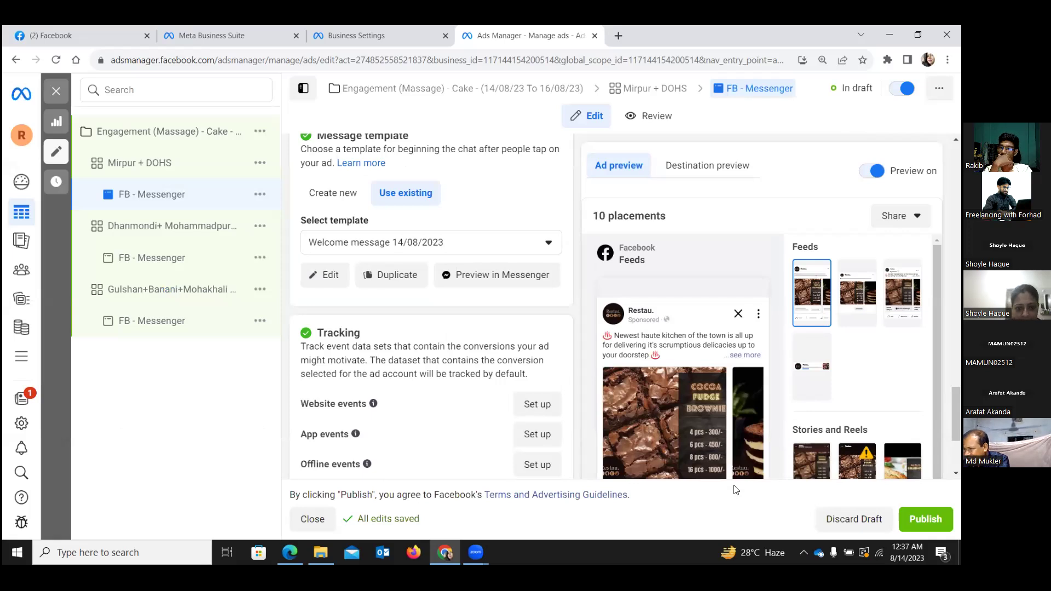
Open the Dhanmondi+ Mohammadpur+Shaymoli ad set and look through its settings from conversion location to saved audience.
left_click(166, 230)
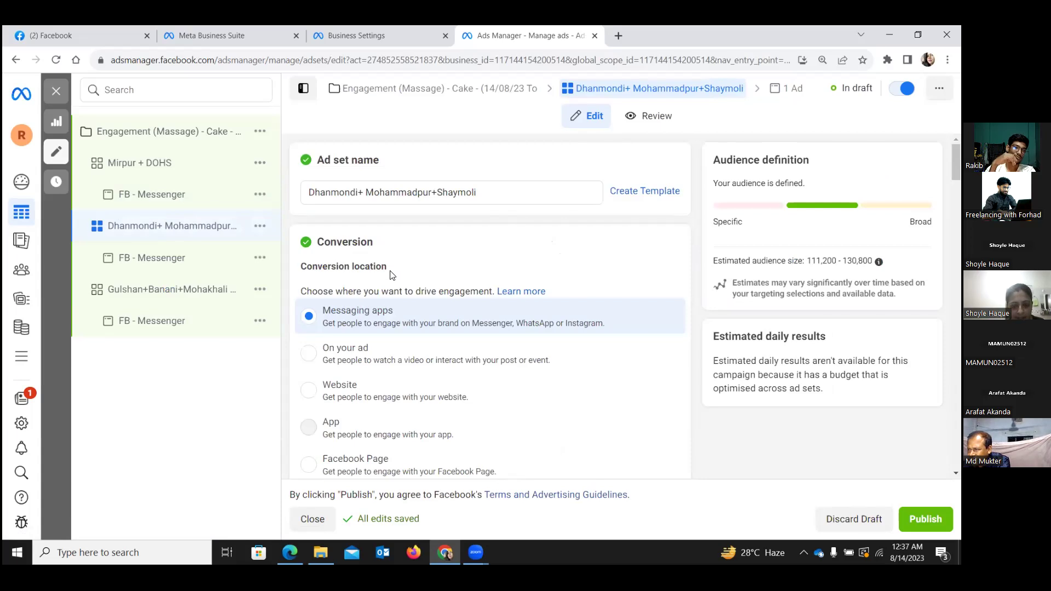
scroll(391, 279, "down", 2)
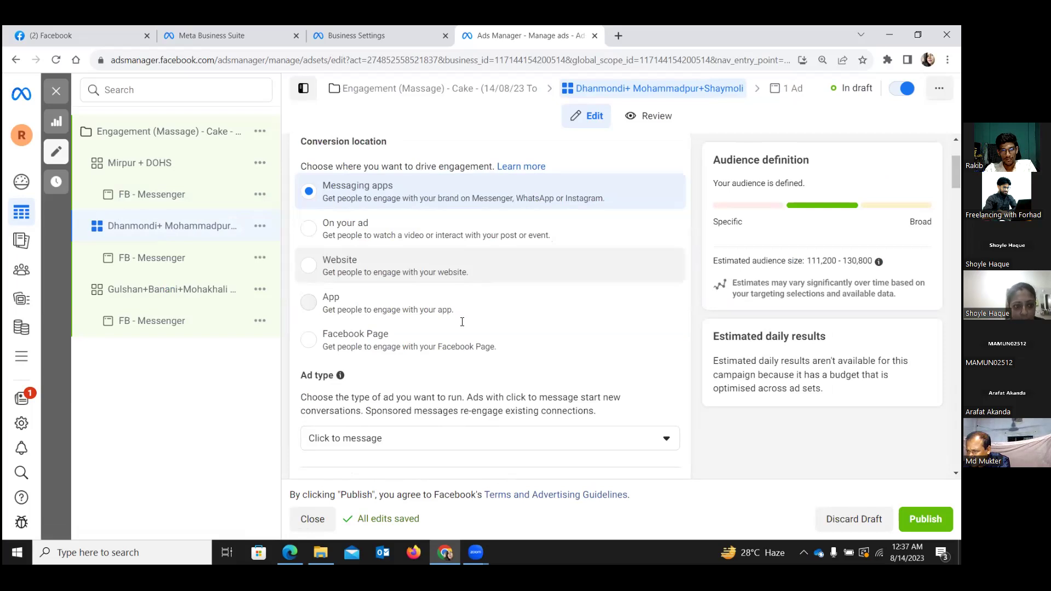
scroll(462, 322, "down", 15)
scroll(475, 313, "down", 4)
scroll(465, 279, "down", 3)
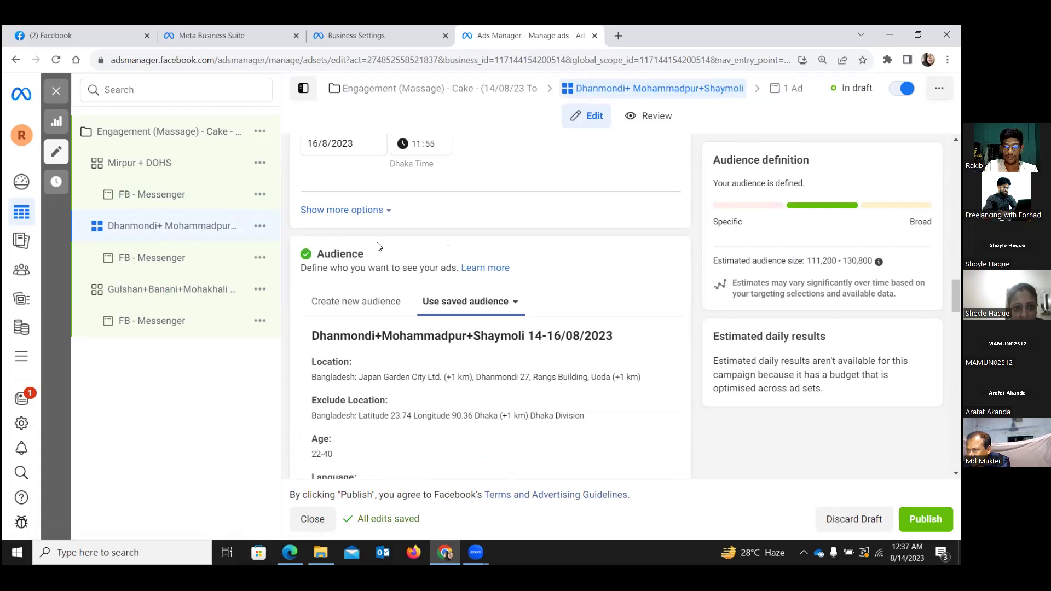
Check the Dhanmondi+ Mohammadpur+Shaymoli ad set's start and end dates, bid control and performance goal.
scroll(358, 213, "up", 2)
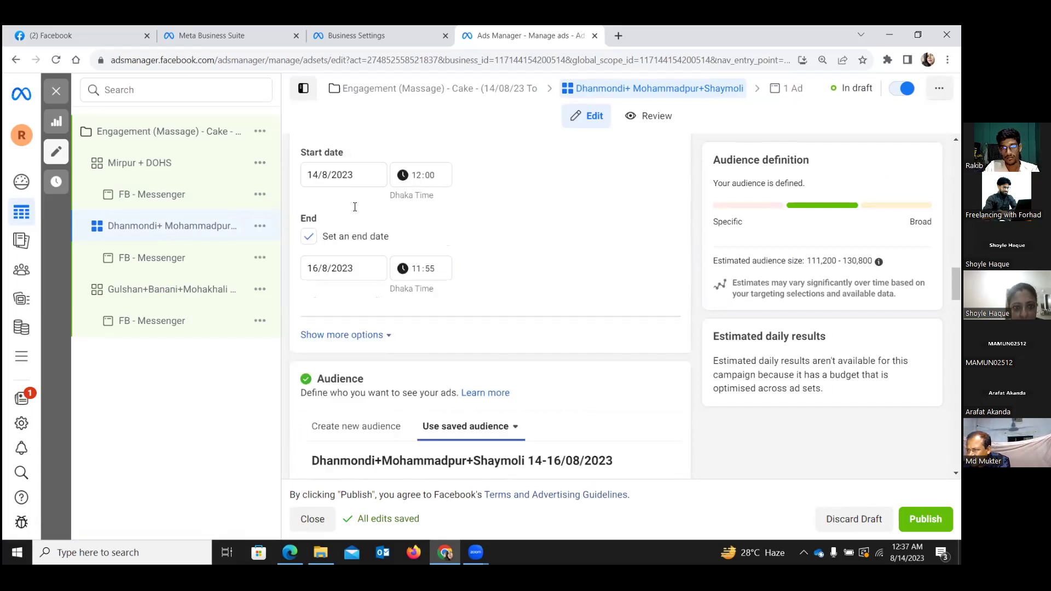
scroll(355, 233, "up", 2)
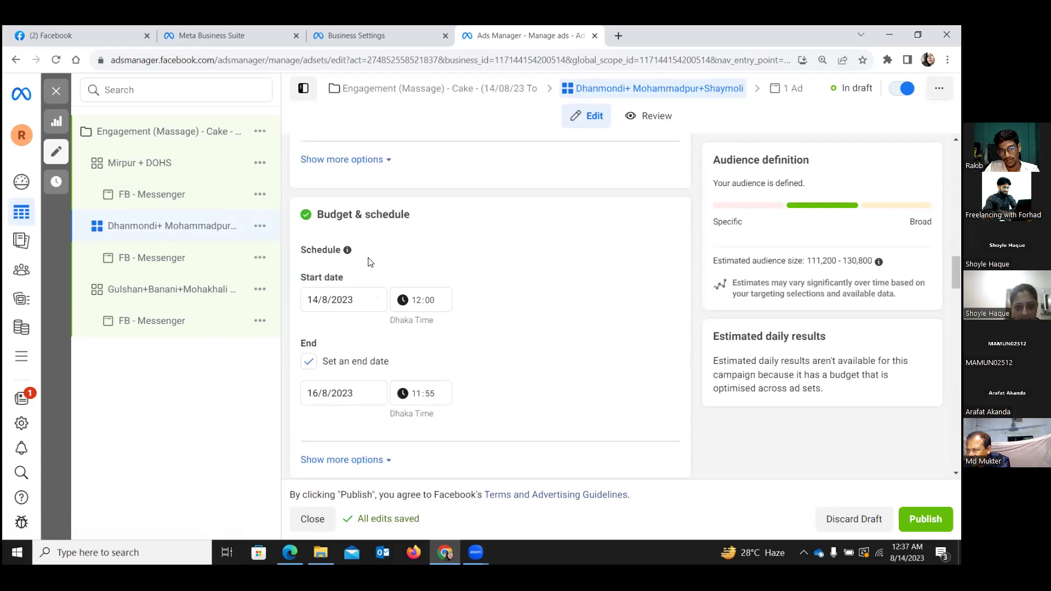
scroll(369, 260, "up", 1)
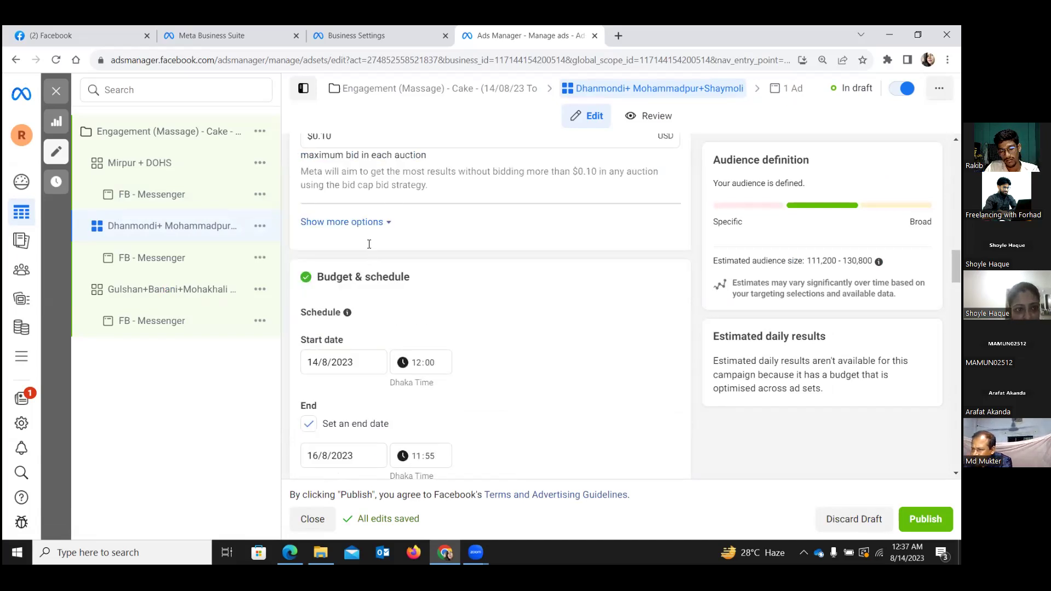
scroll(389, 249, "up", 2)
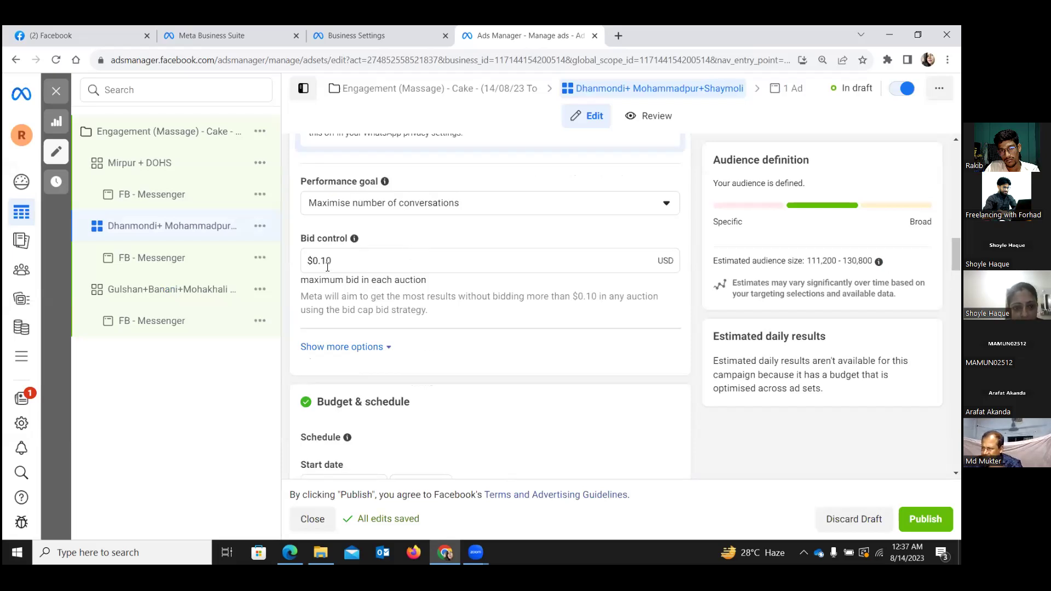
scroll(338, 267, "up", 3)
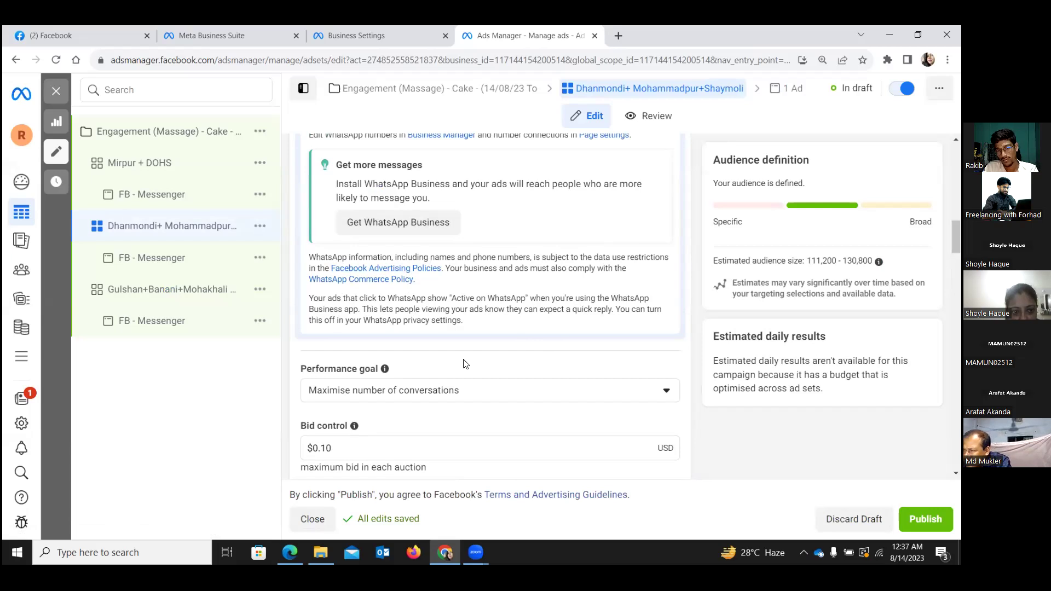
scroll(465, 364, "down", 6)
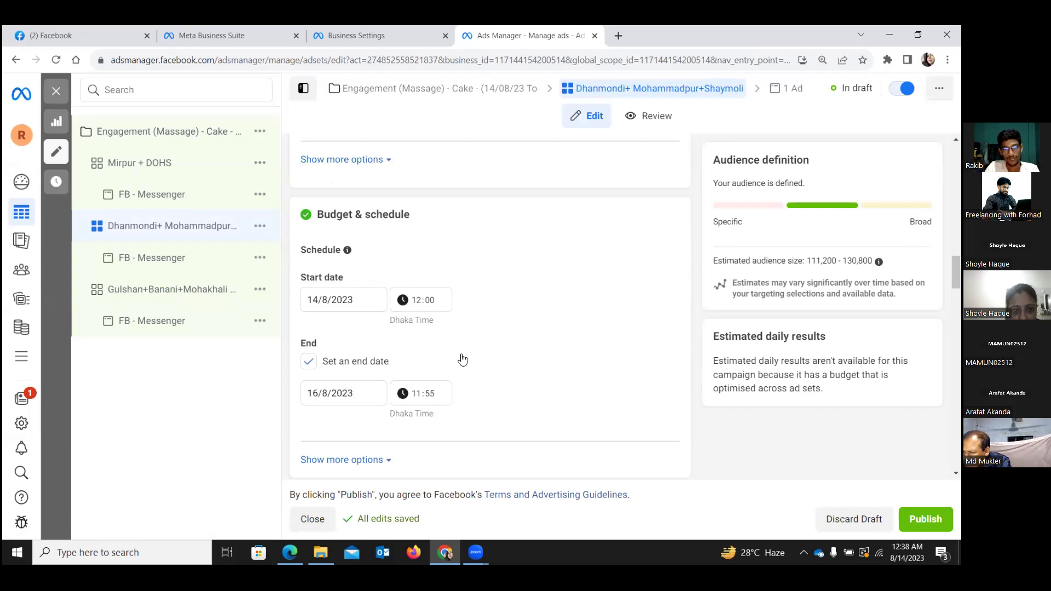
scroll(463, 359, "down", 2)
scroll(462, 355, "down", 1)
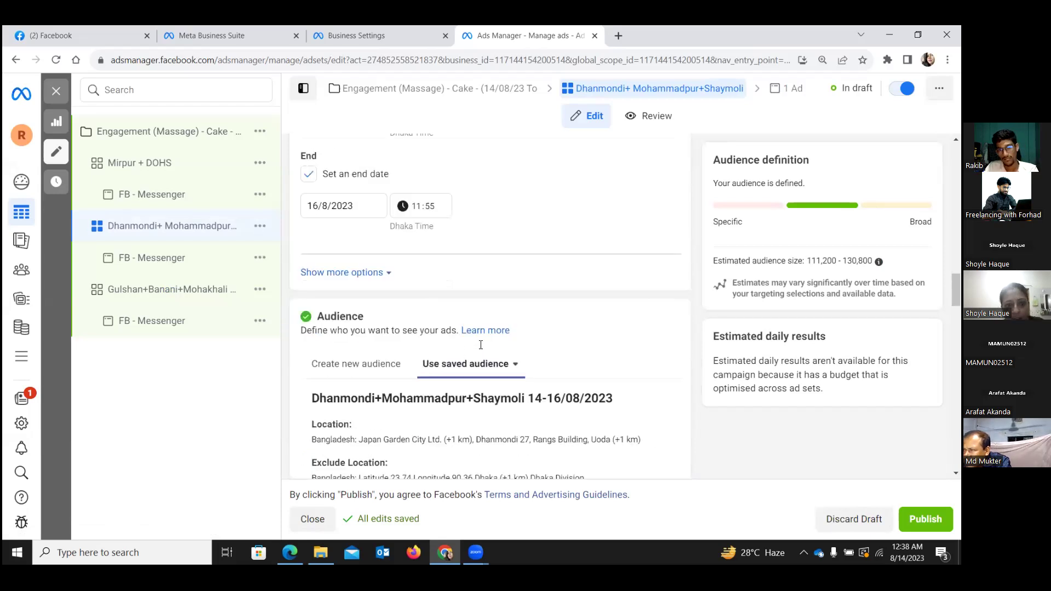
Set the start time of the Dhanmondi+ Mohammadpur+Shaymoli ad set to 15:00 in its schedule.
scroll(481, 345, "down", 2)
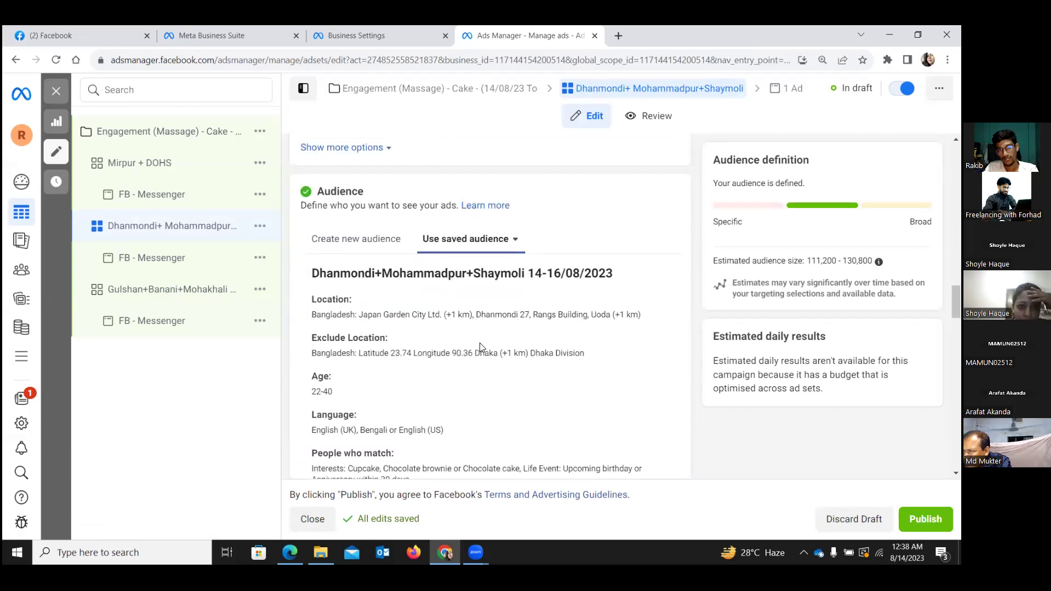
scroll(398, 313, "up", 2)
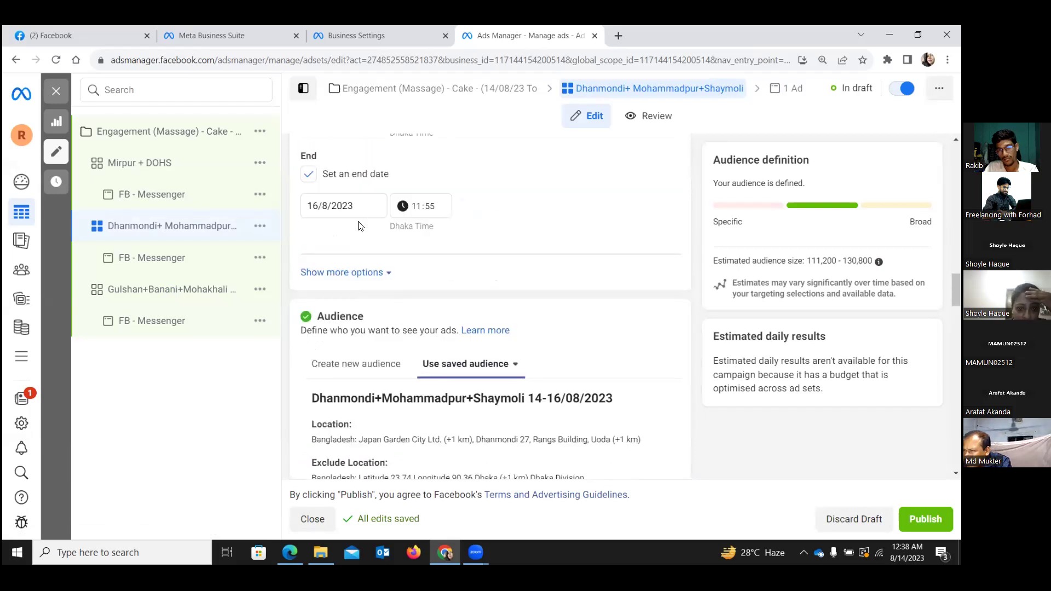
scroll(360, 225, "down", 2)
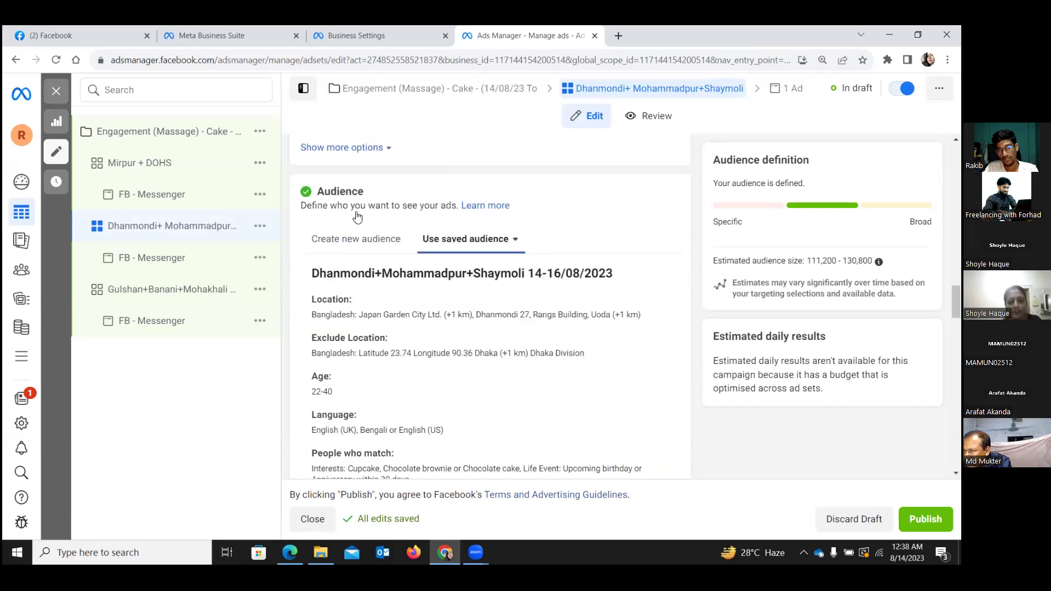
scroll(361, 219, "up", 1)
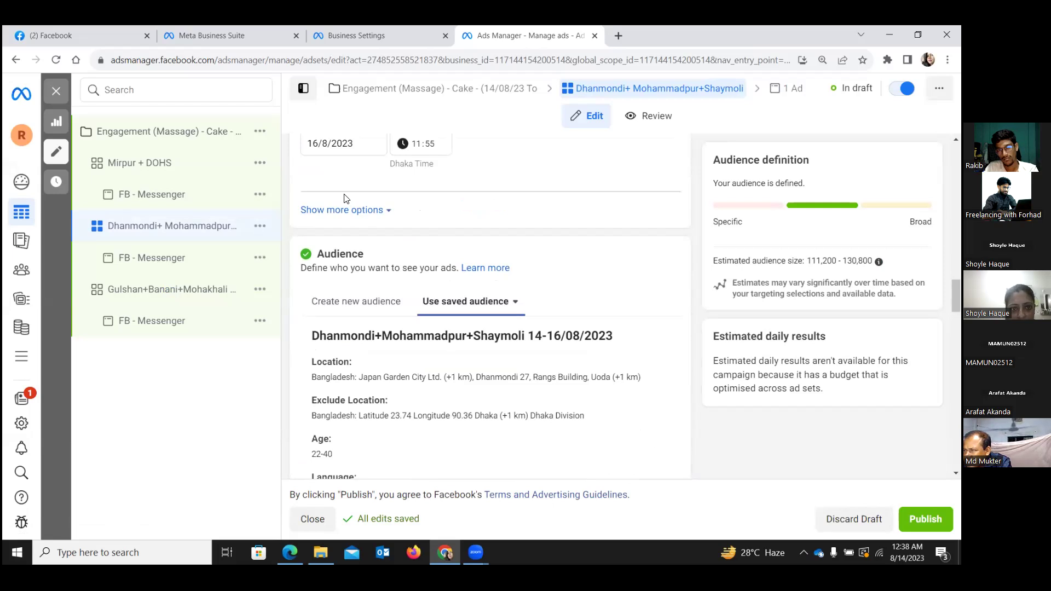
scroll(345, 198, "up", 2)
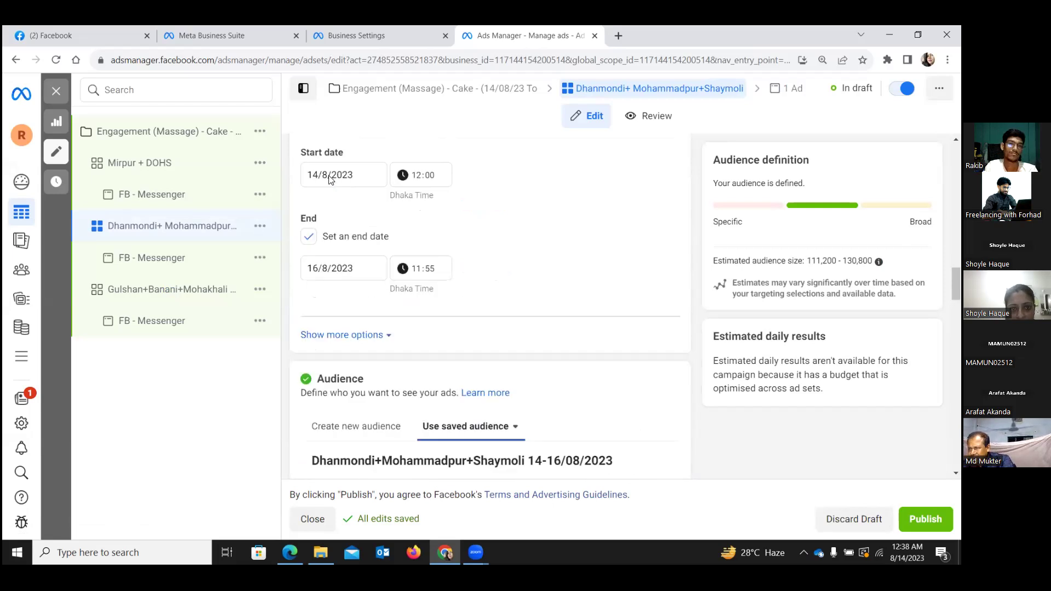
scroll(330, 181, "up", 1)
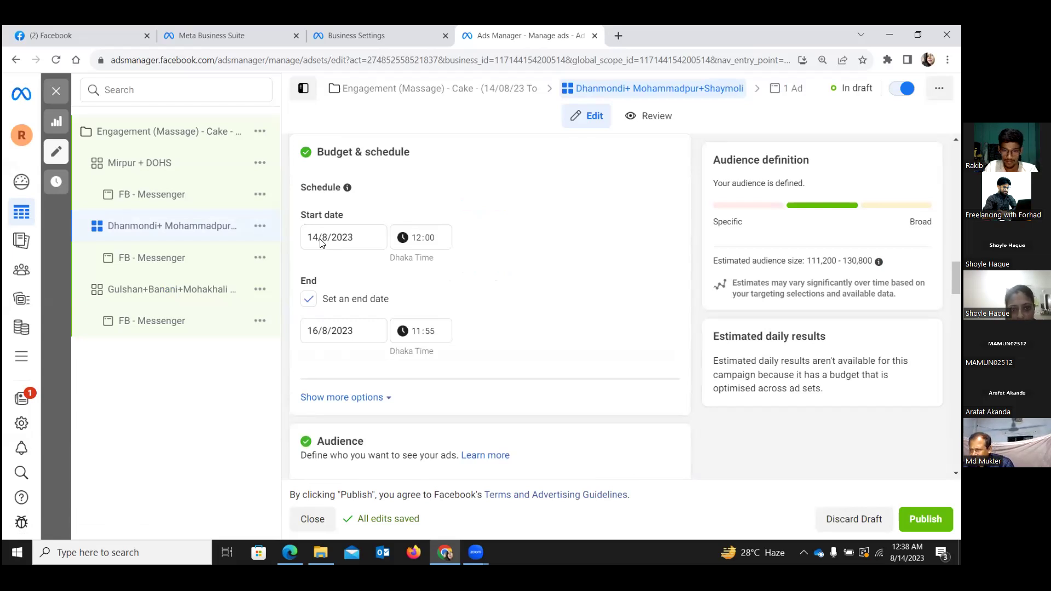
left_click(419, 241)
left_click(415, 243)
left_click(413, 242)
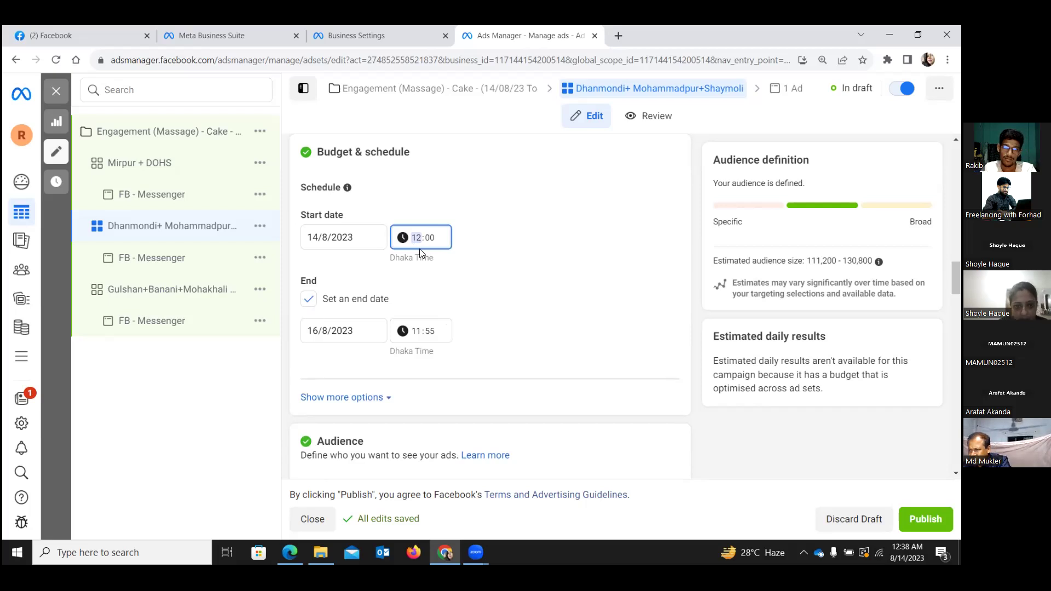
type("1")
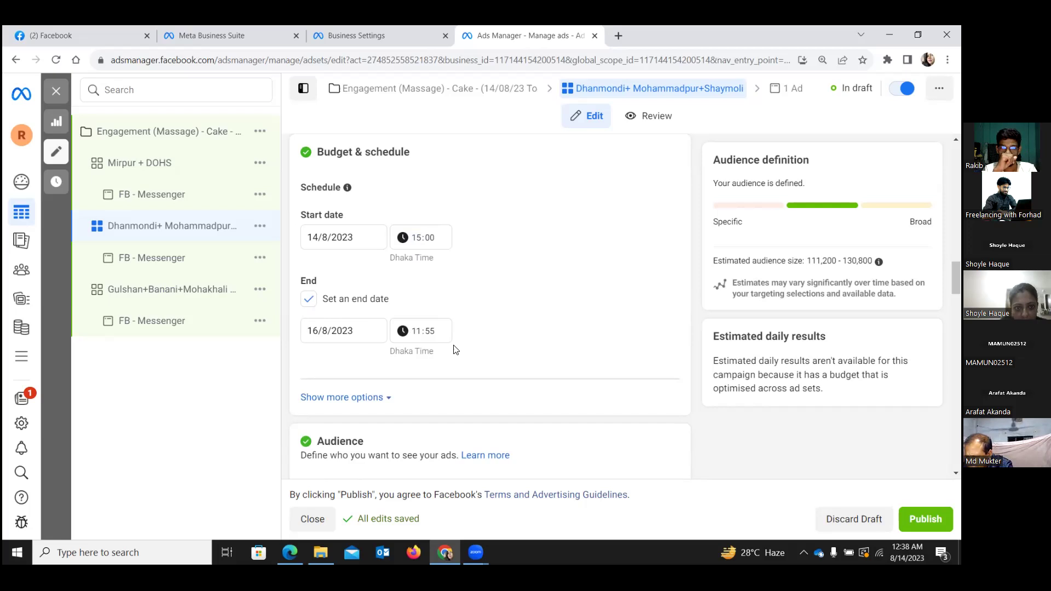
Look through the Dhanmondi+ Mohammadpur+Shaymoli ad set's placements, messaging apps, performance goal, bid control and schedule.
scroll(472, 351, "down", 2)
scroll(443, 395, "down", 6)
scroll(443, 395, "down", 3)
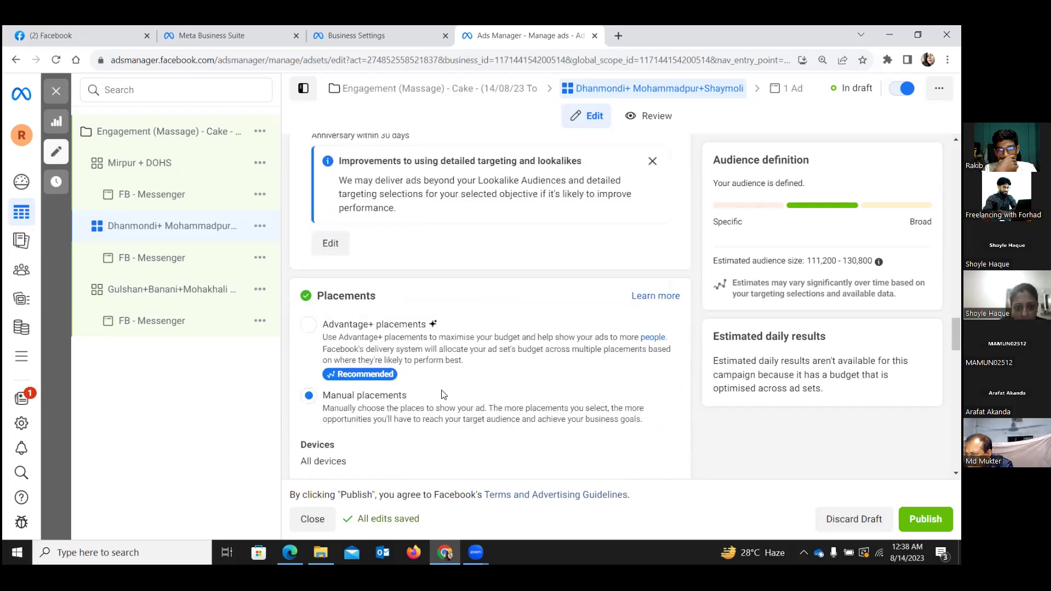
scroll(443, 395, "down", 2)
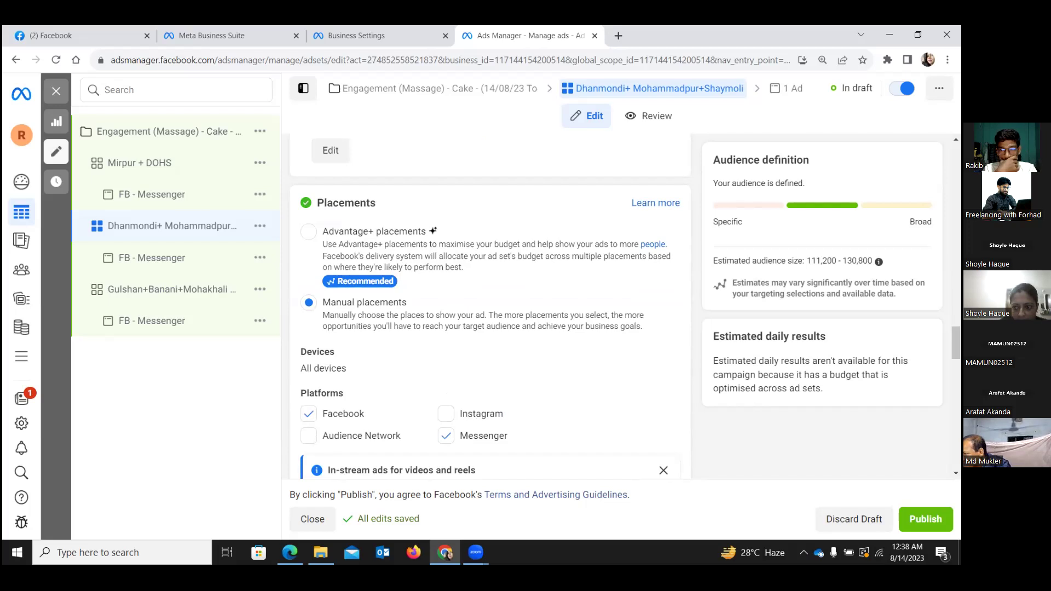
scroll(490, 306, "down", 2)
scroll(411, 402, "down", 3)
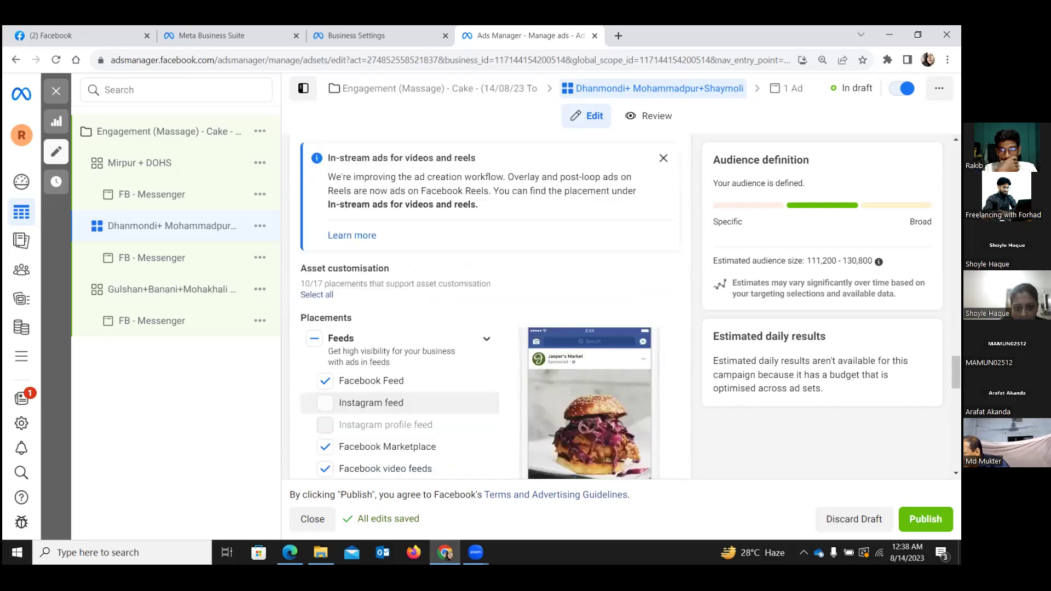
scroll(501, 389, "down", 4)
scroll(500, 390, "up", 10)
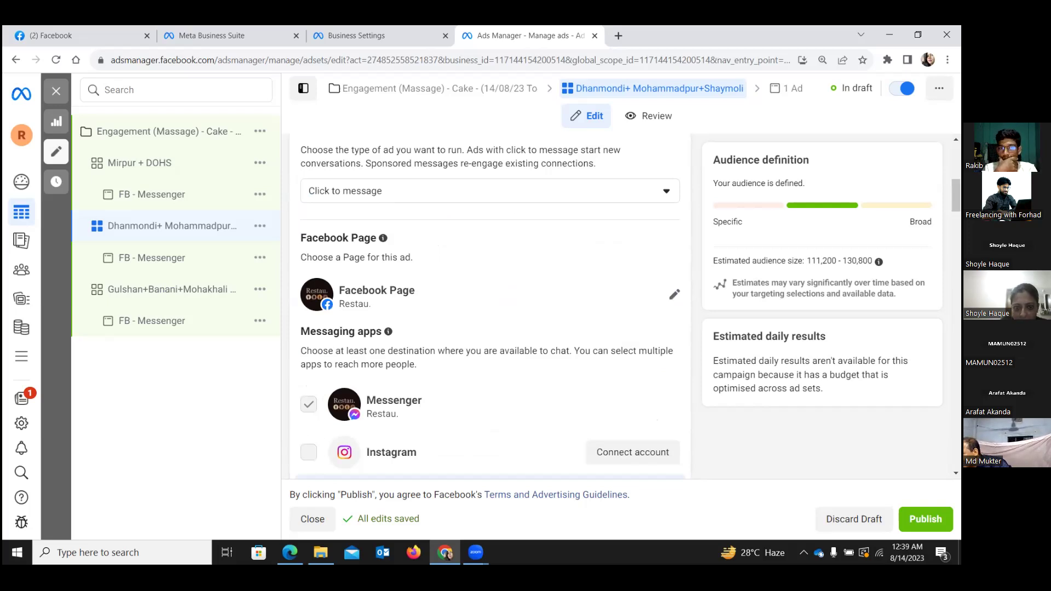
scroll(489, 303, "down", 10)
scroll(490, 304, "up", 5)
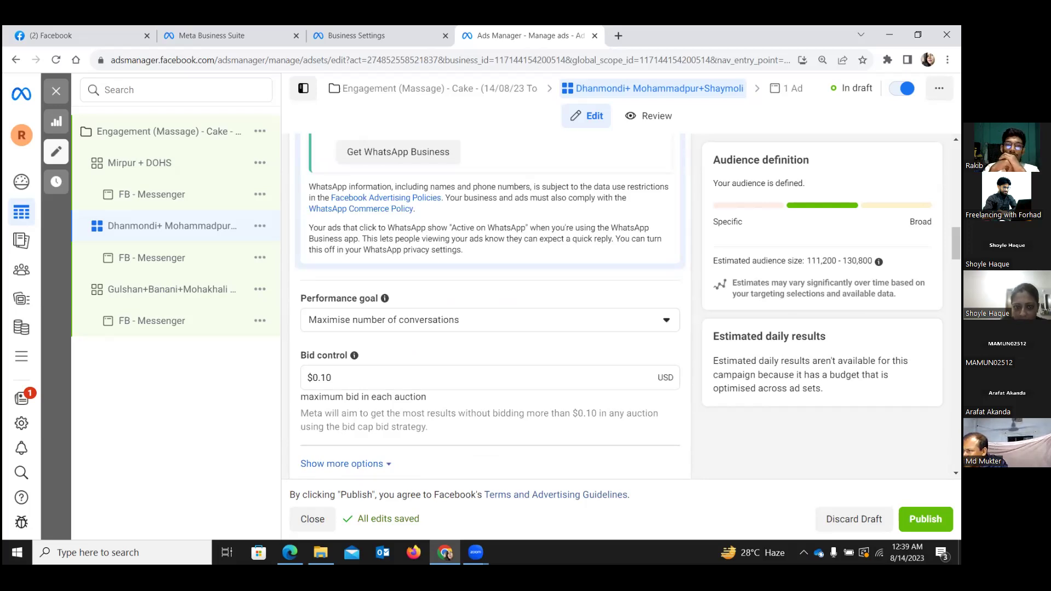
scroll(490, 303, "down", 3)
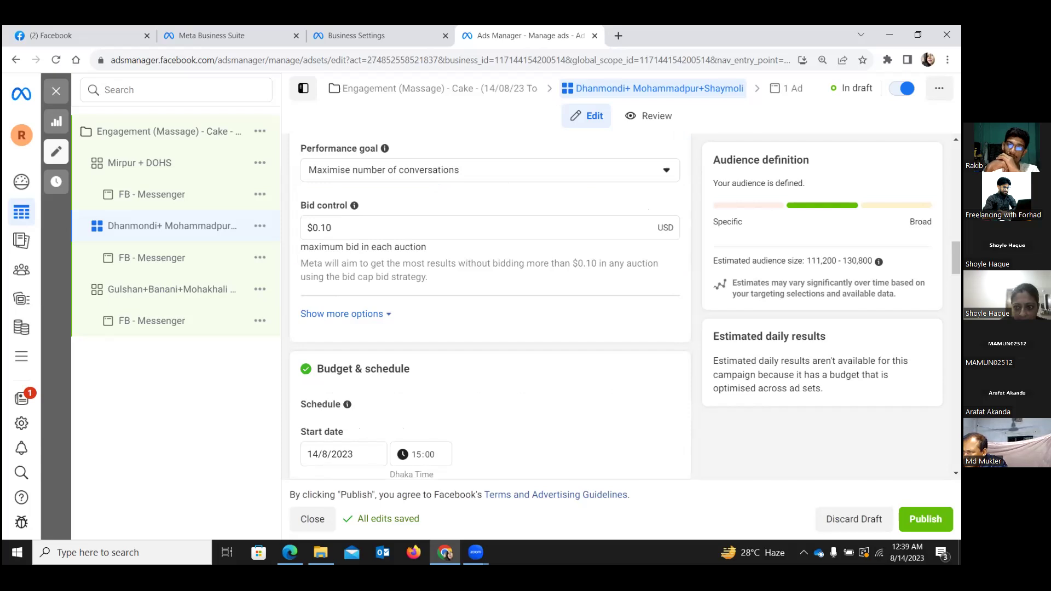
scroll(489, 304, "down", 2)
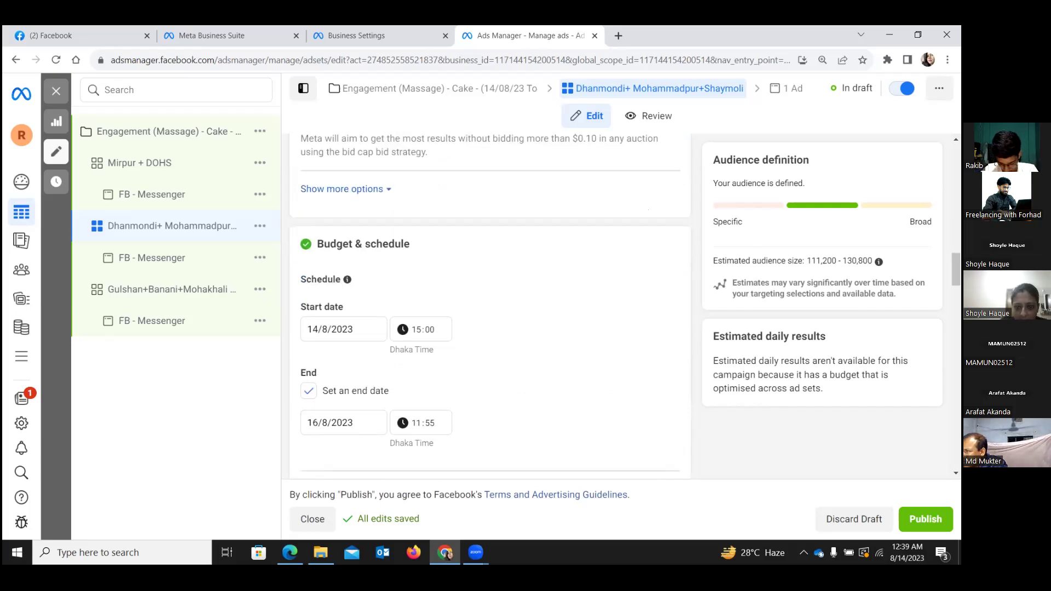
scroll(761, 309, "down", 2)
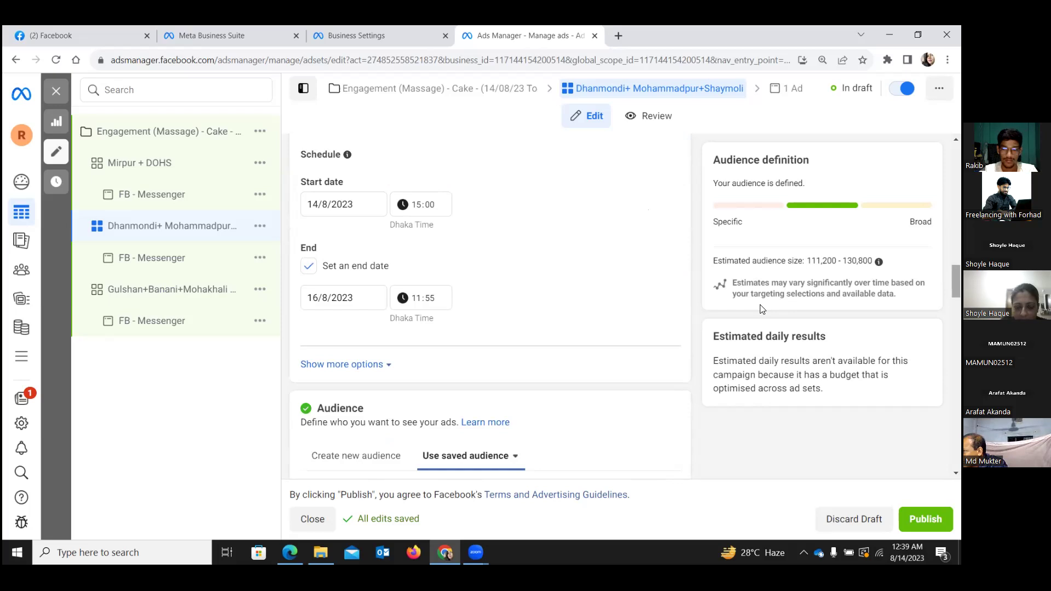
Exclude Facebook Marketplace from the Dhanmondi+ Mohammadpur+Shaymoli ad set's manual feed placements.
scroll(761, 308, "down", 2)
scroll(761, 309, "down", 3)
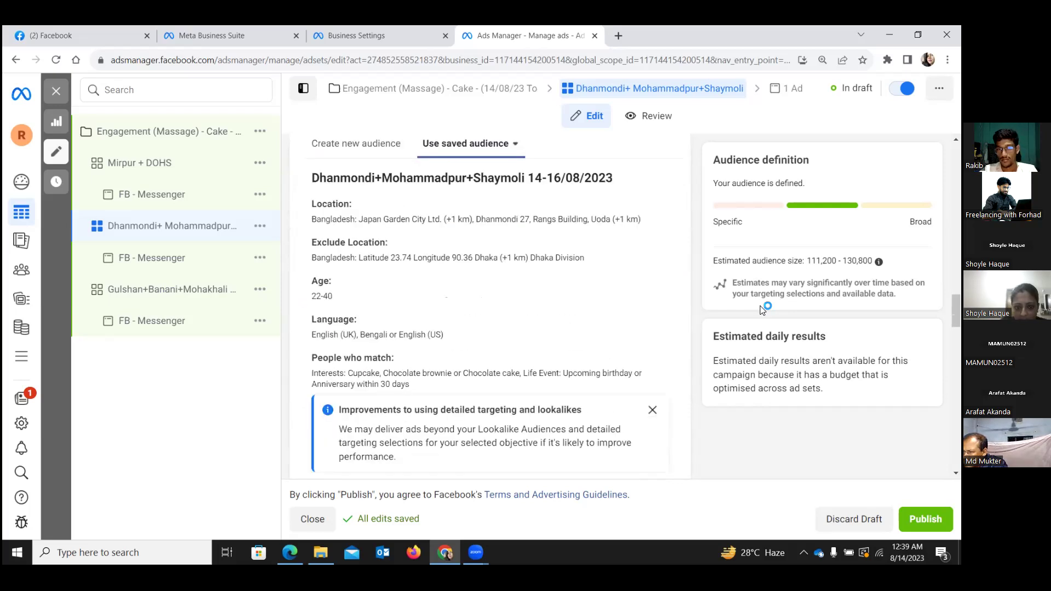
scroll(761, 308, "down", 2)
scroll(762, 309, "down", 3)
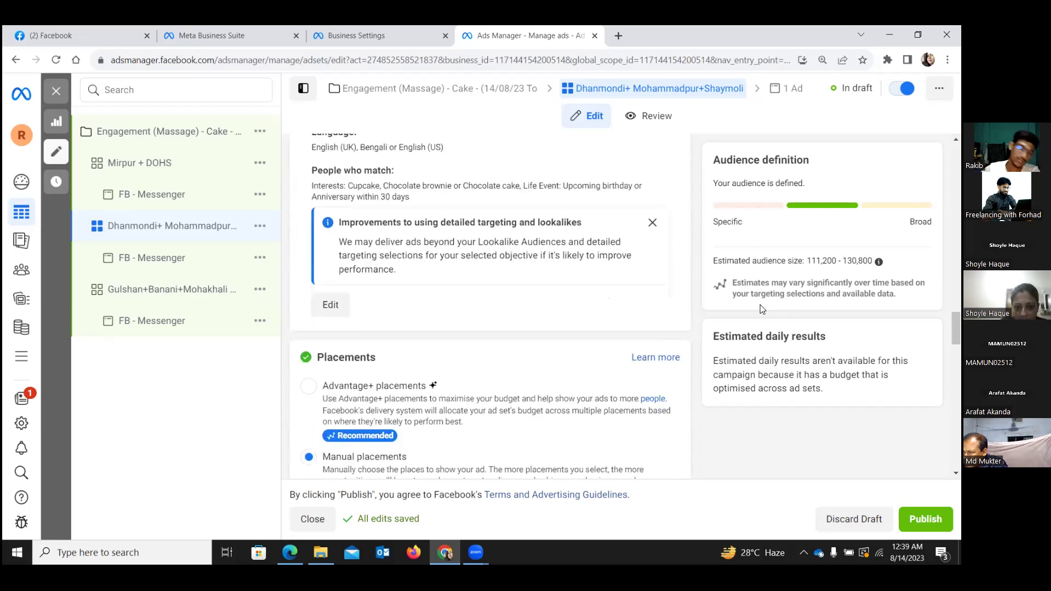
scroll(762, 309, "down", 3)
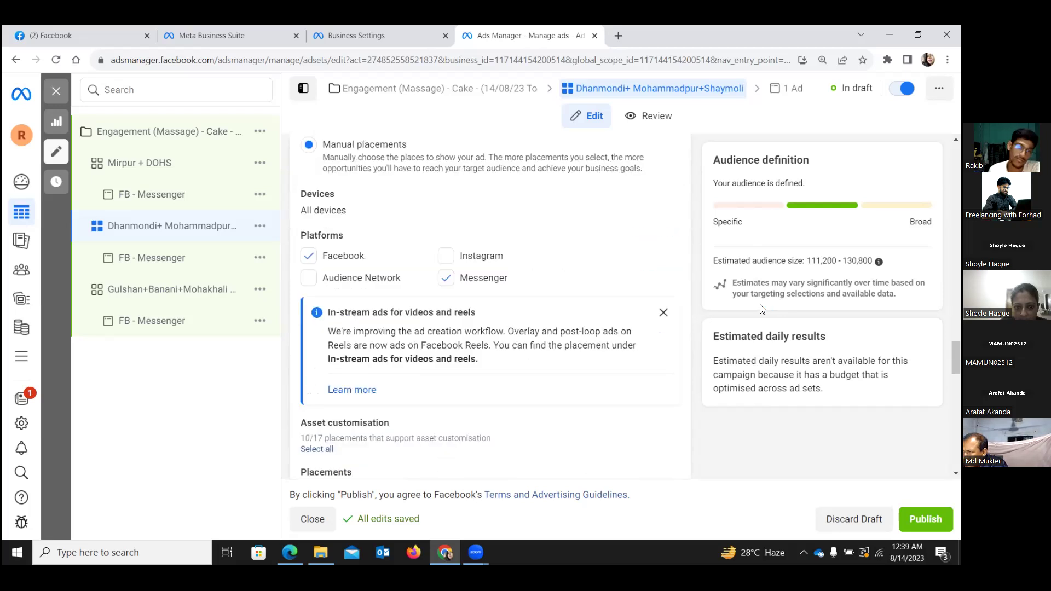
scroll(762, 309, "down", 1)
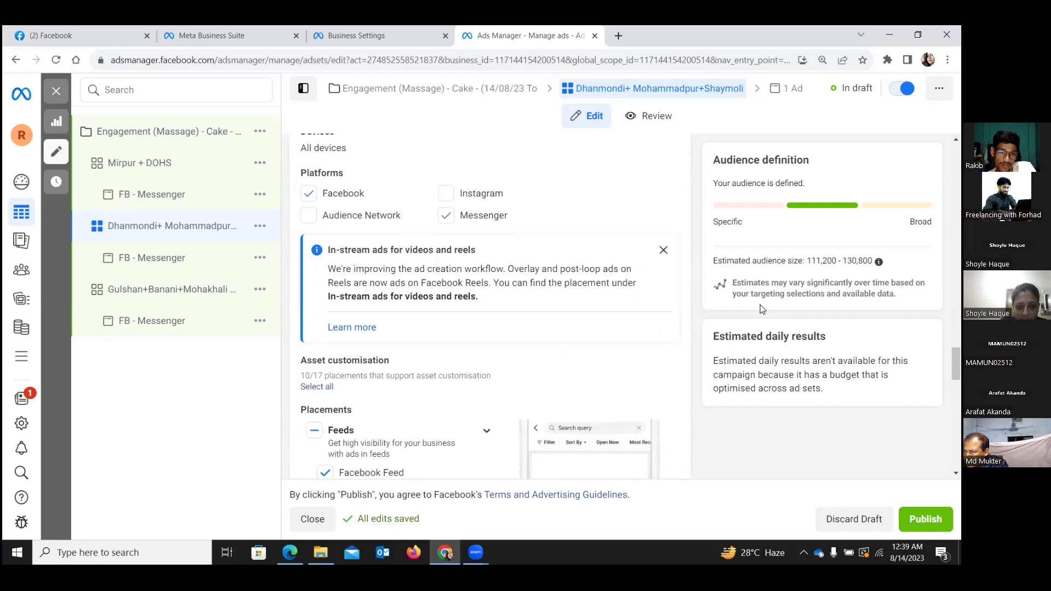
scroll(762, 309, "down", 4)
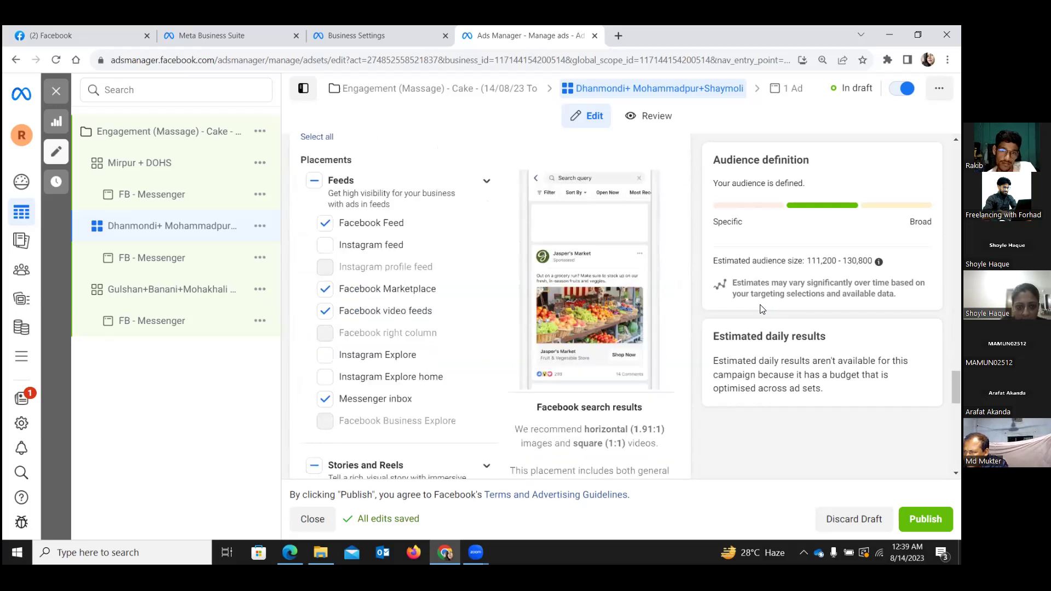
scroll(761, 309, "down", 2)
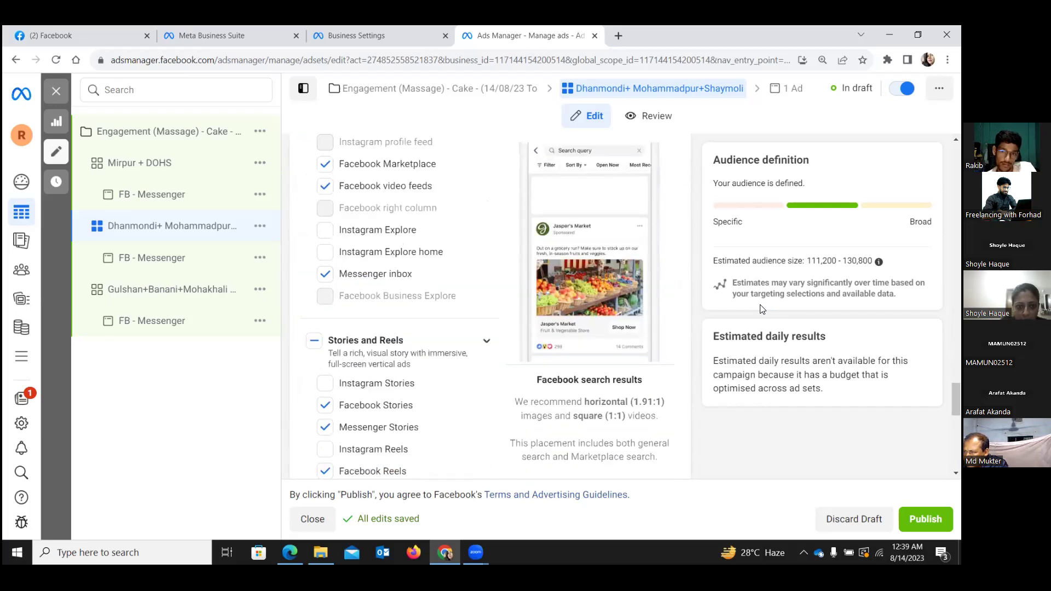
left_click(326, 169)
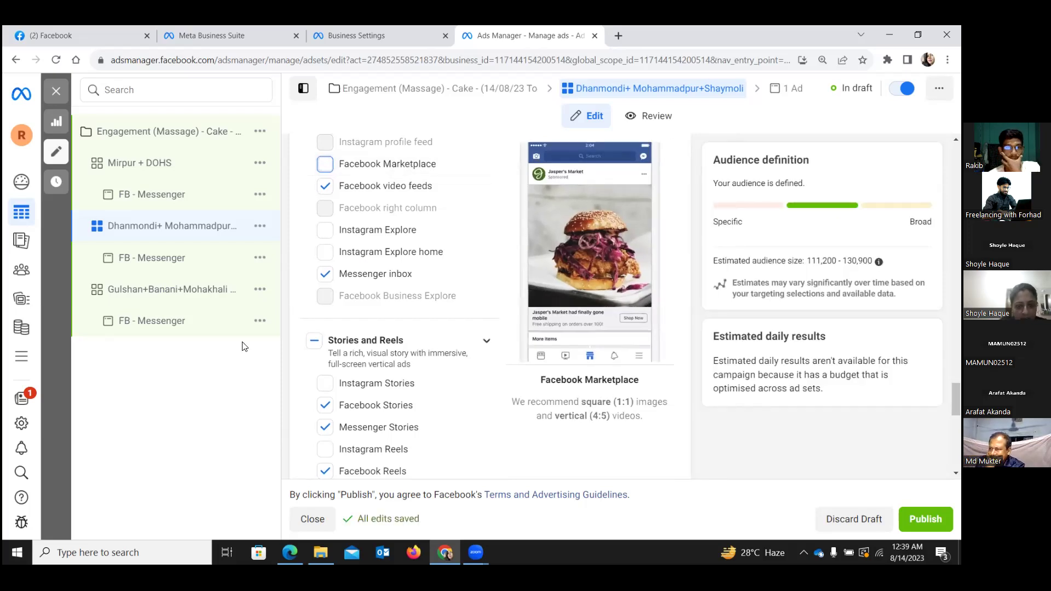
Open the FB - Messenger ad of the Dhanmondi+ Mohammadpur+Shaymoli ad set and look through its setup, carousel cards and tracking.
left_click(151, 262)
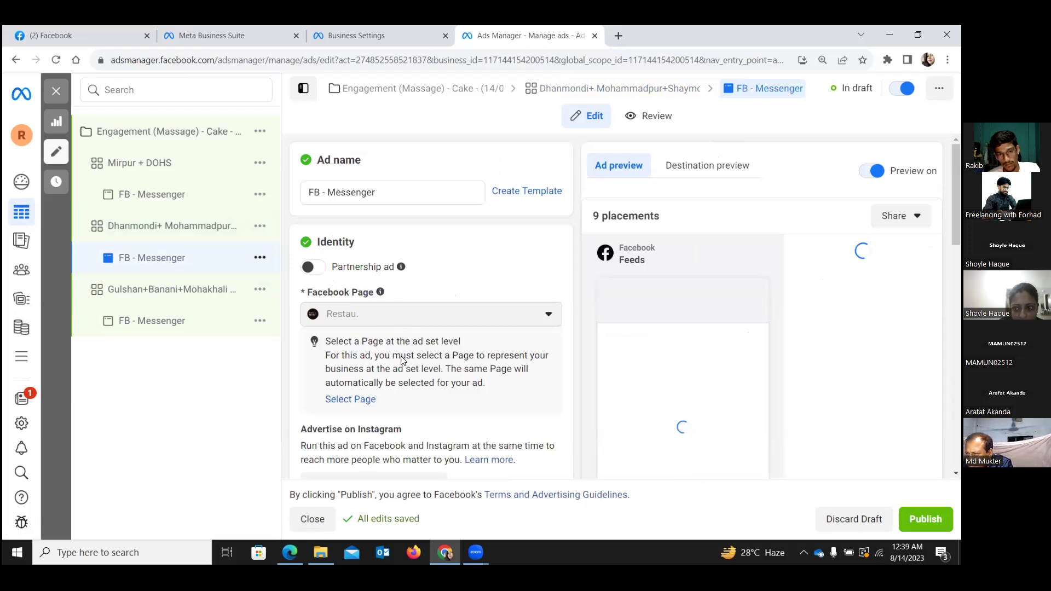
scroll(402, 361, "down", 6)
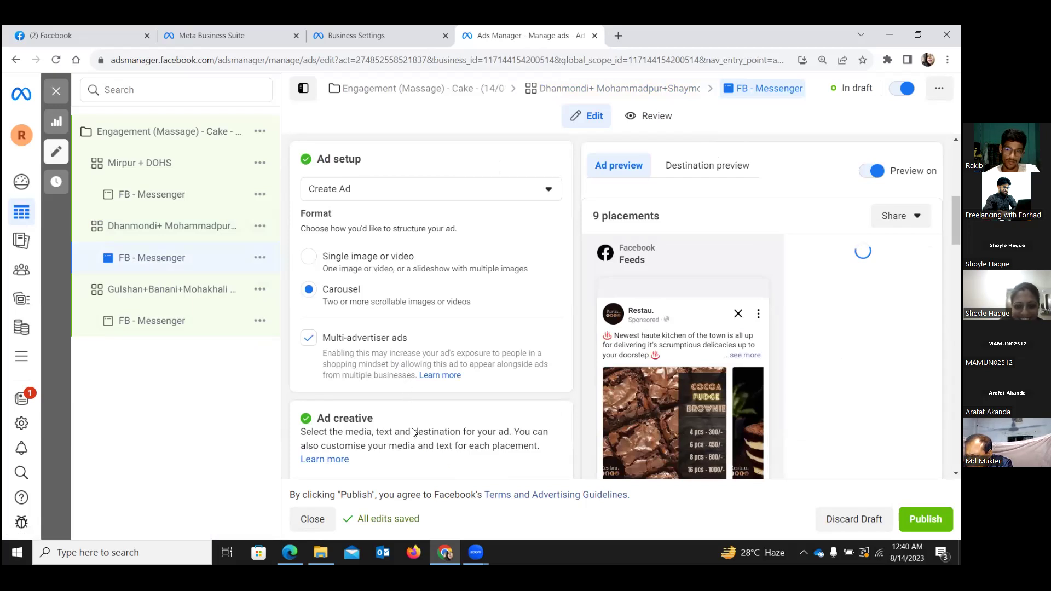
scroll(415, 433, "down", 2)
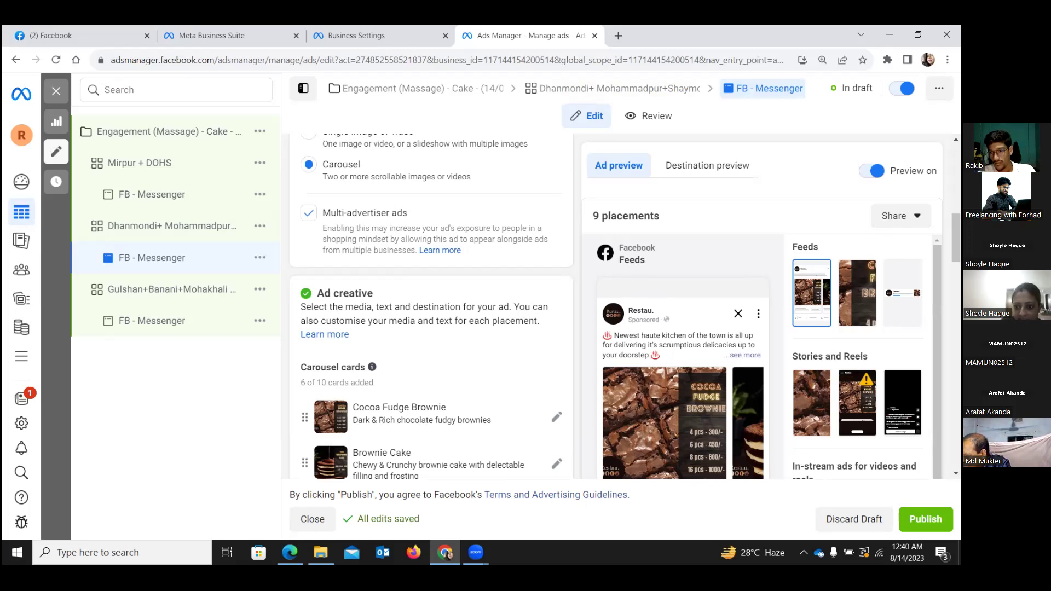
scroll(430, 307, "down", 10)
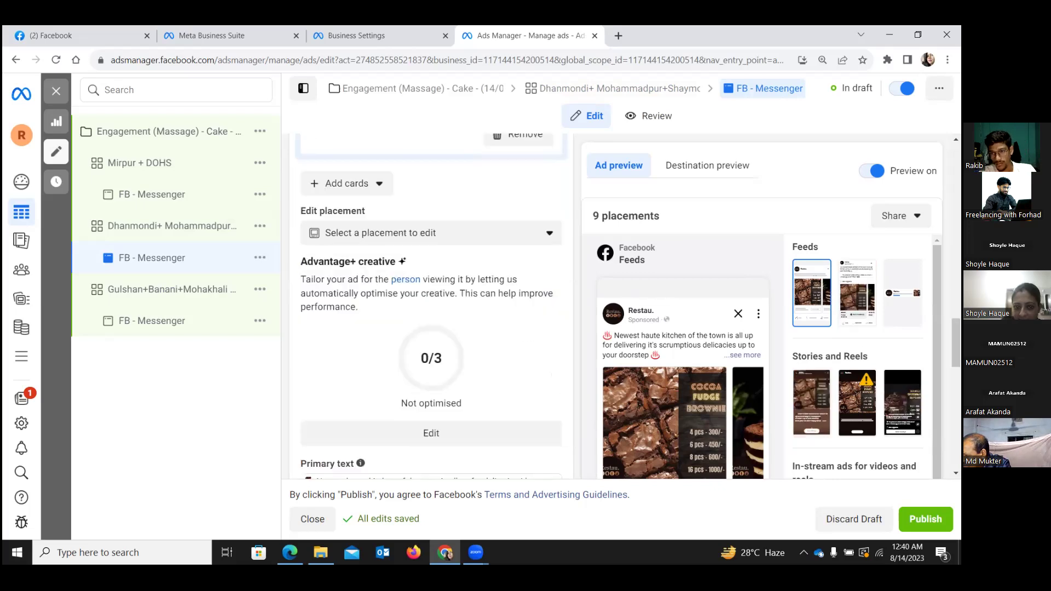
scroll(431, 306, "down", 8)
scroll(820, 398, "down", 2)
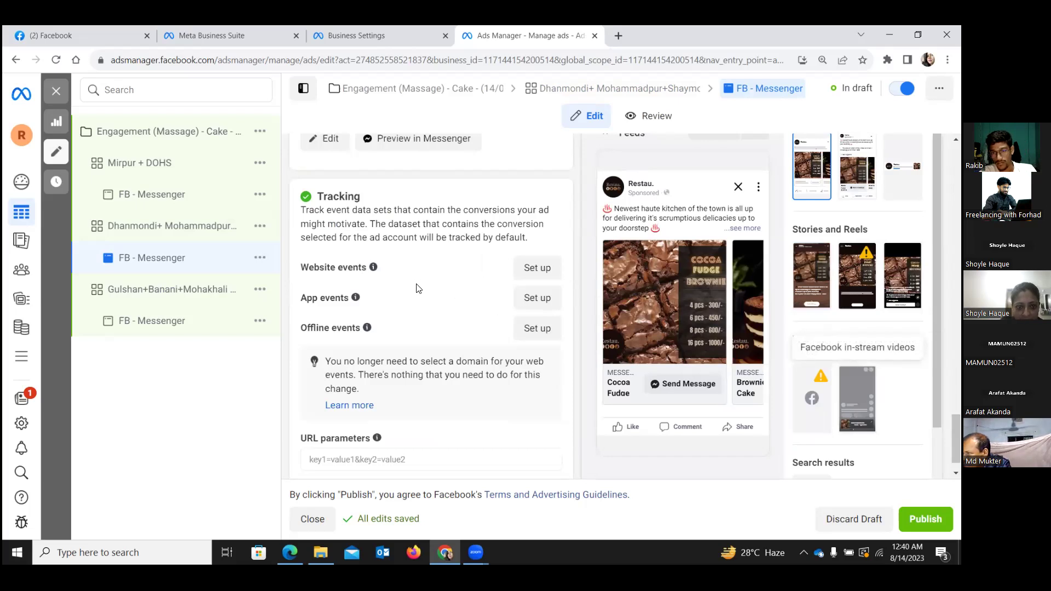
Check the Dhanmondi+ Mohammadpur+Shaymoli Messenger ad's primary text, call to action and selected message template.
scroll(419, 288, "up", 3)
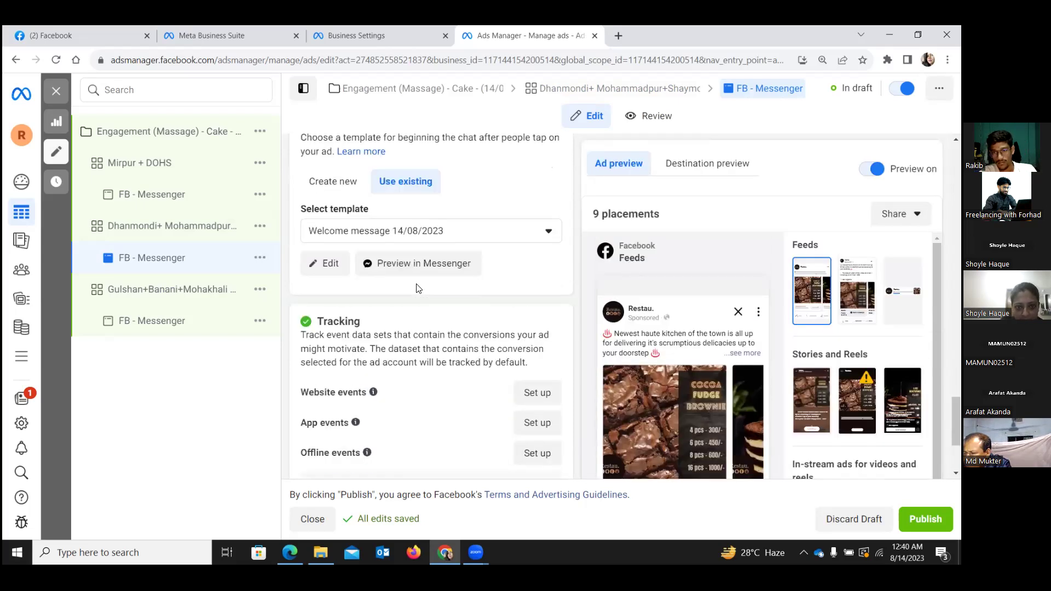
scroll(418, 288, "up", 10)
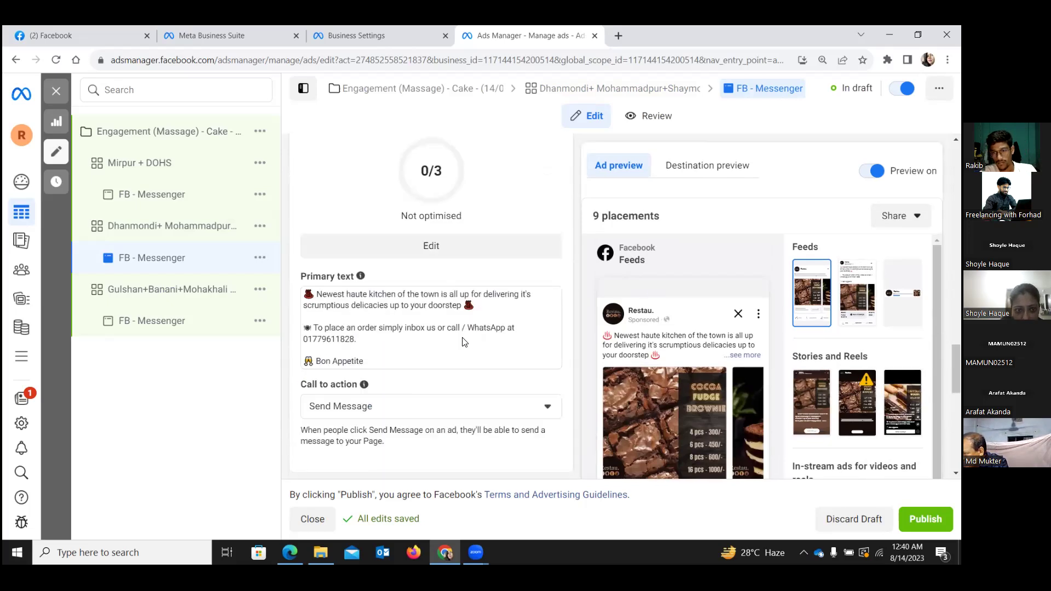
scroll(464, 340, "down", 1)
scroll(464, 341, "down", 2)
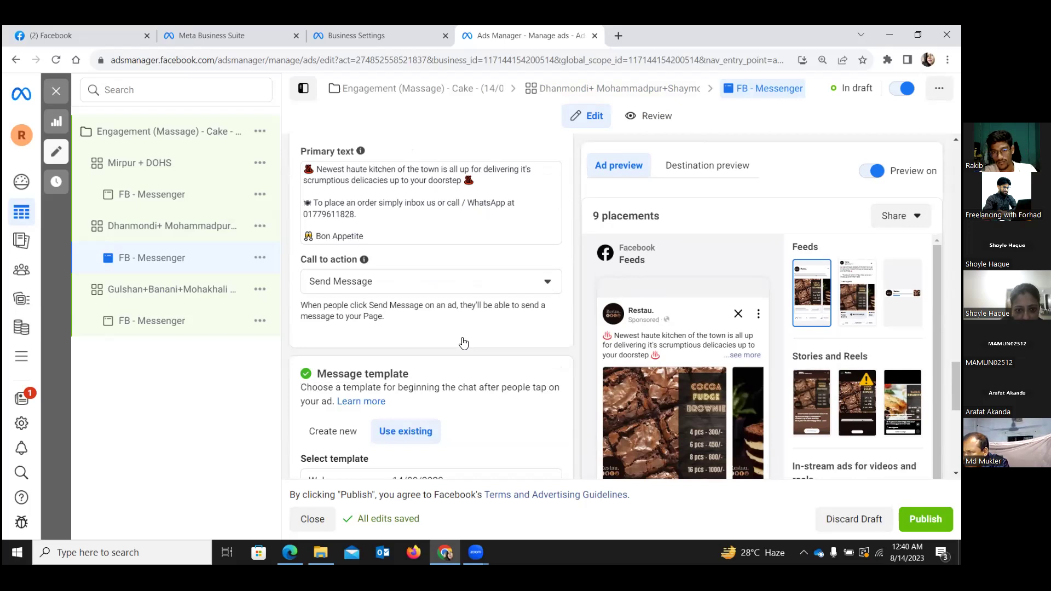
scroll(463, 338, "down", 3)
scroll(427, 323, "down", 3)
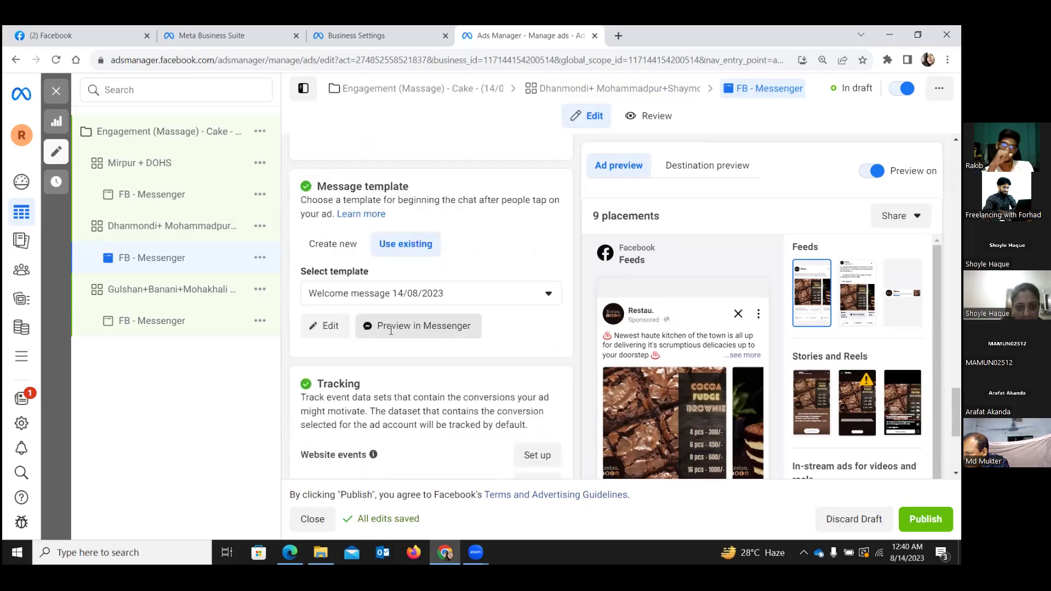
scroll(388, 302, "down", 1)
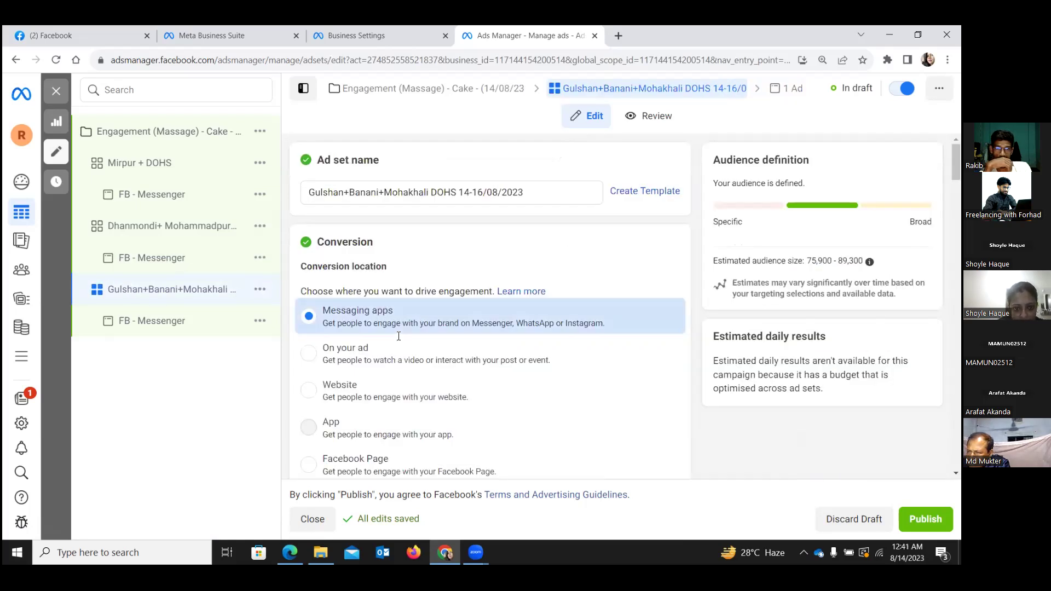
Set the Gulshan+Banani+Mohakhali DOHS ad set's start time on 14/8/2023 to 15:00.
scroll(399, 337, "down", 7)
scroll(399, 340, "down", 10)
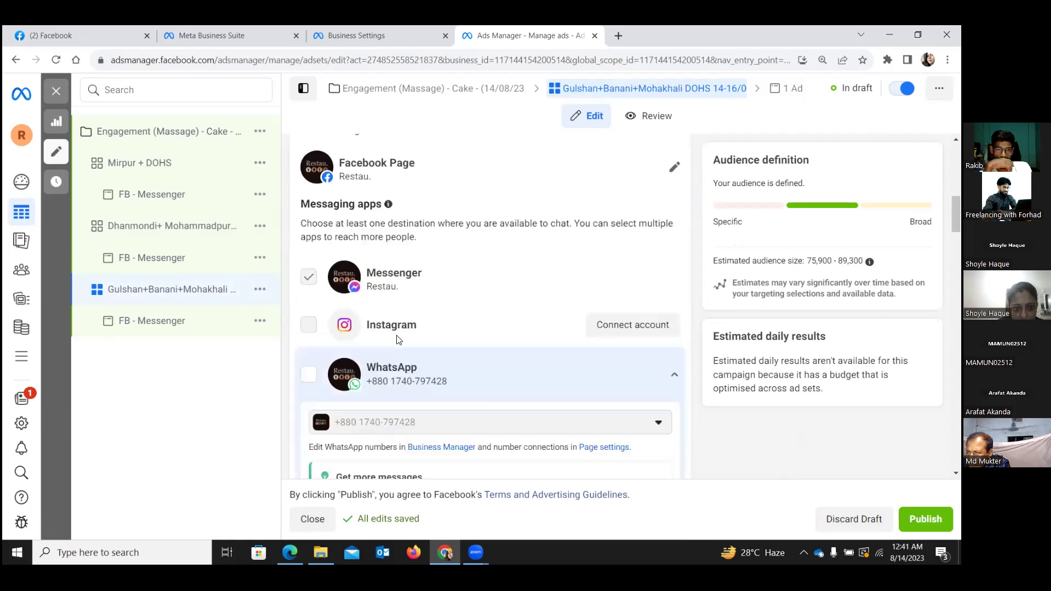
scroll(397, 337, "down", 4)
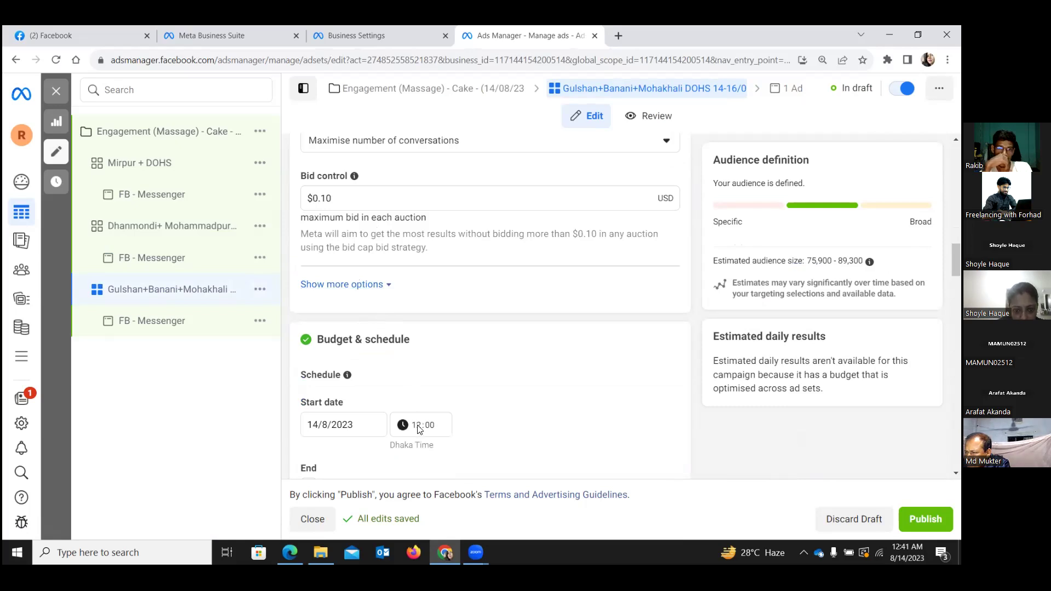
scroll(419, 383, "down", 2)
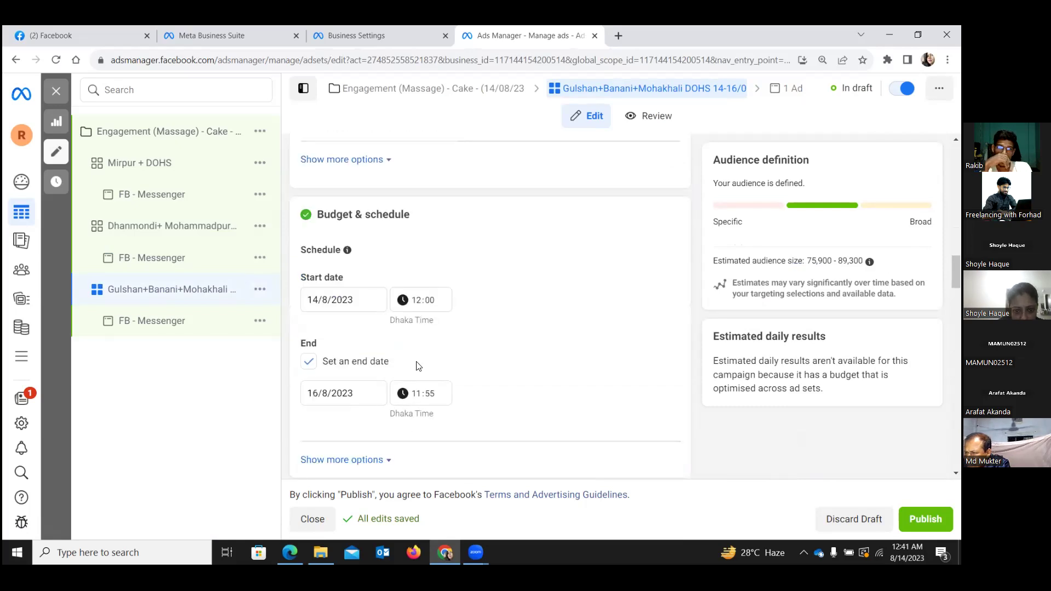
left_click(416, 300)
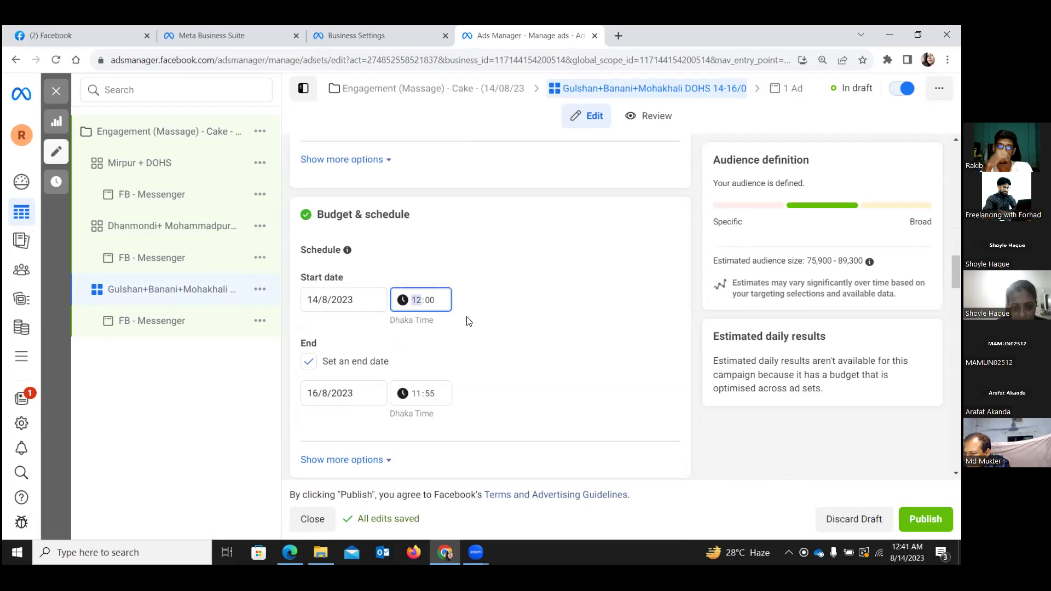
type("15")
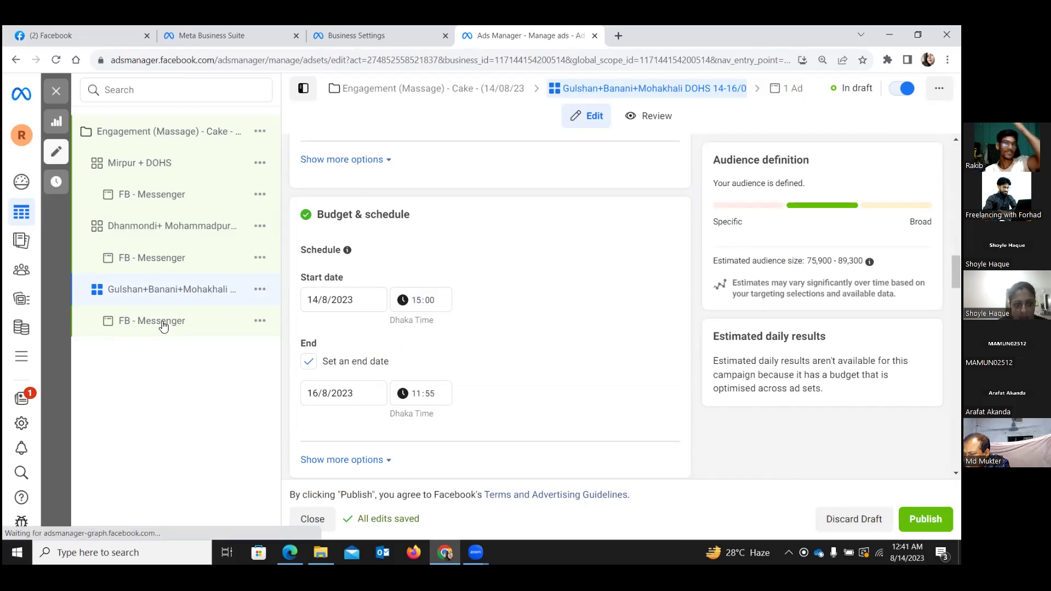
Look through the Gulshan+Banani+Mohakhali ad set's FB - Messenger ad, checking its format, carousel cards, message template and tracking.
scroll(553, 361, "down", 5)
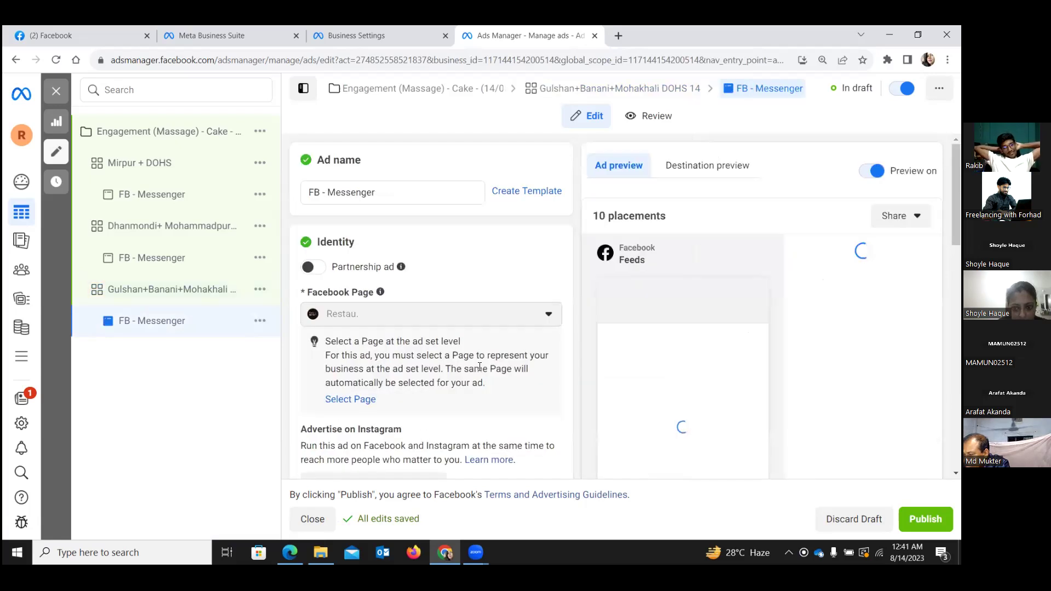
scroll(489, 402, "down", 6)
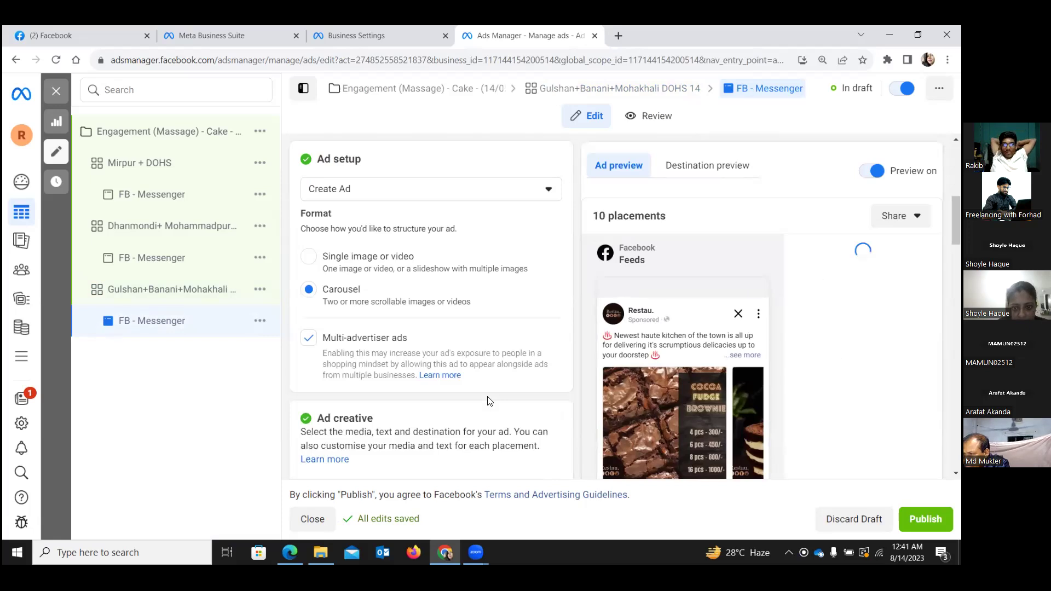
scroll(488, 401, "down", 8)
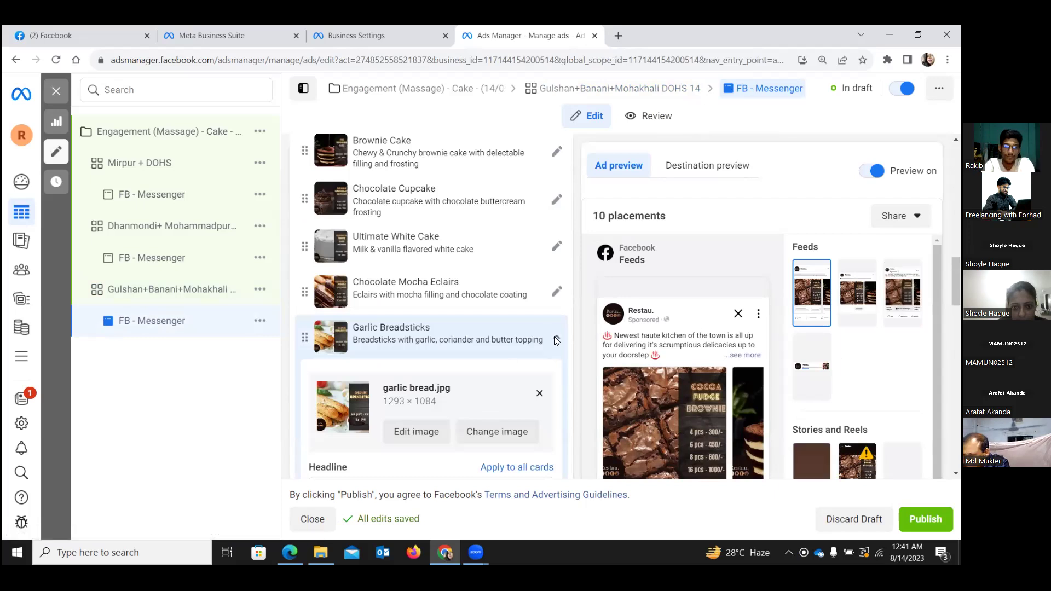
scroll(442, 350, "down", 2)
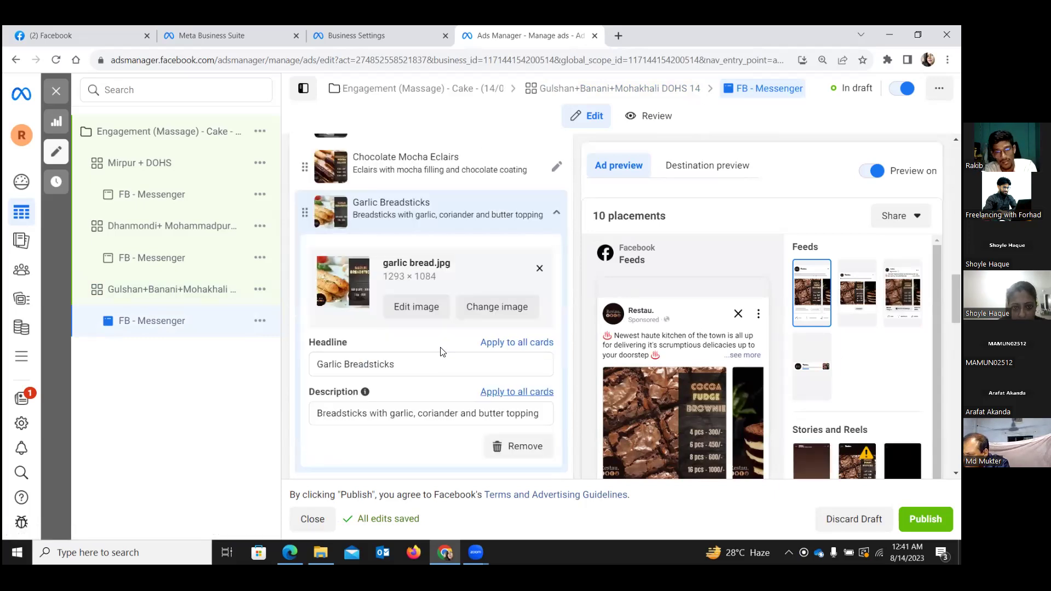
scroll(442, 351, "down", 5)
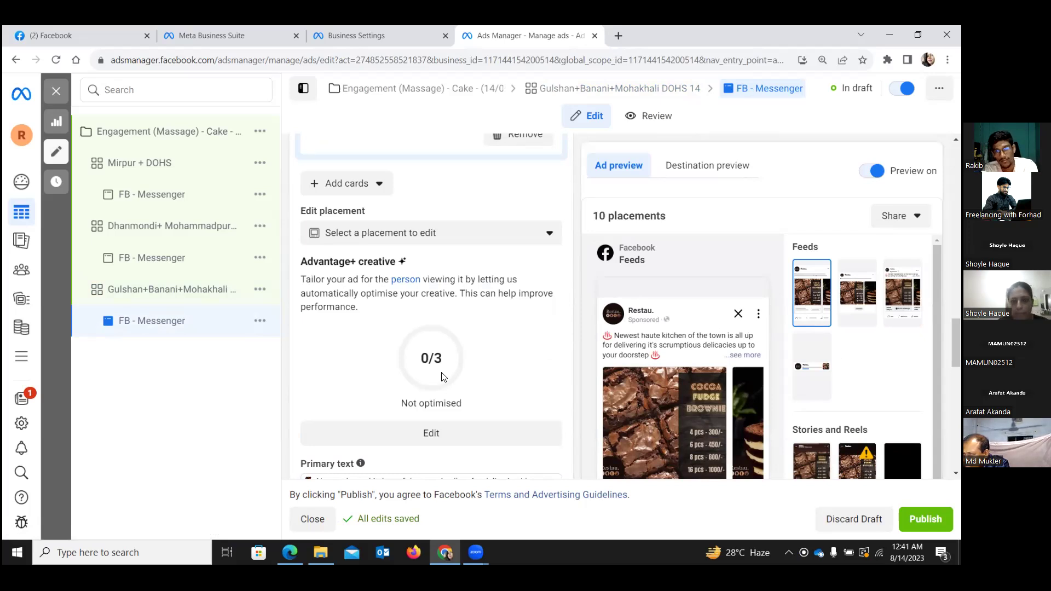
scroll(444, 376, "down", 10)
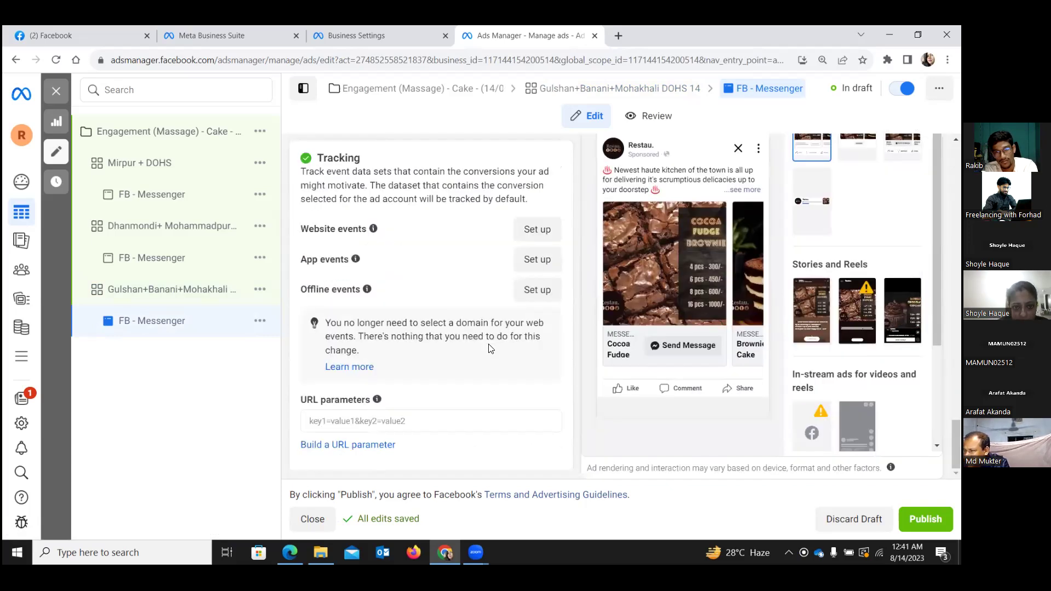
scroll(491, 348, "up", 2)
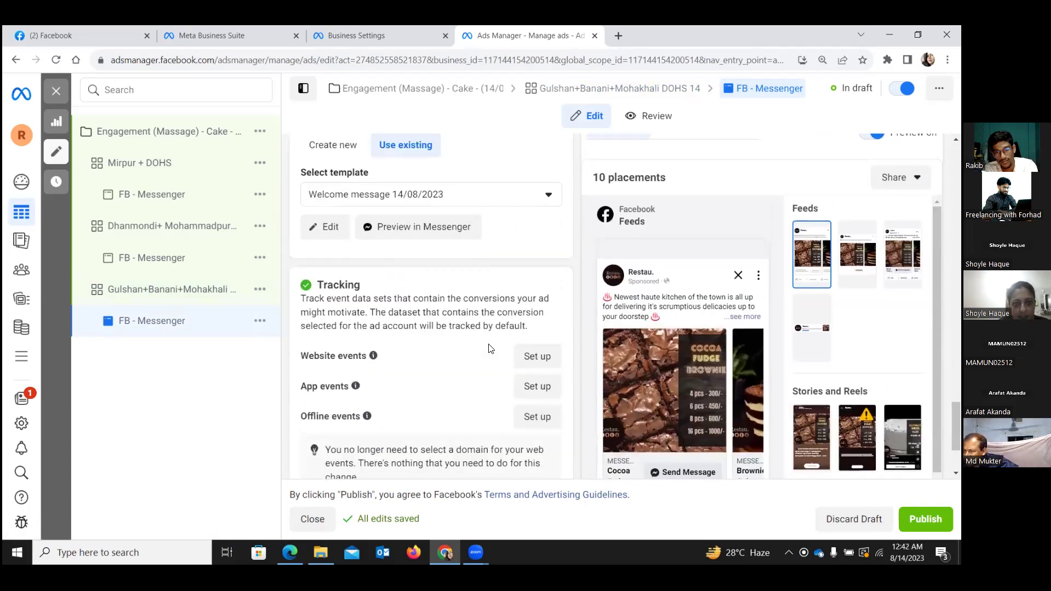
scroll(490, 348, "up", 1)
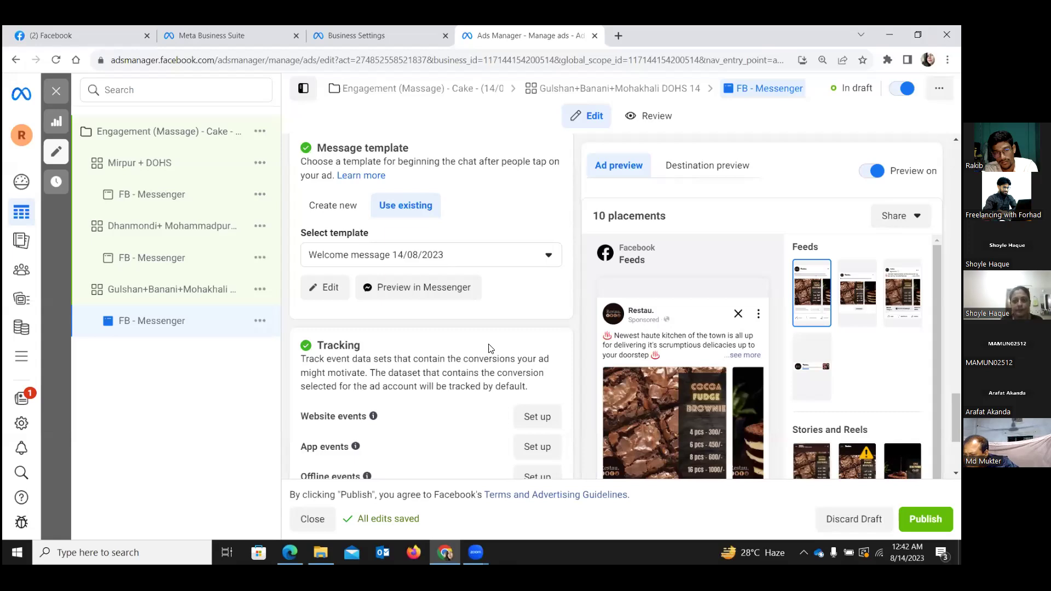
Publish the Engagement (Massage) - Cake campaign, and retry publishing from the draft Mirpur + DOHS ad set.
left_click(153, 142)
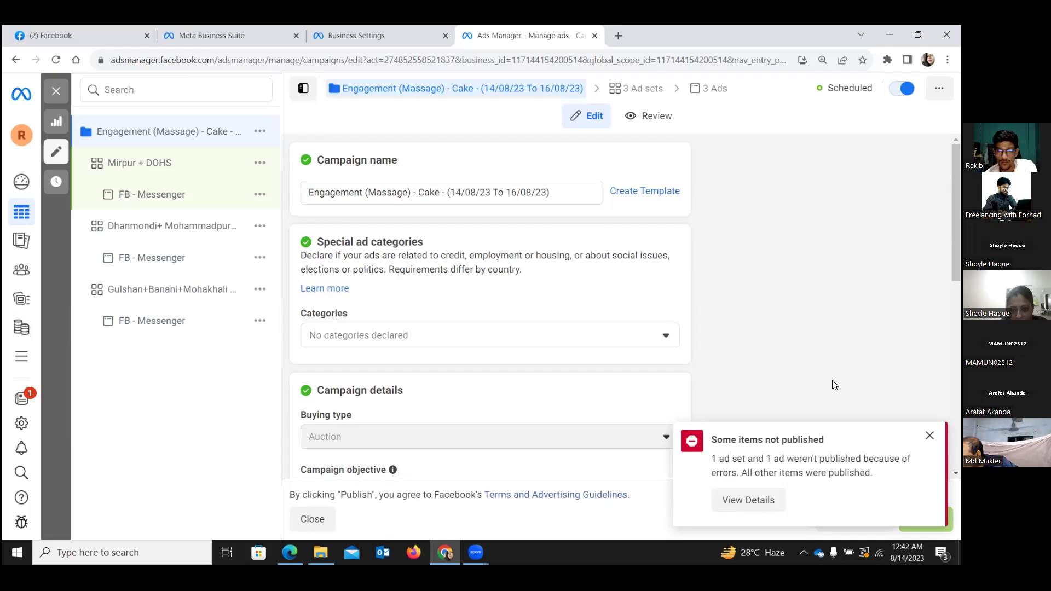
left_click(143, 168)
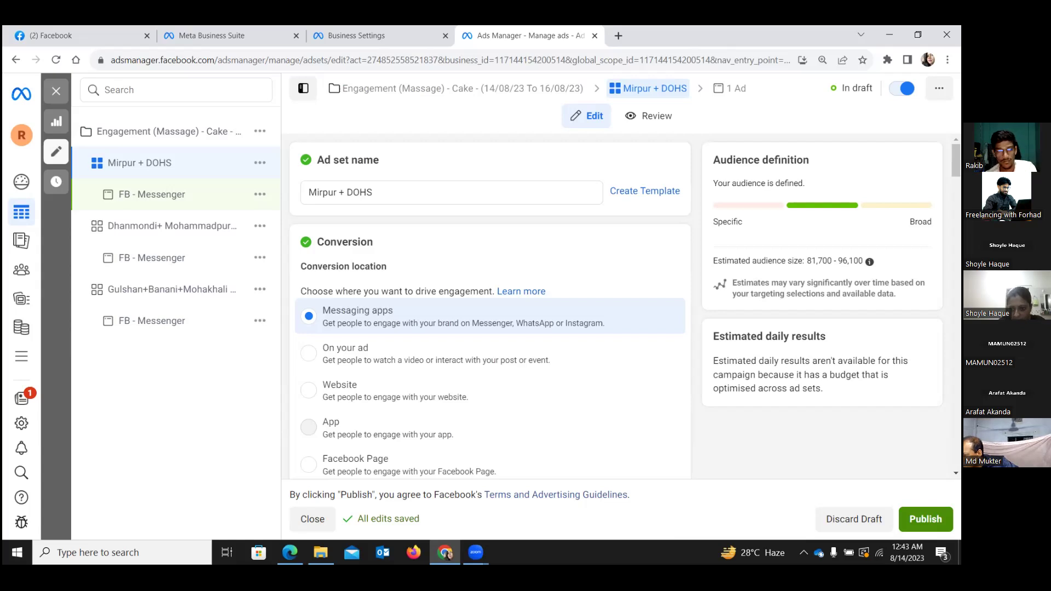
left_click(925, 519)
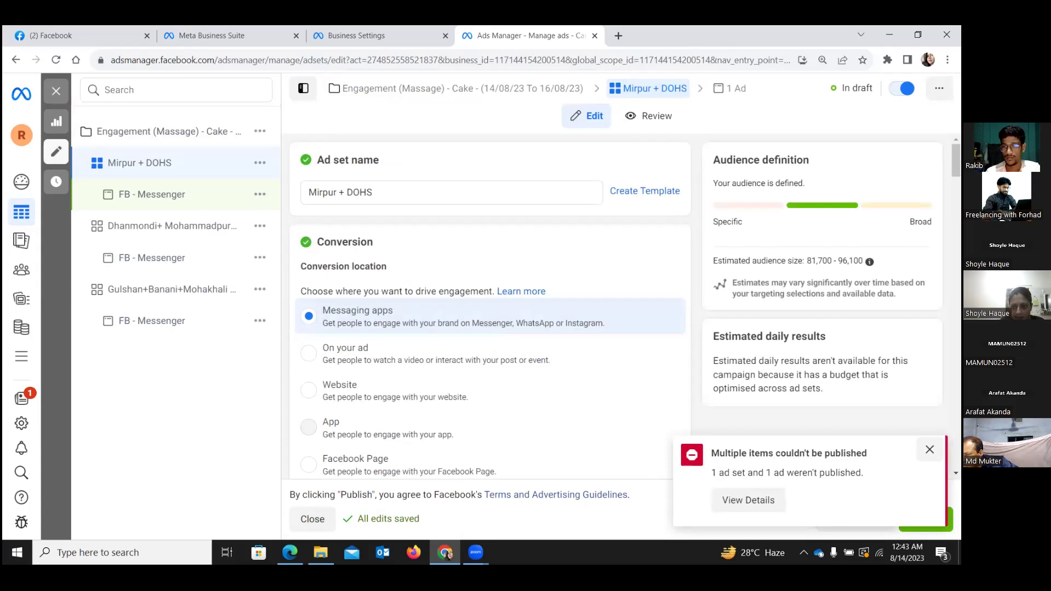
left_click(170, 231)
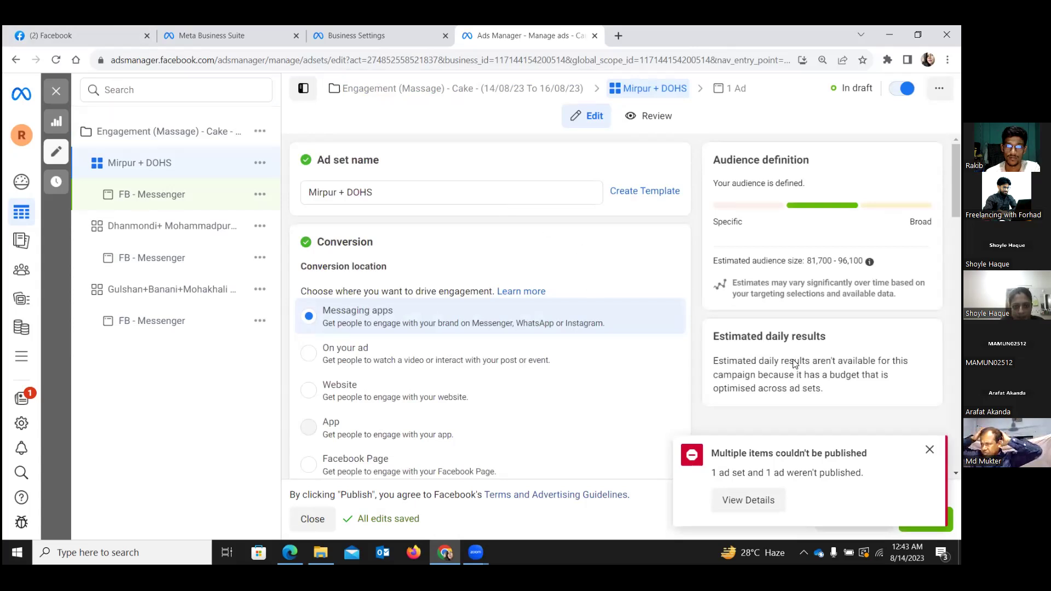
left_click(153, 195)
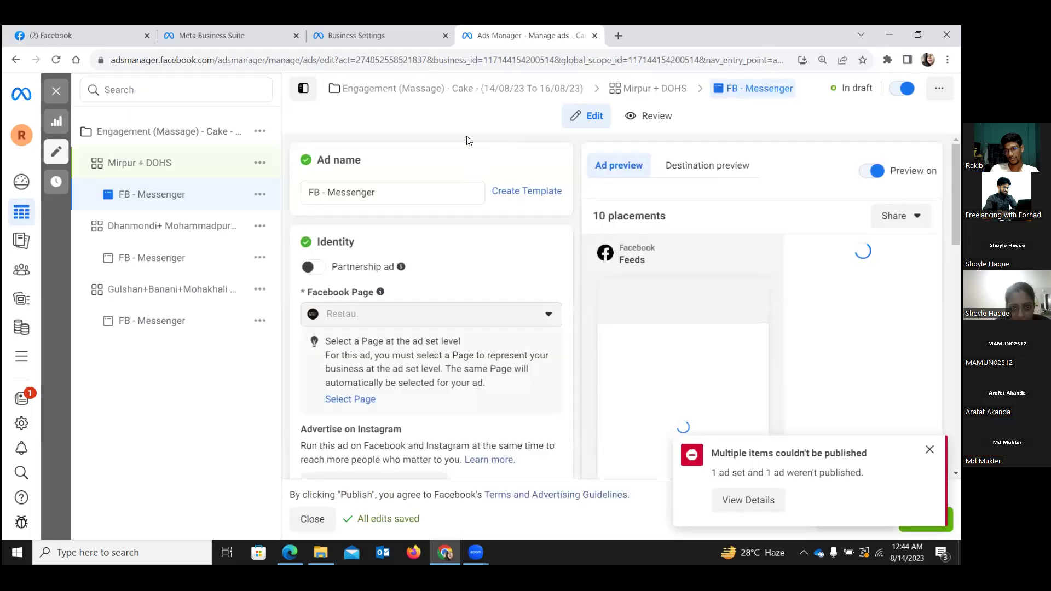
Open Ads Manager in a separate browser tab from Business Settings and check the delivery status of the campaign's ad sets.
left_click(393, 39)
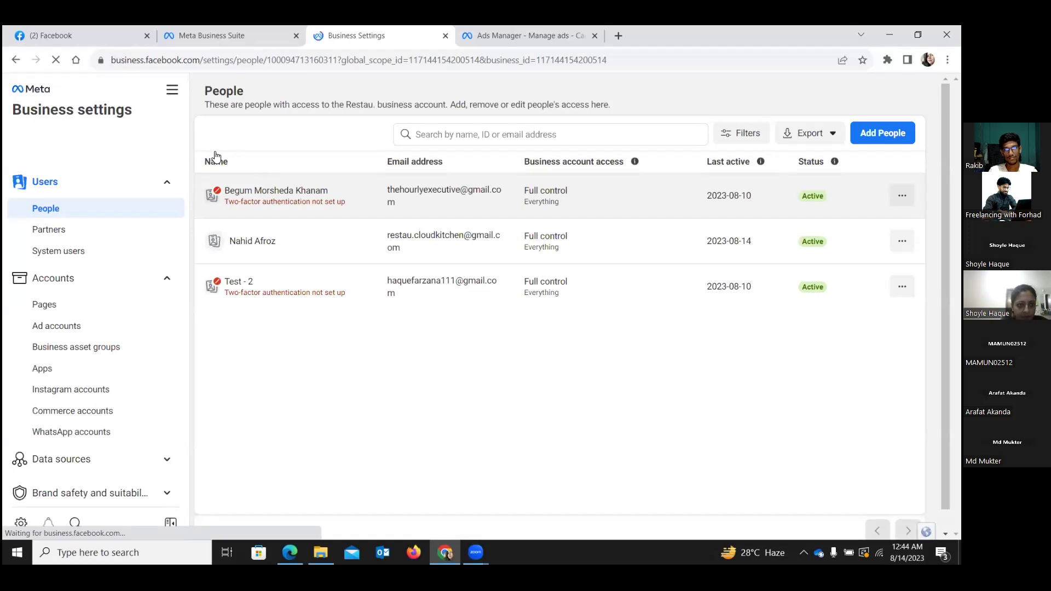
left_click(171, 91)
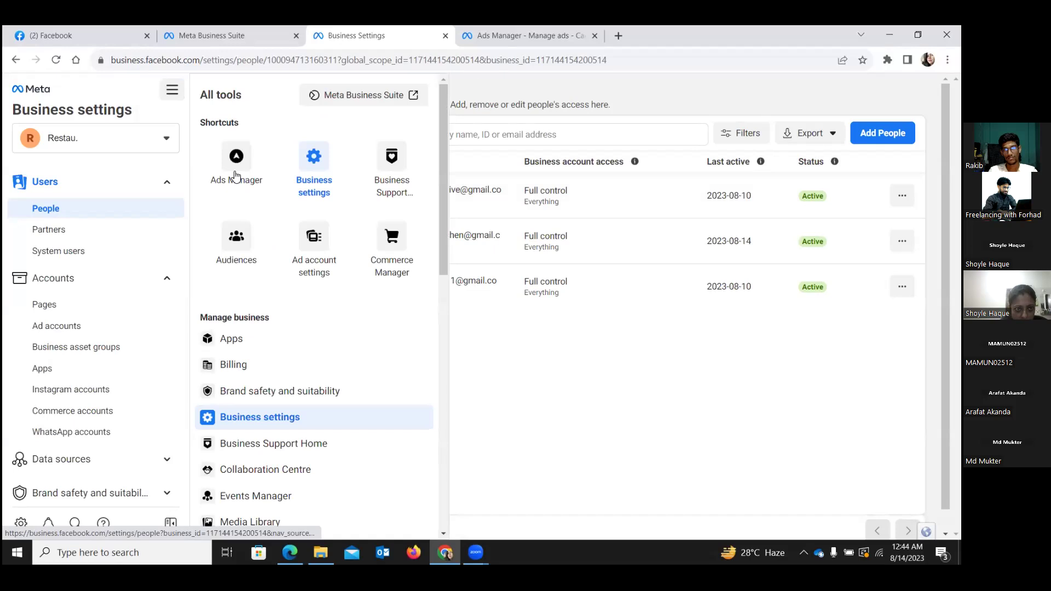
right_click(228, 160)
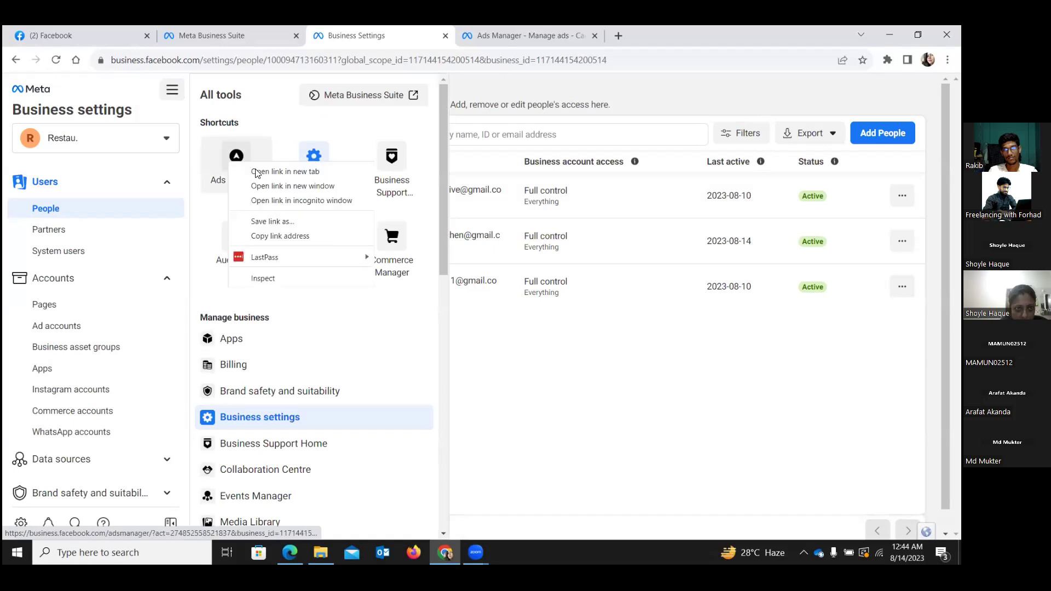
left_click(284, 172)
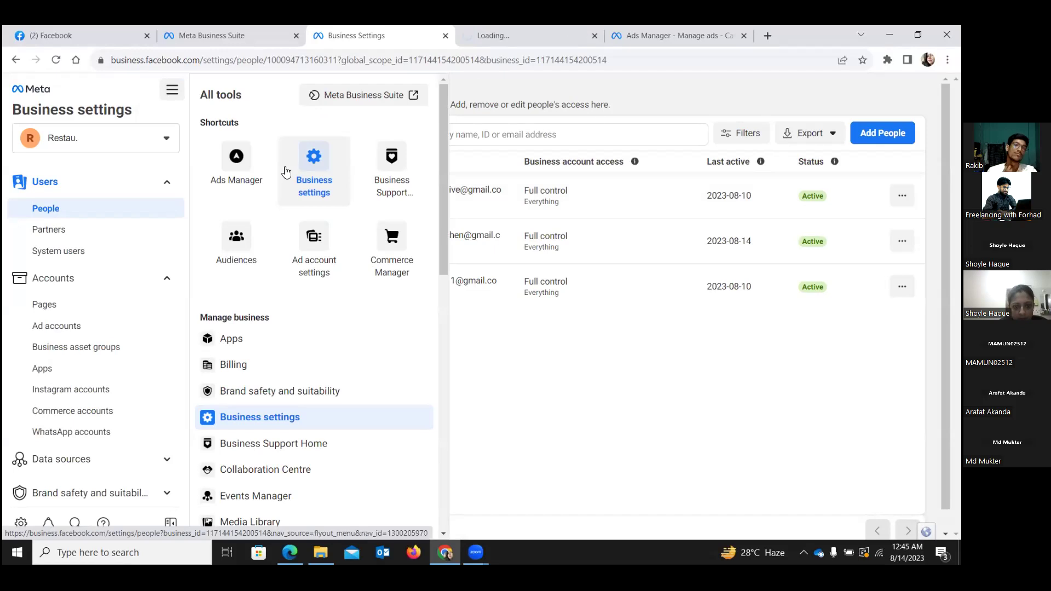
left_click(521, 37)
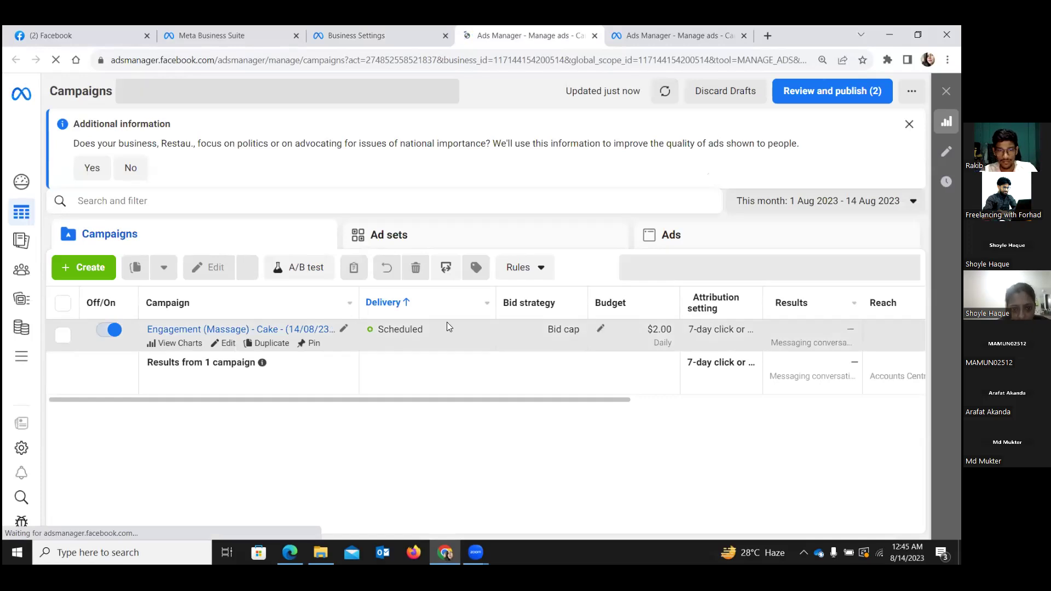
left_click(408, 237)
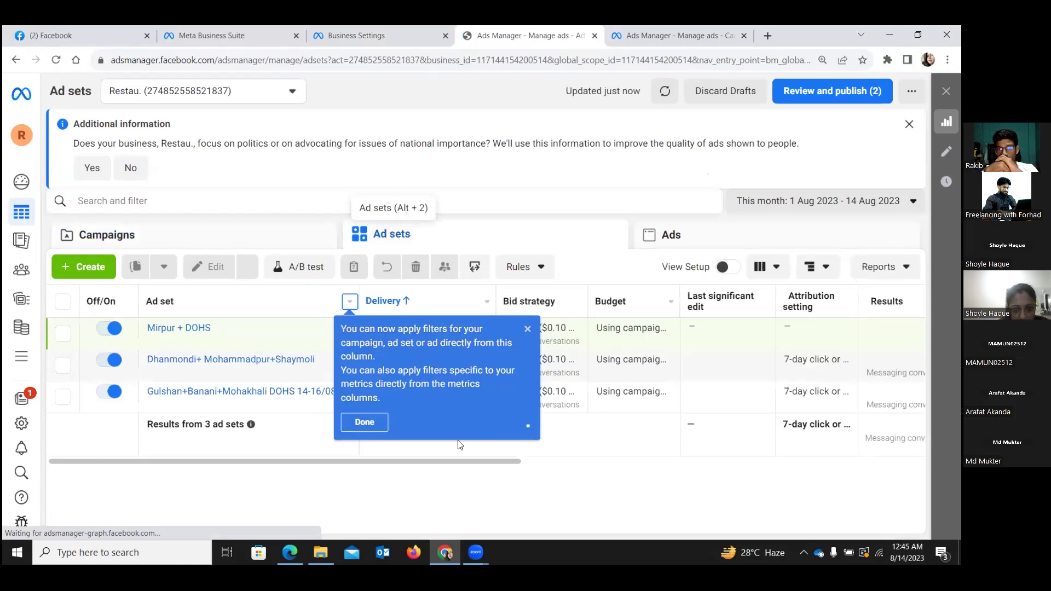
left_click(364, 423)
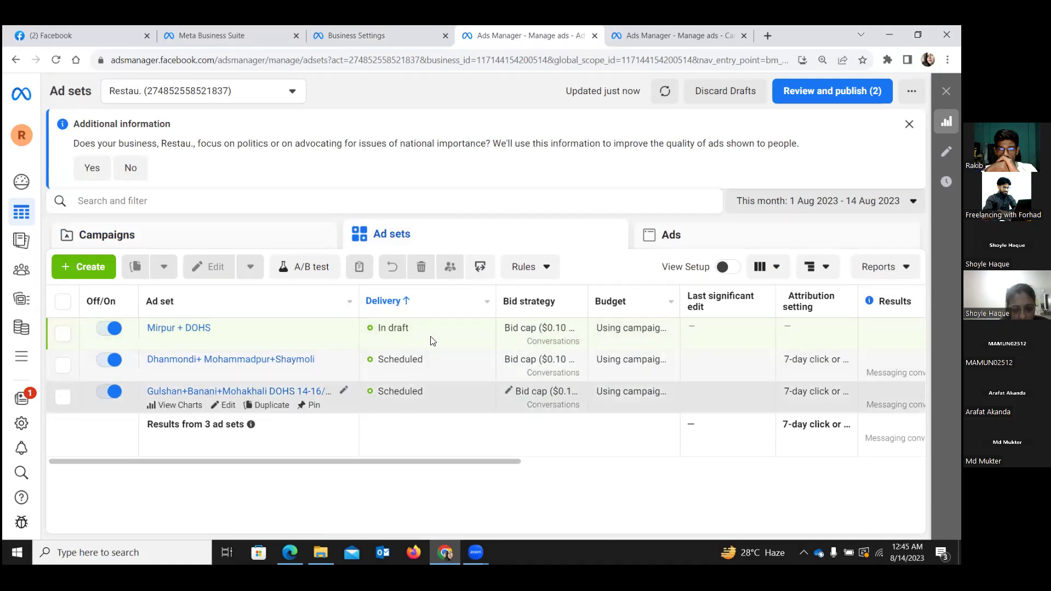
Return to the campaign editor and try again to publish the Mirpur + DOHS ad set and its FB - Messenger ad.
left_click(665, 27)
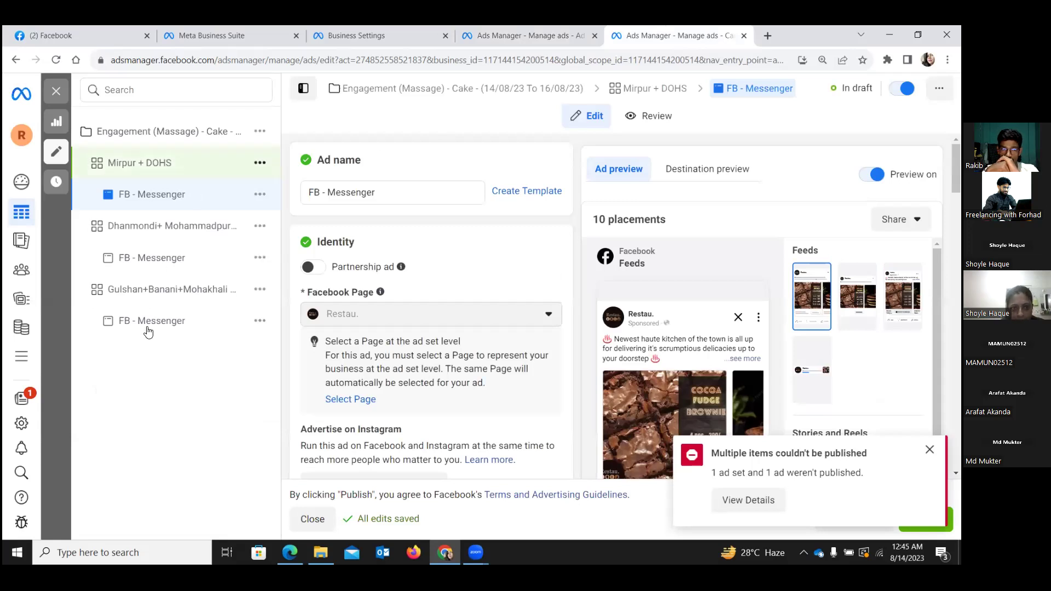
left_click(154, 167)
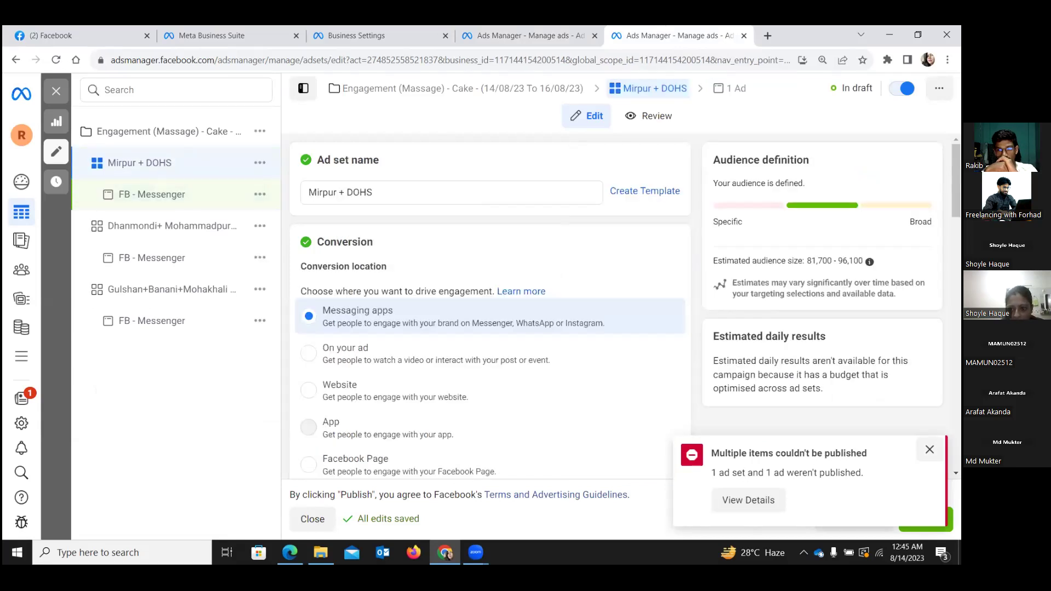
left_click(930, 450)
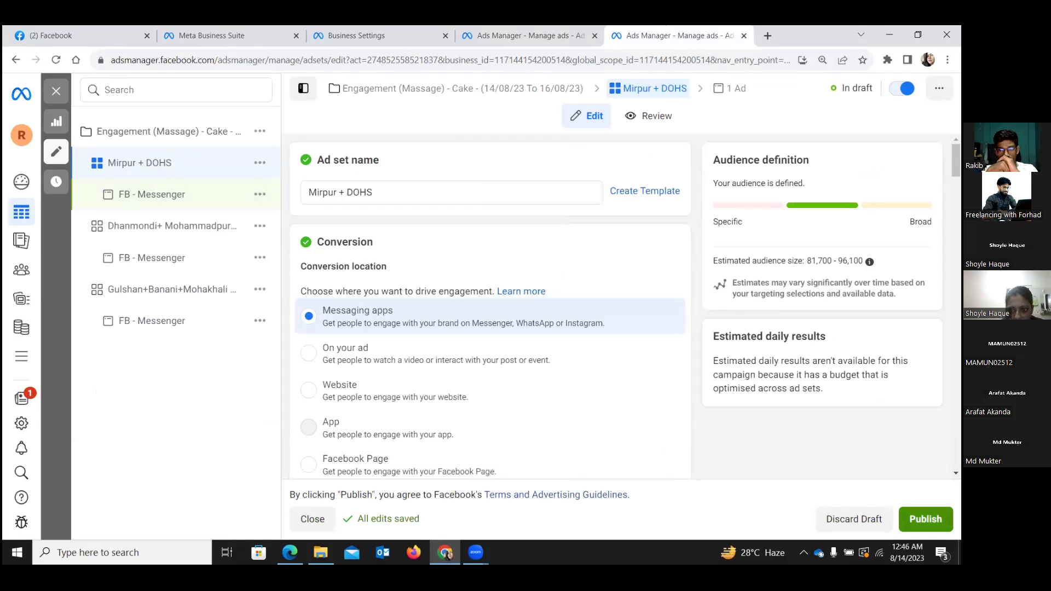
left_click(925, 519)
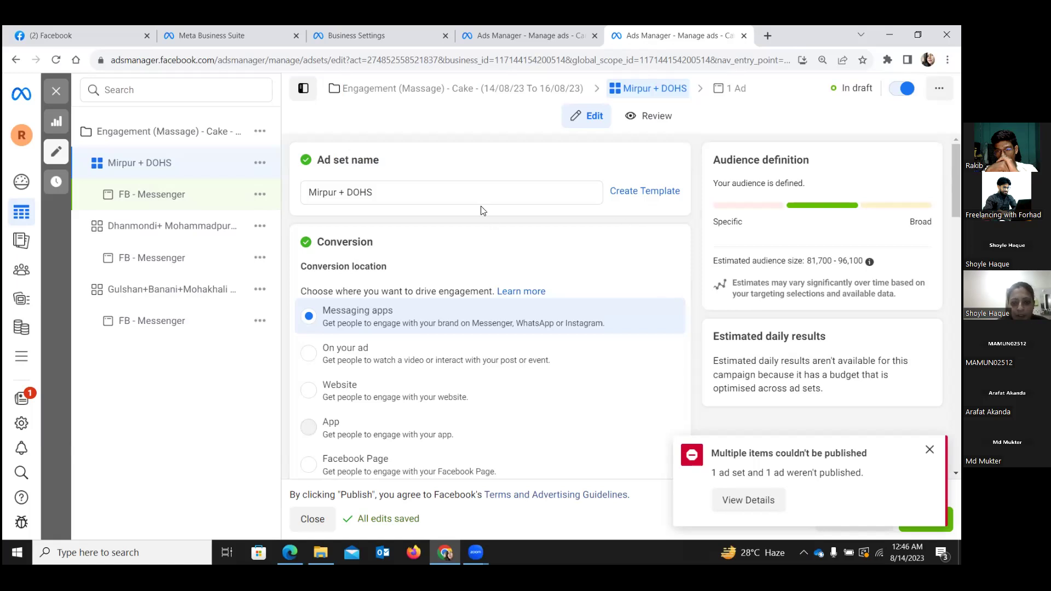
left_click(167, 199)
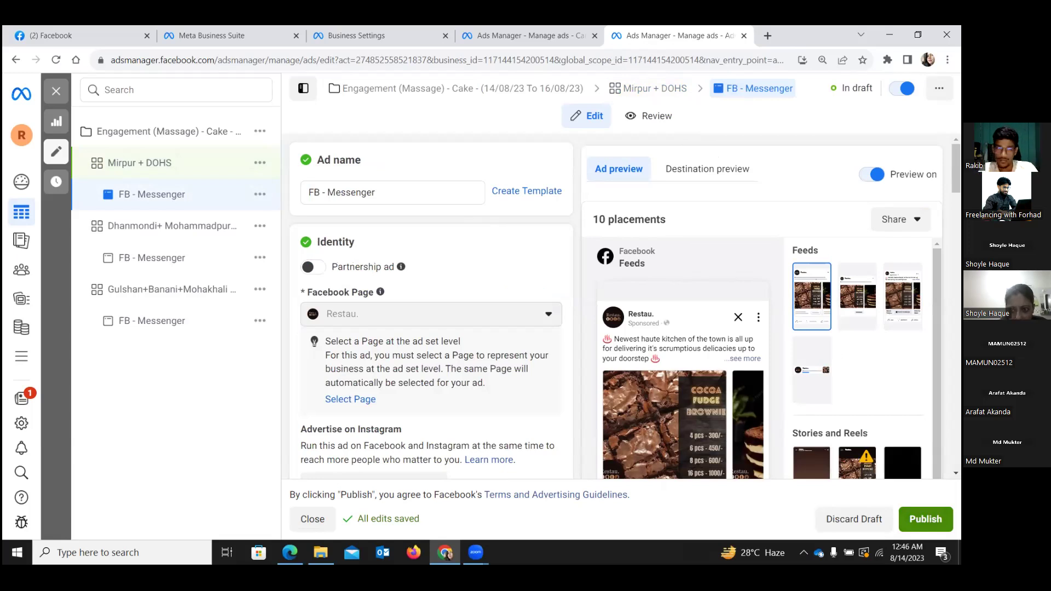
left_click(925, 519)
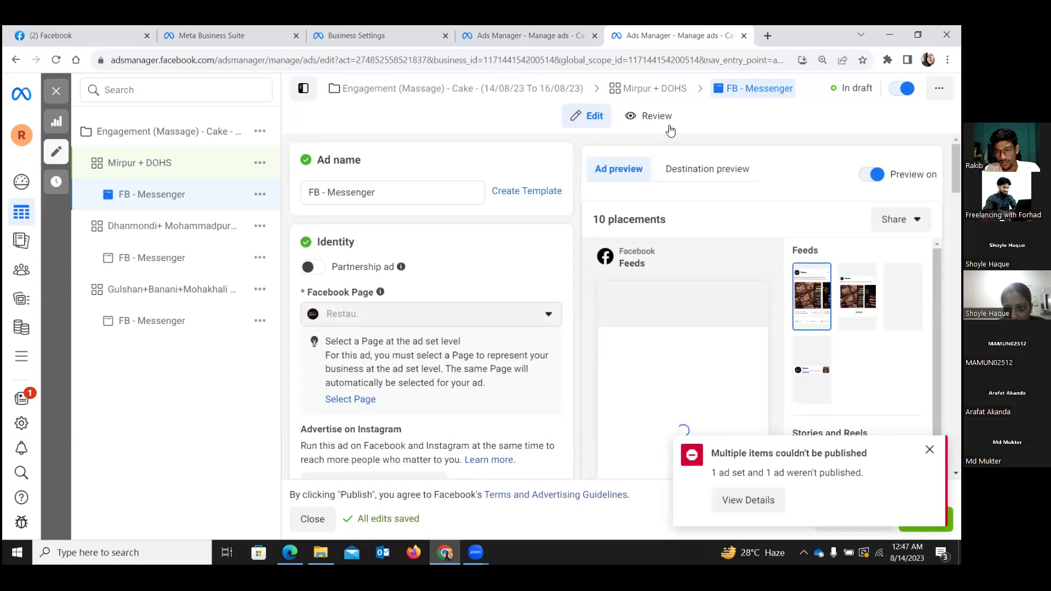
Refresh the ad sets list to recheck delivery, and open the publishing error details for the Mirpur + DOHS ad set.
left_click(543, 34)
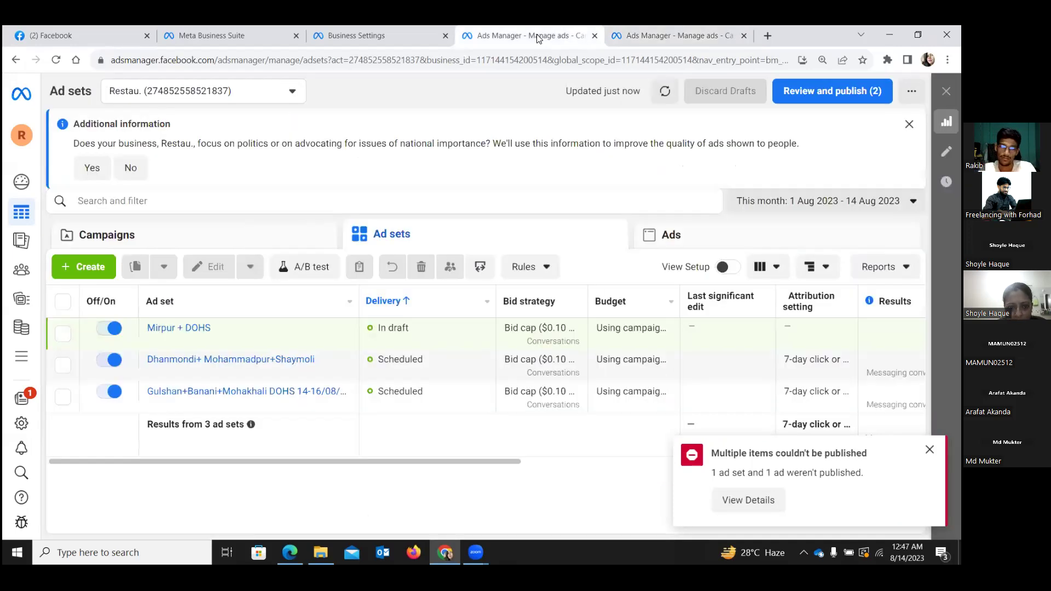
left_click(664, 91)
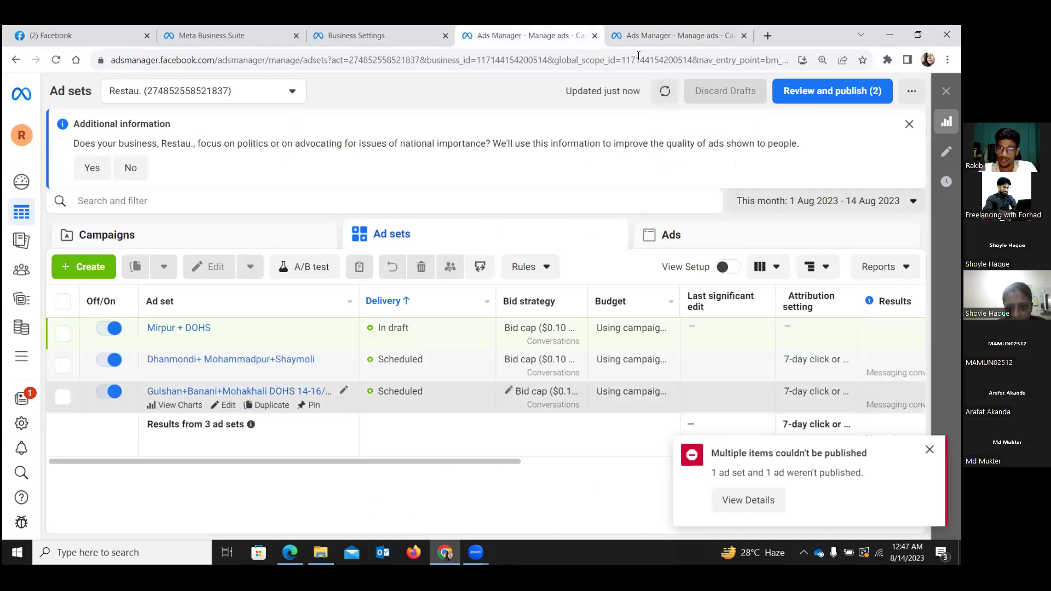
left_click(665, 35)
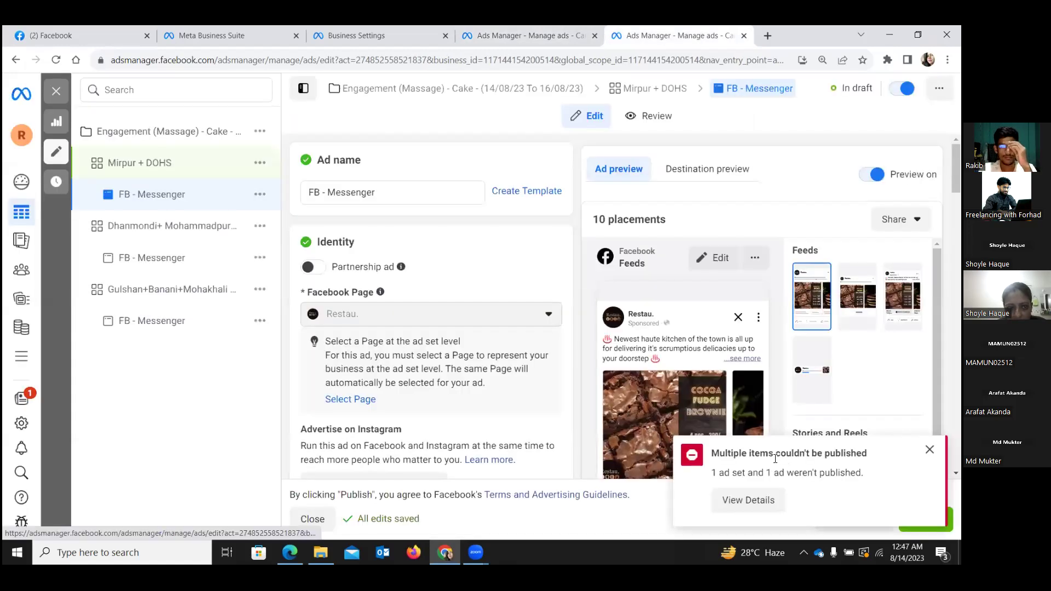
left_click(747, 496)
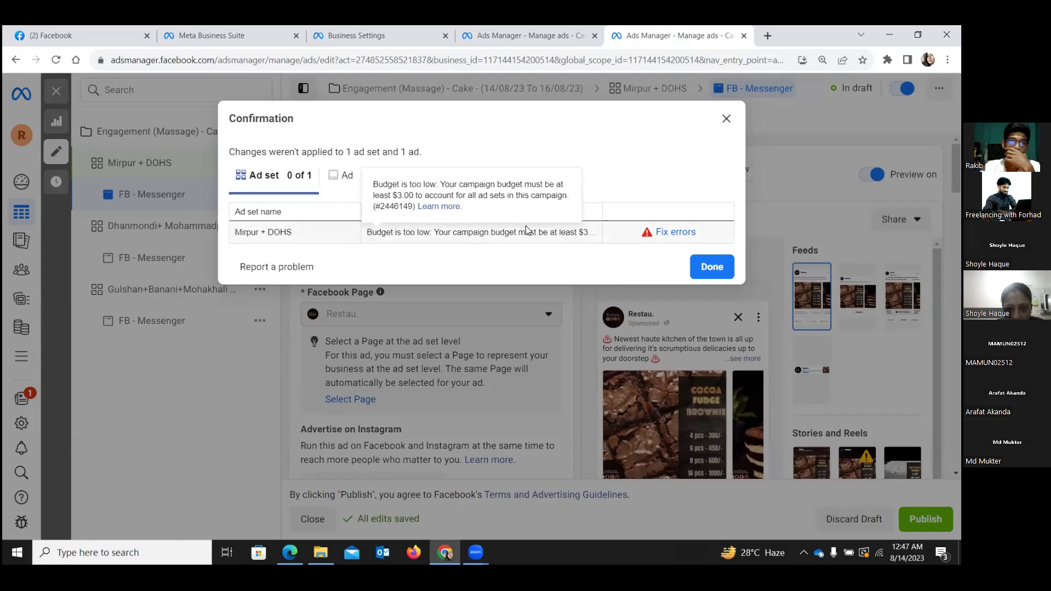
Open the Mirpur + DOHS ad set from its publishing error and review its conversion settings down to the bid control.
left_click(678, 232)
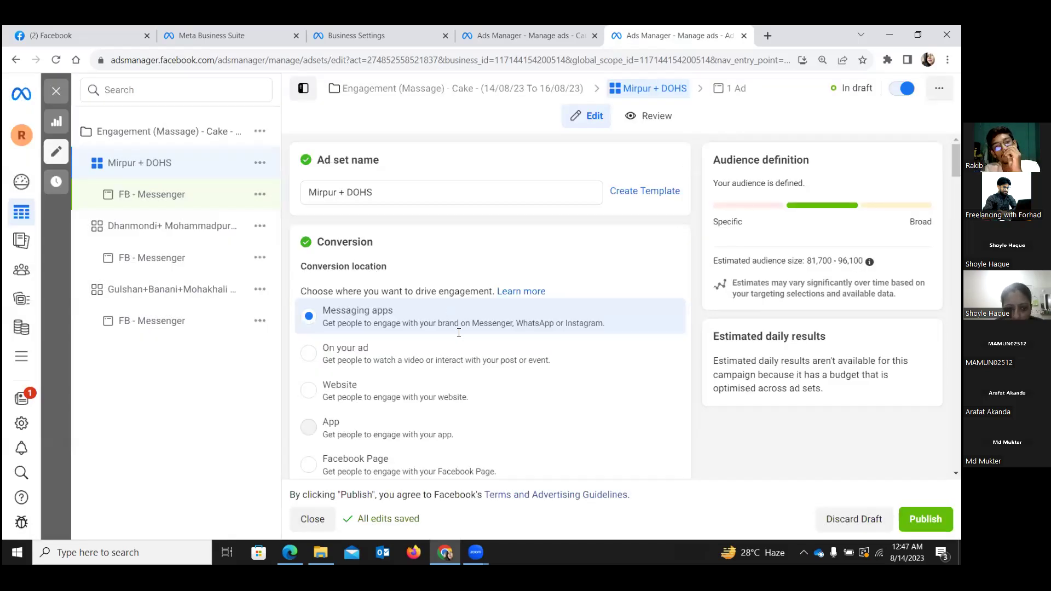
scroll(459, 331, "down", 3)
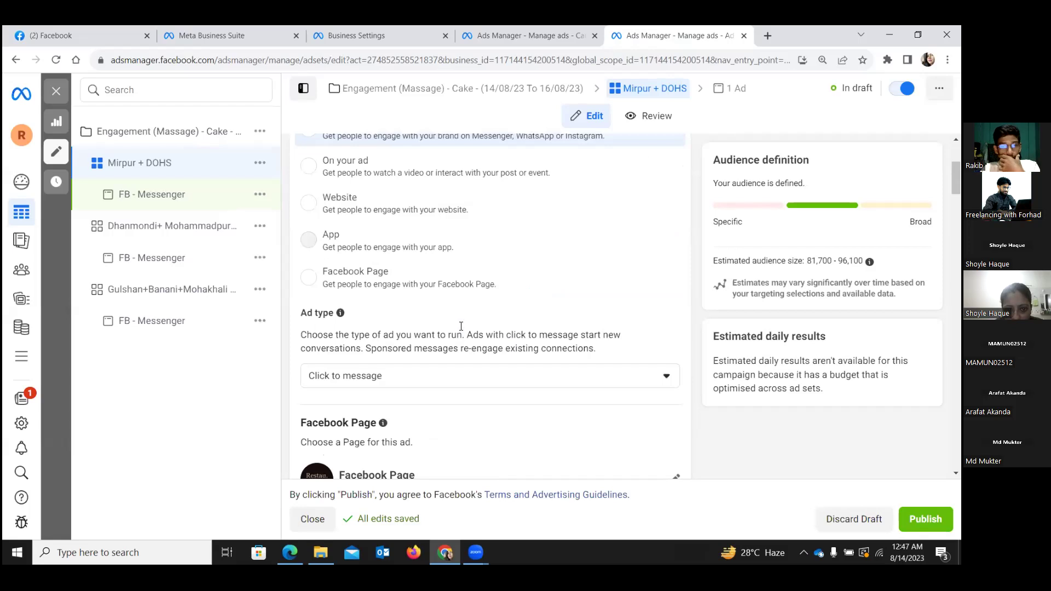
scroll(455, 328, "down", 2)
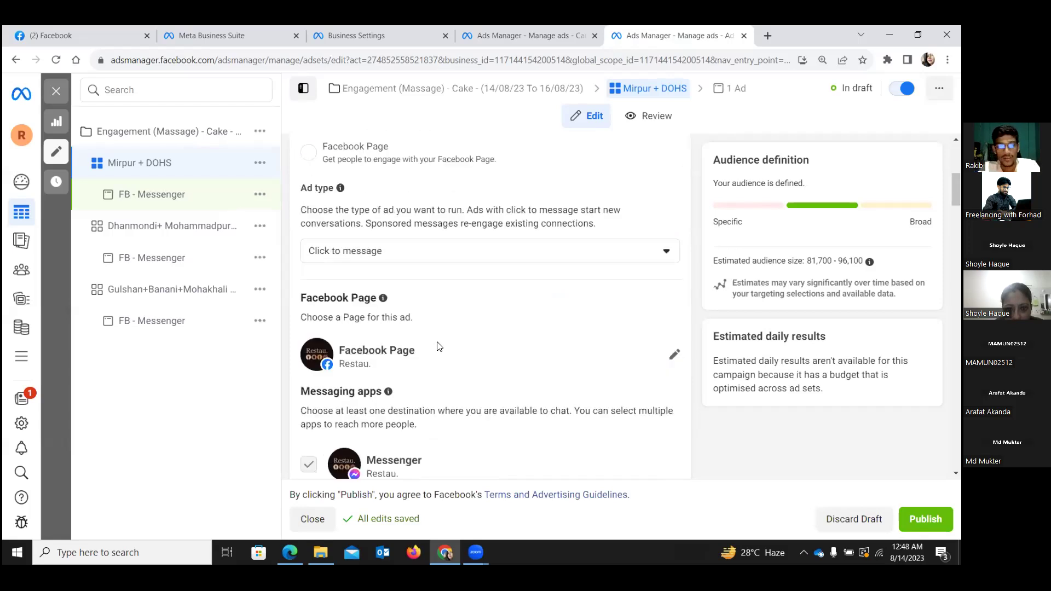
scroll(438, 344, "down", 2)
scroll(438, 346, "down", 1)
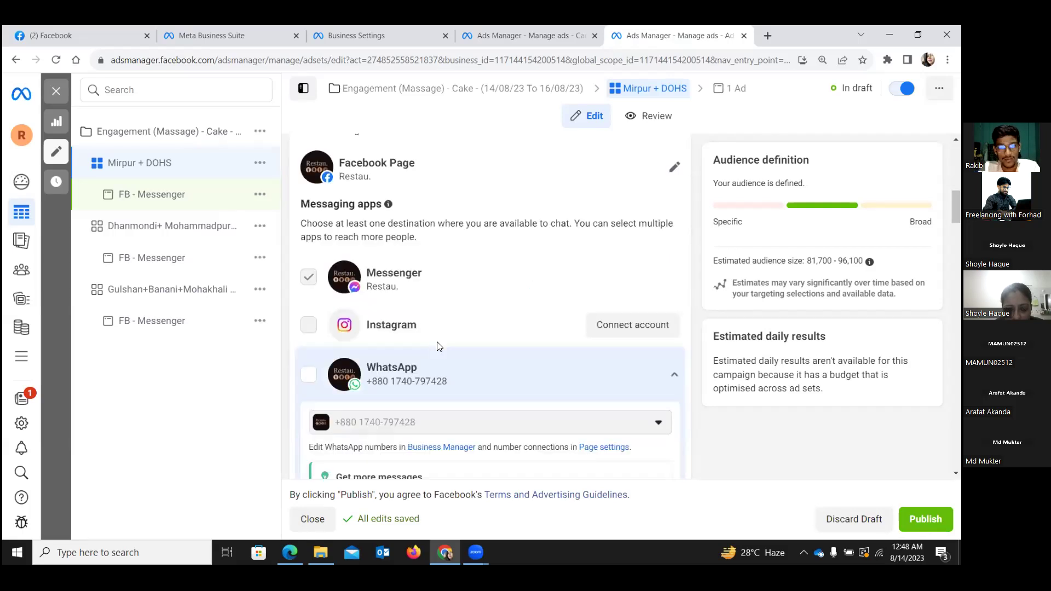
scroll(439, 346, "down", 4)
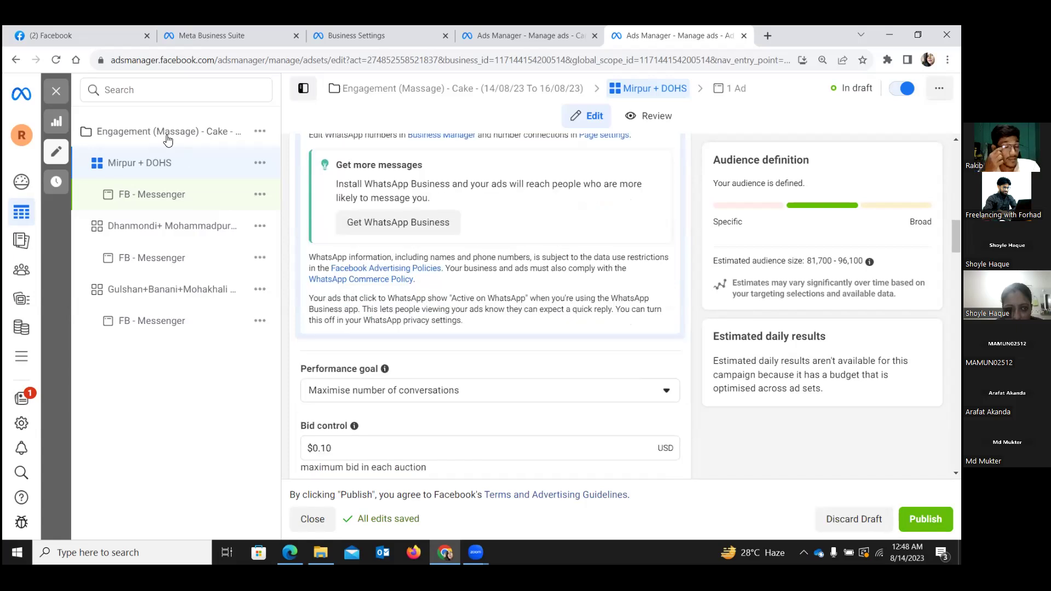
Open the Engagement (Massage) - Cake campaign's settings and examine its Advantage campaign budget and bid strategy.
left_click(168, 137)
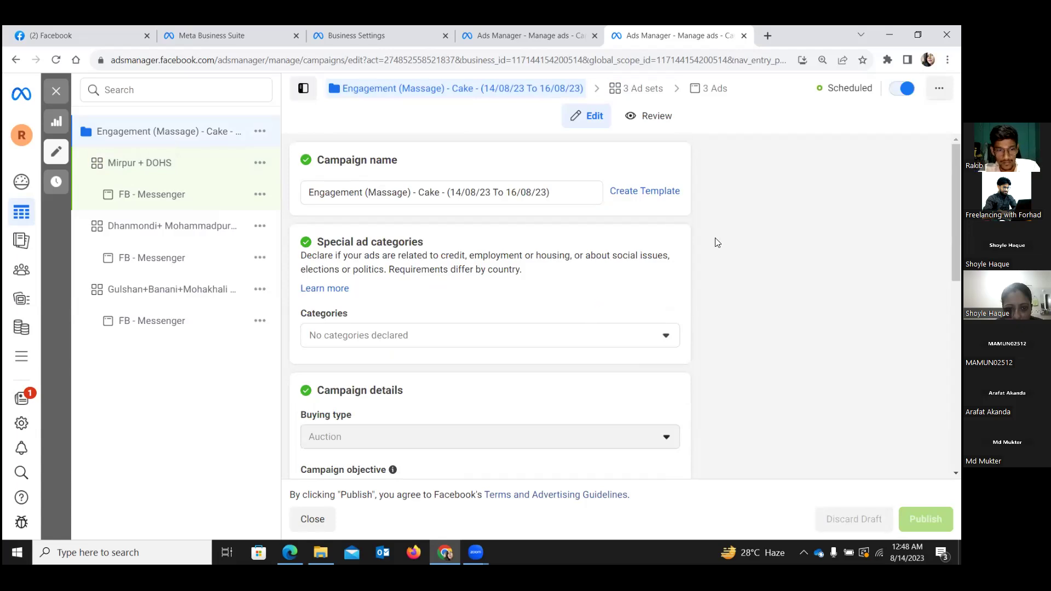
scroll(542, 328, "down", 3)
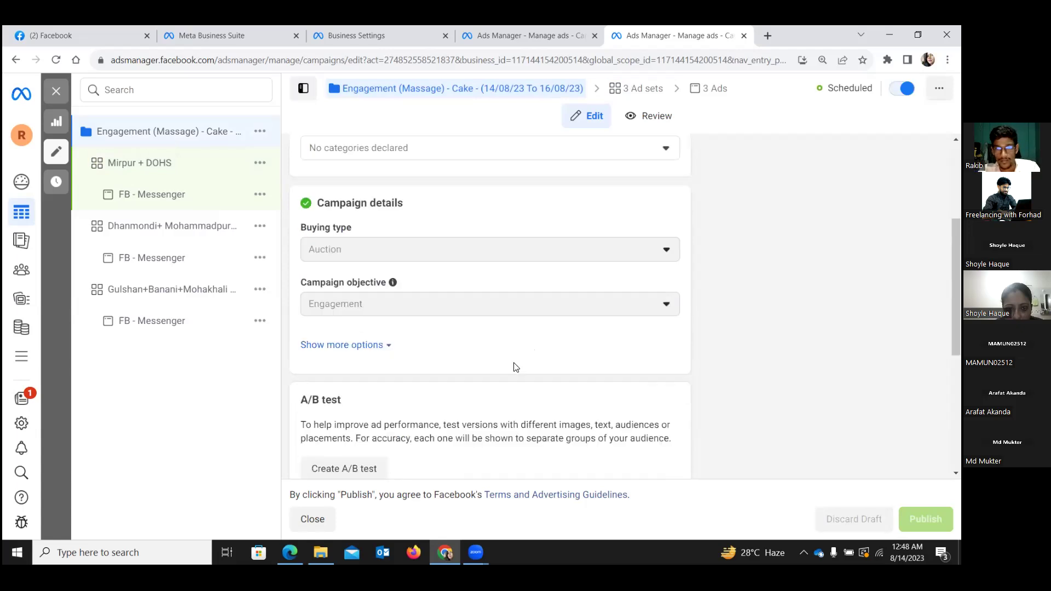
scroll(485, 371, "down", 2)
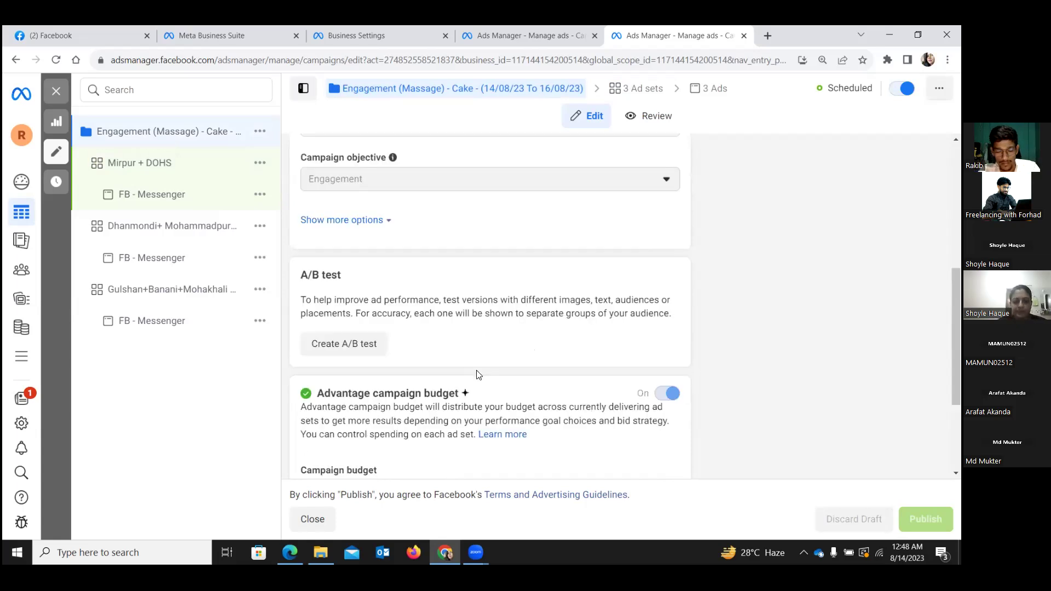
scroll(478, 371, "down", 2)
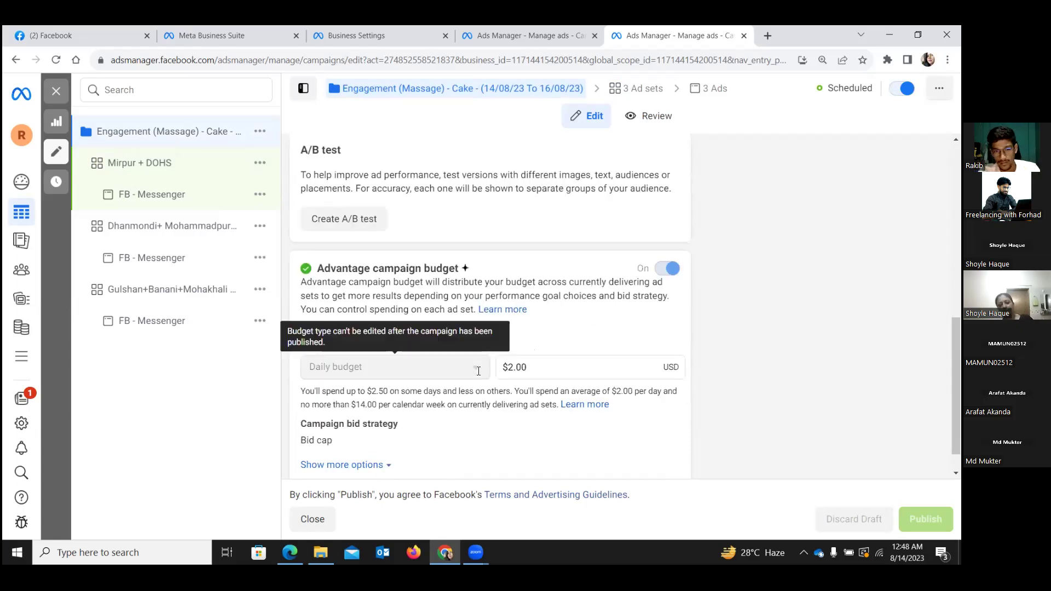
scroll(477, 371, "down", 1)
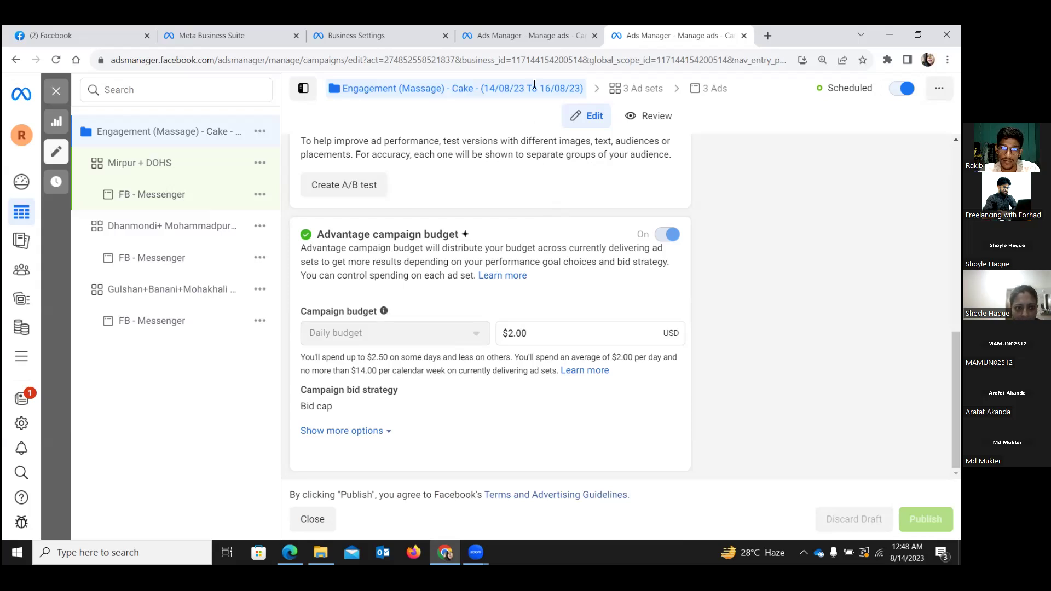
Compare the delivery statuses in the ad sets list with the campaign budget settings, and dismiss the publishing error notification.
left_click(518, 36)
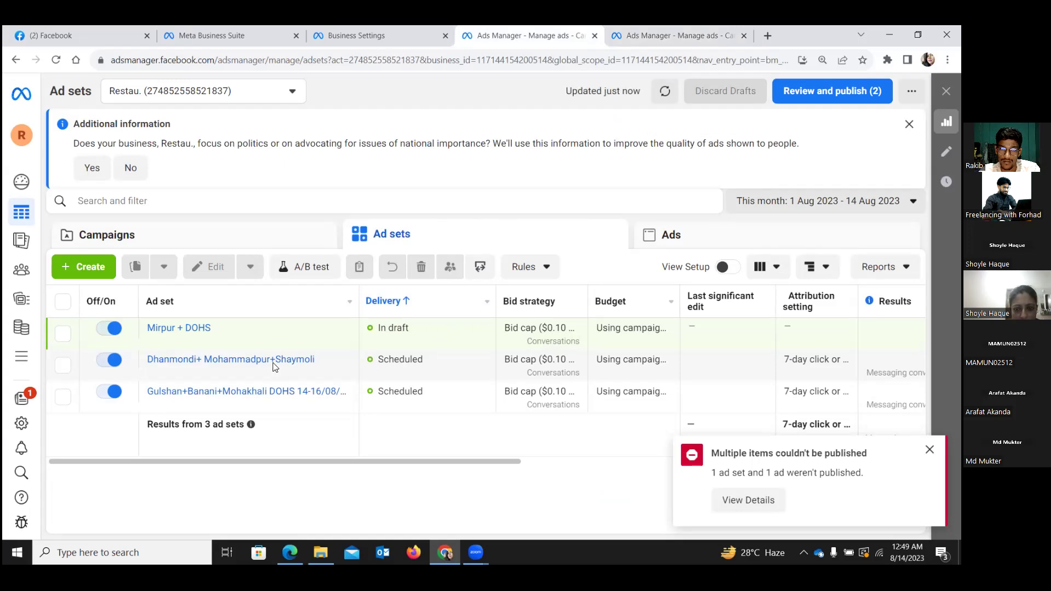
mouse_move(369, 337)
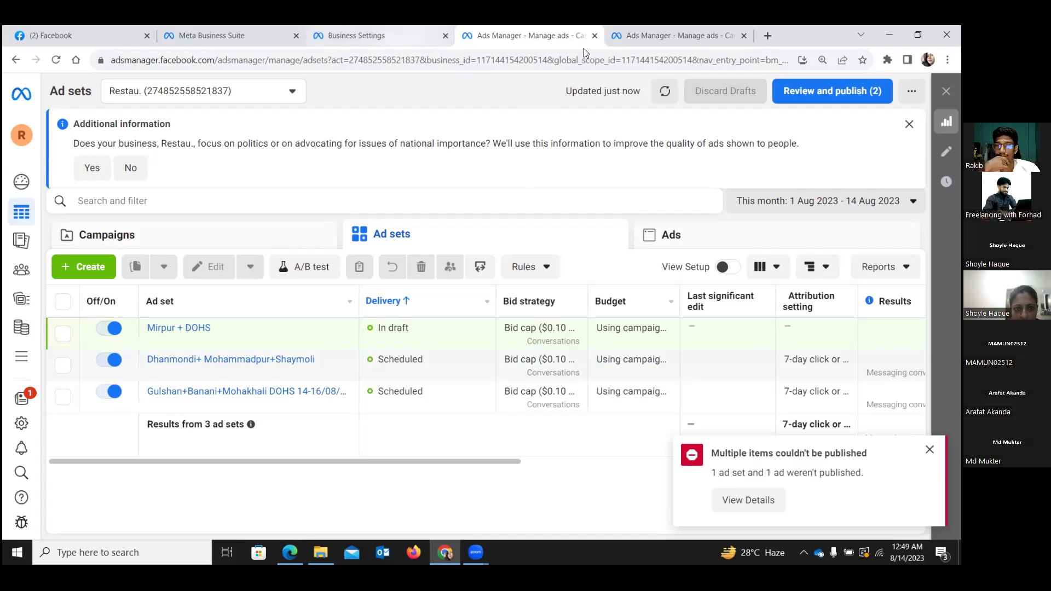
left_click(661, 36)
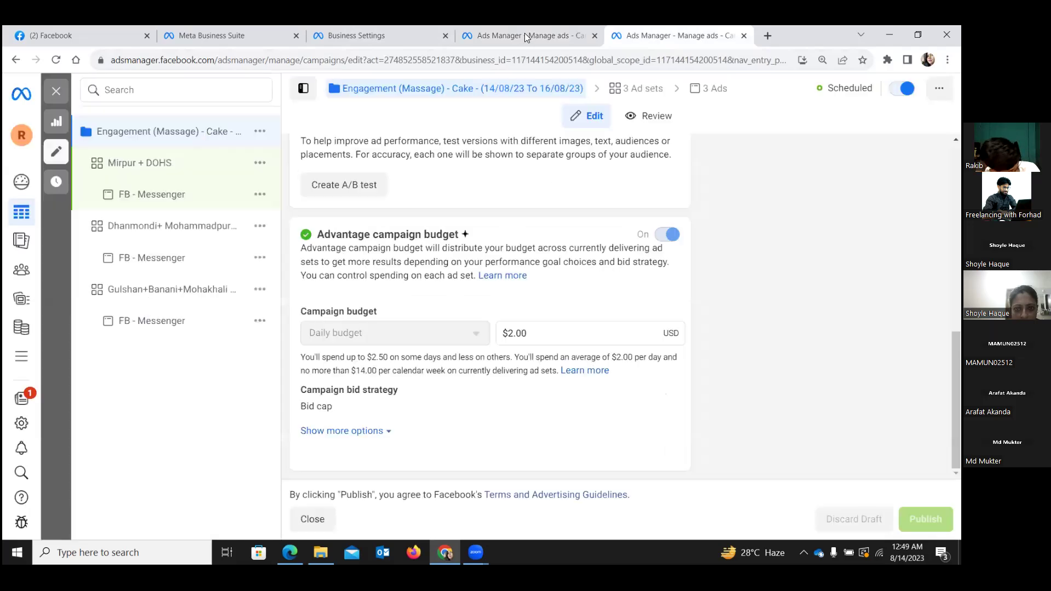
left_click(524, 35)
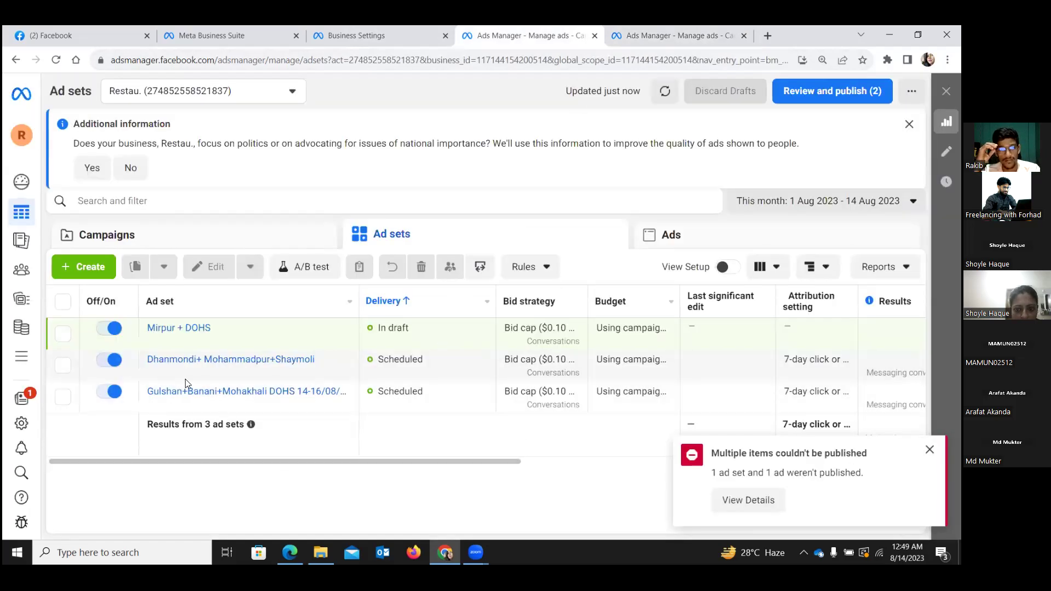
mouse_move(225, 404)
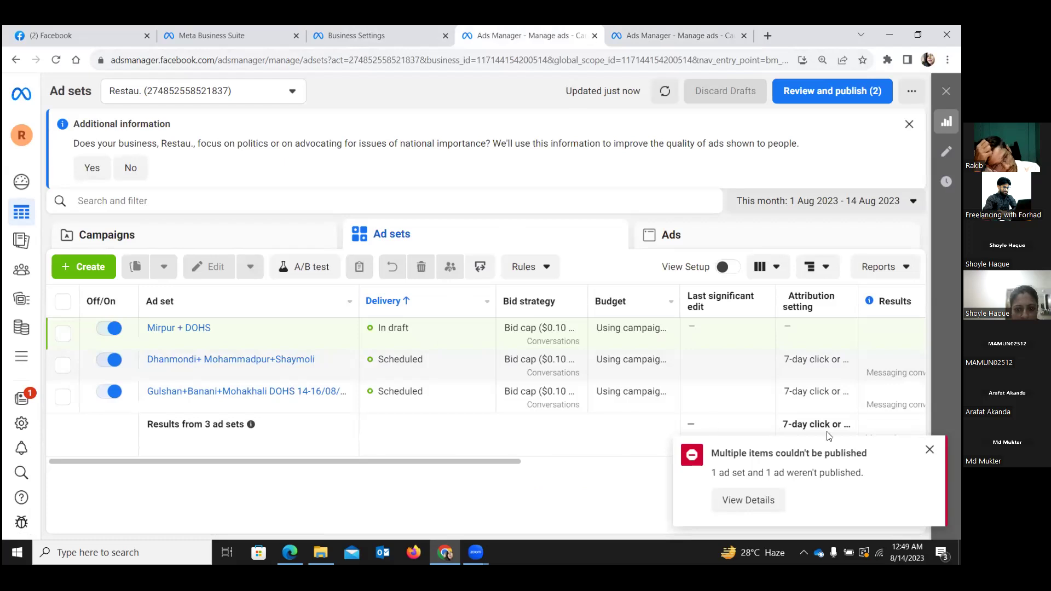
left_click(929, 449)
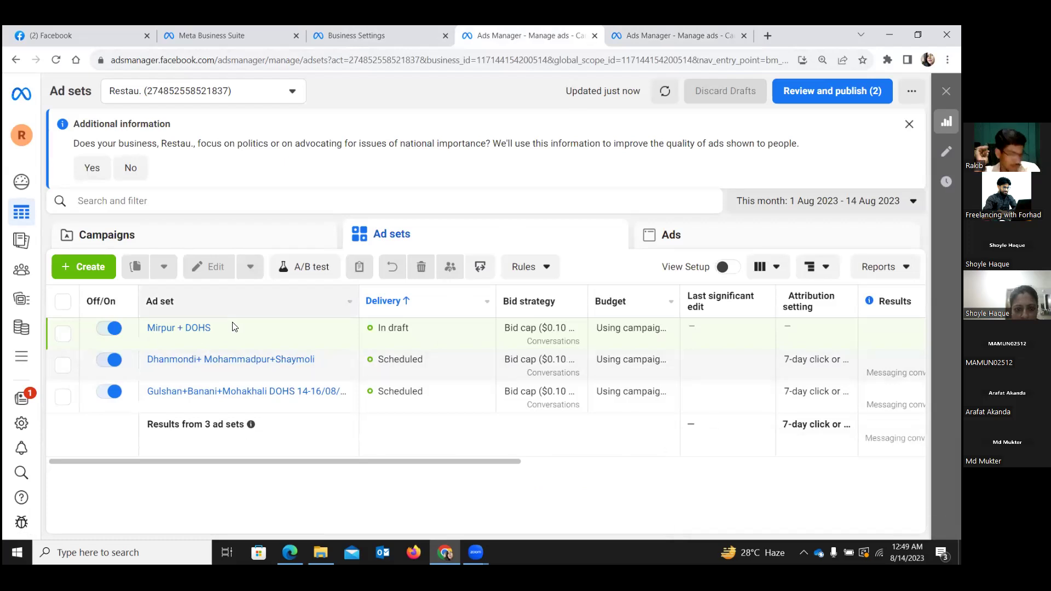
Check the delivery status of the campaign's FB - Messenger ads and return to the ad sets list.
mouse_move(293, 342)
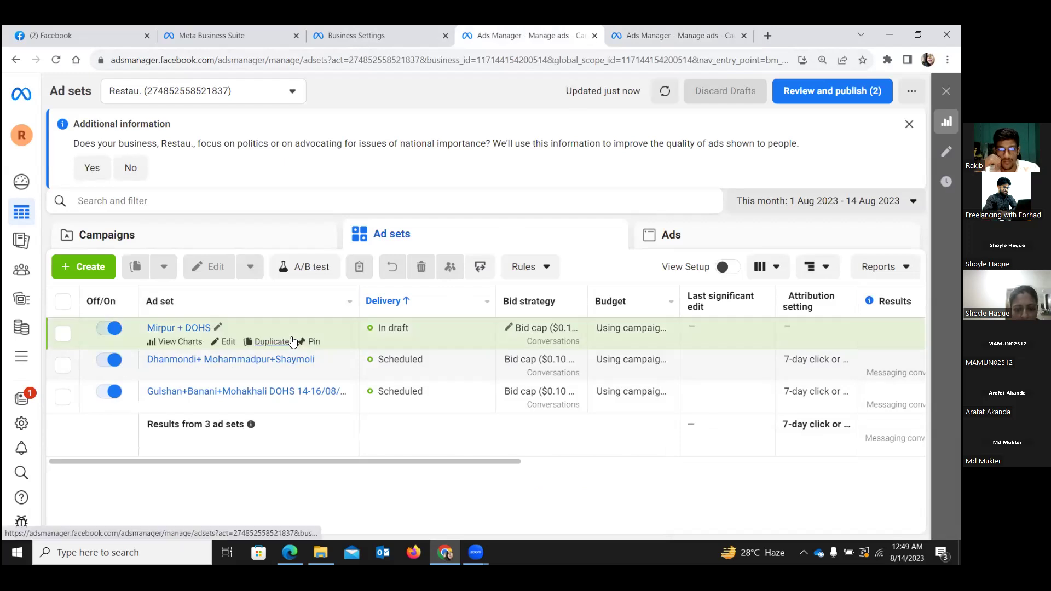
left_click(675, 237)
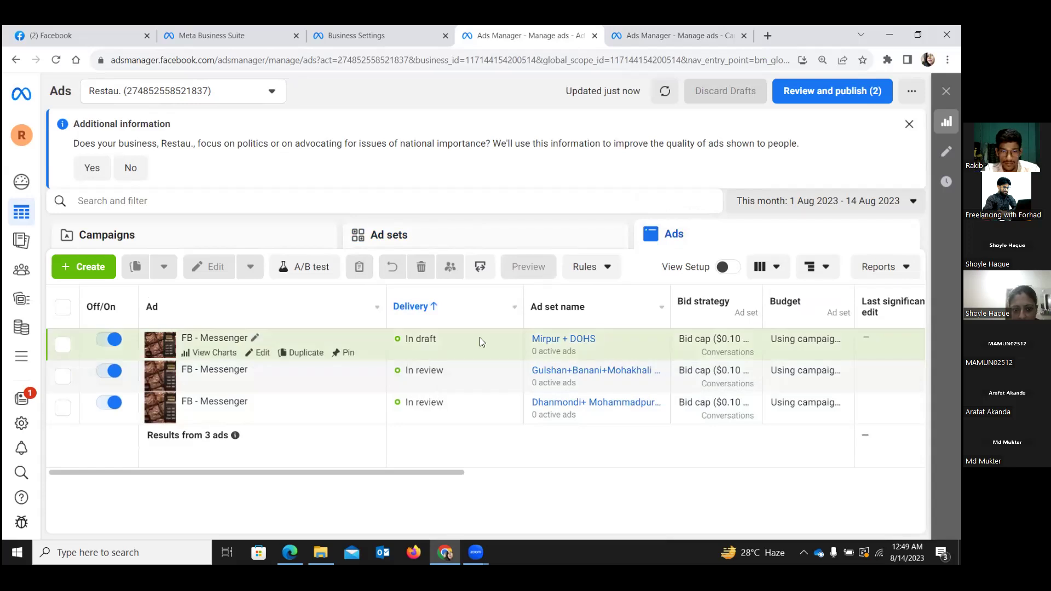
left_click(405, 238)
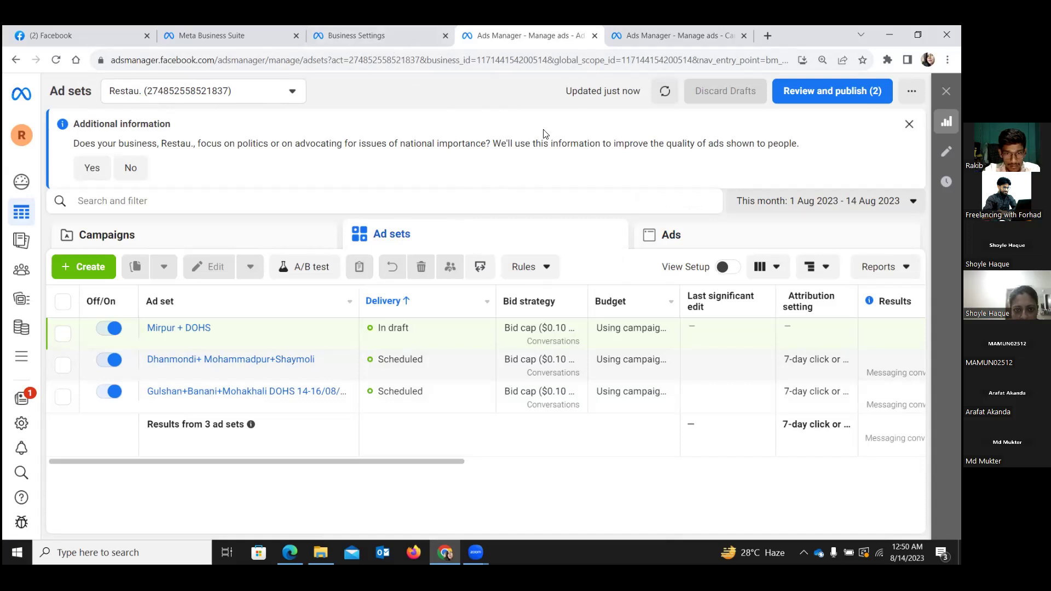
Recheck the campaign budget settings, and view the results, reach and amount spent columns of the ad sets list.
left_click(650, 34)
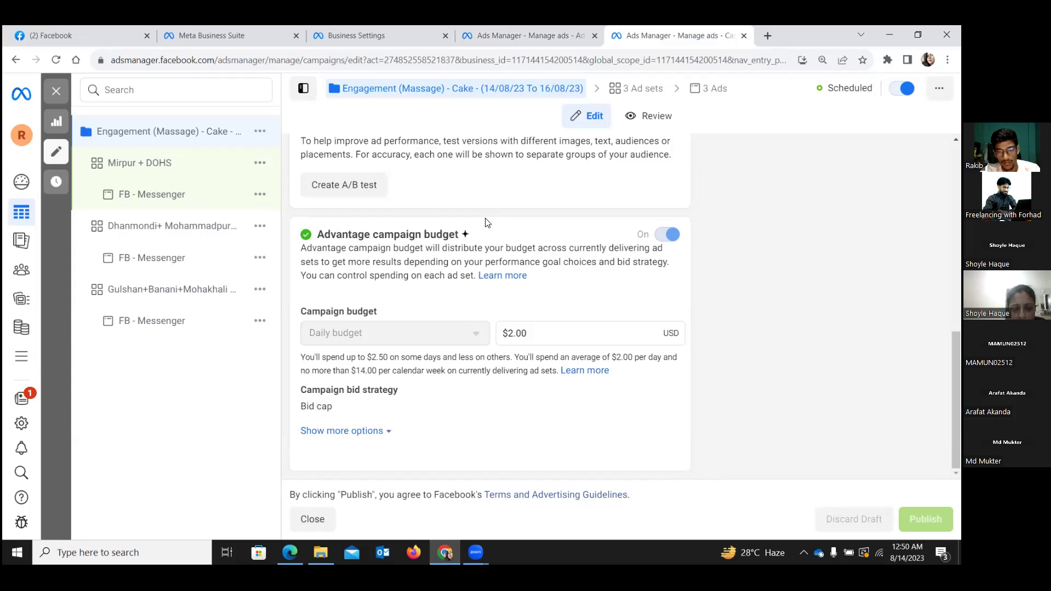
left_click(521, 34)
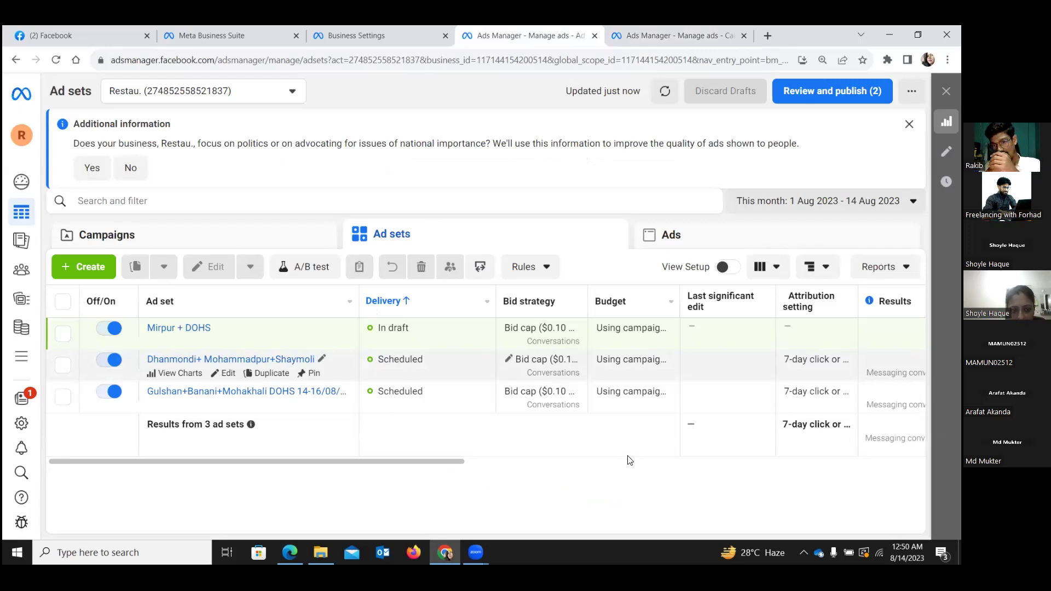
left_click(485, 462)
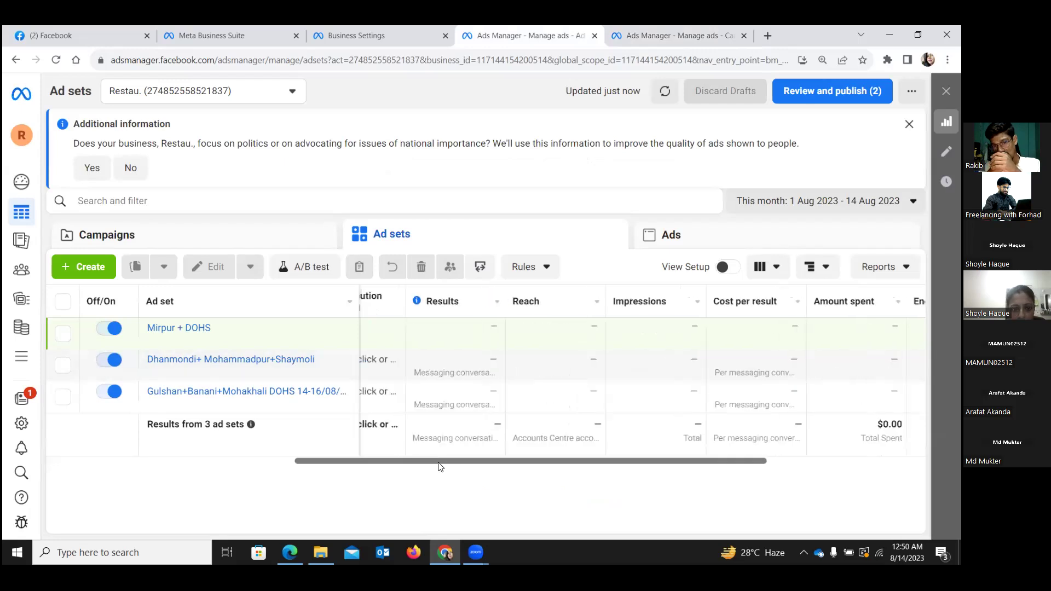